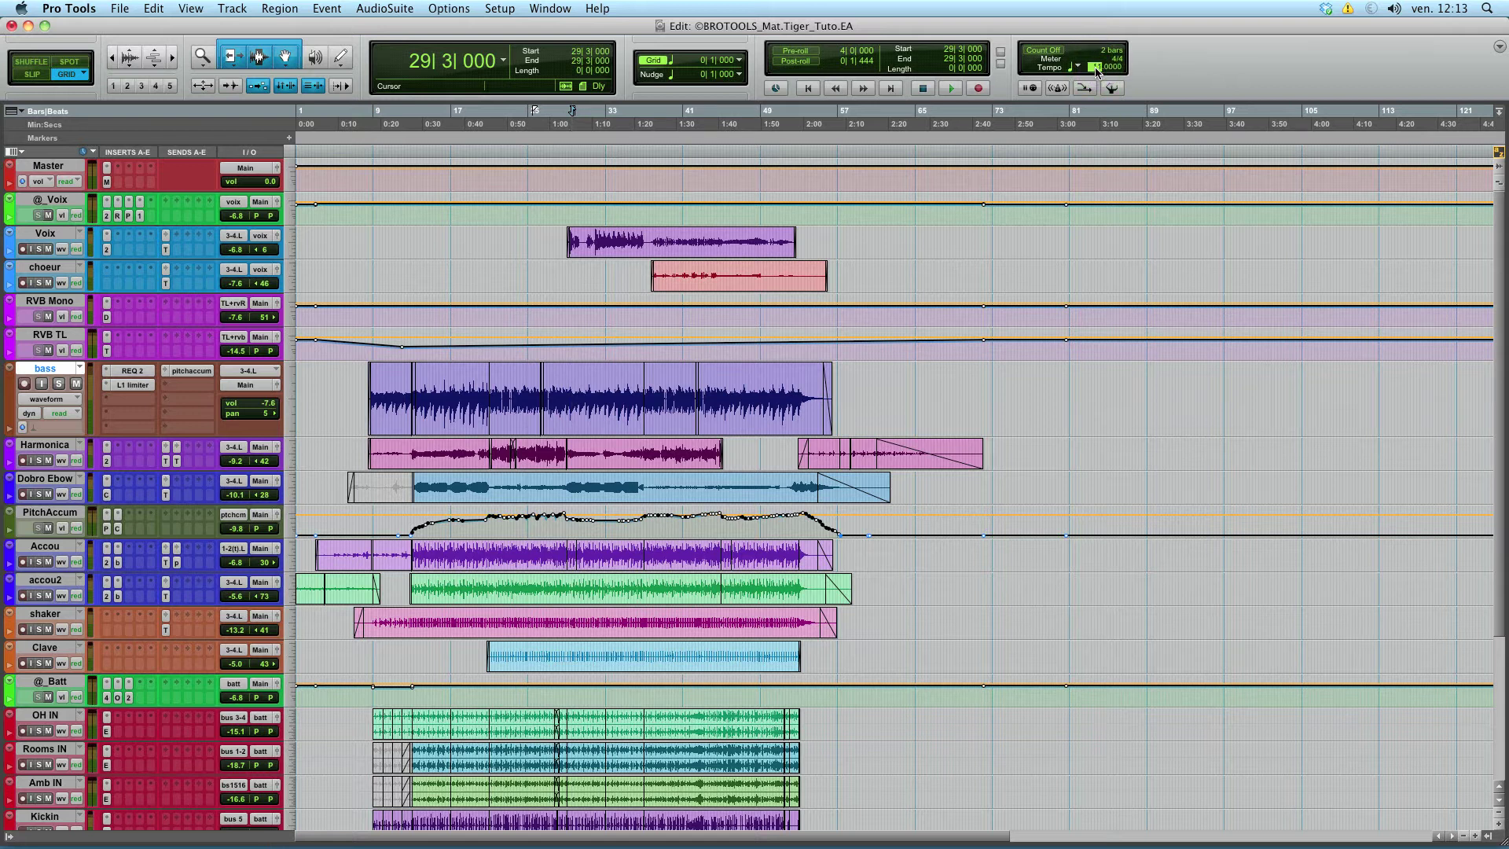
Change the session tempo to 110 BPM and set it back to 105 BPM
key("Return")
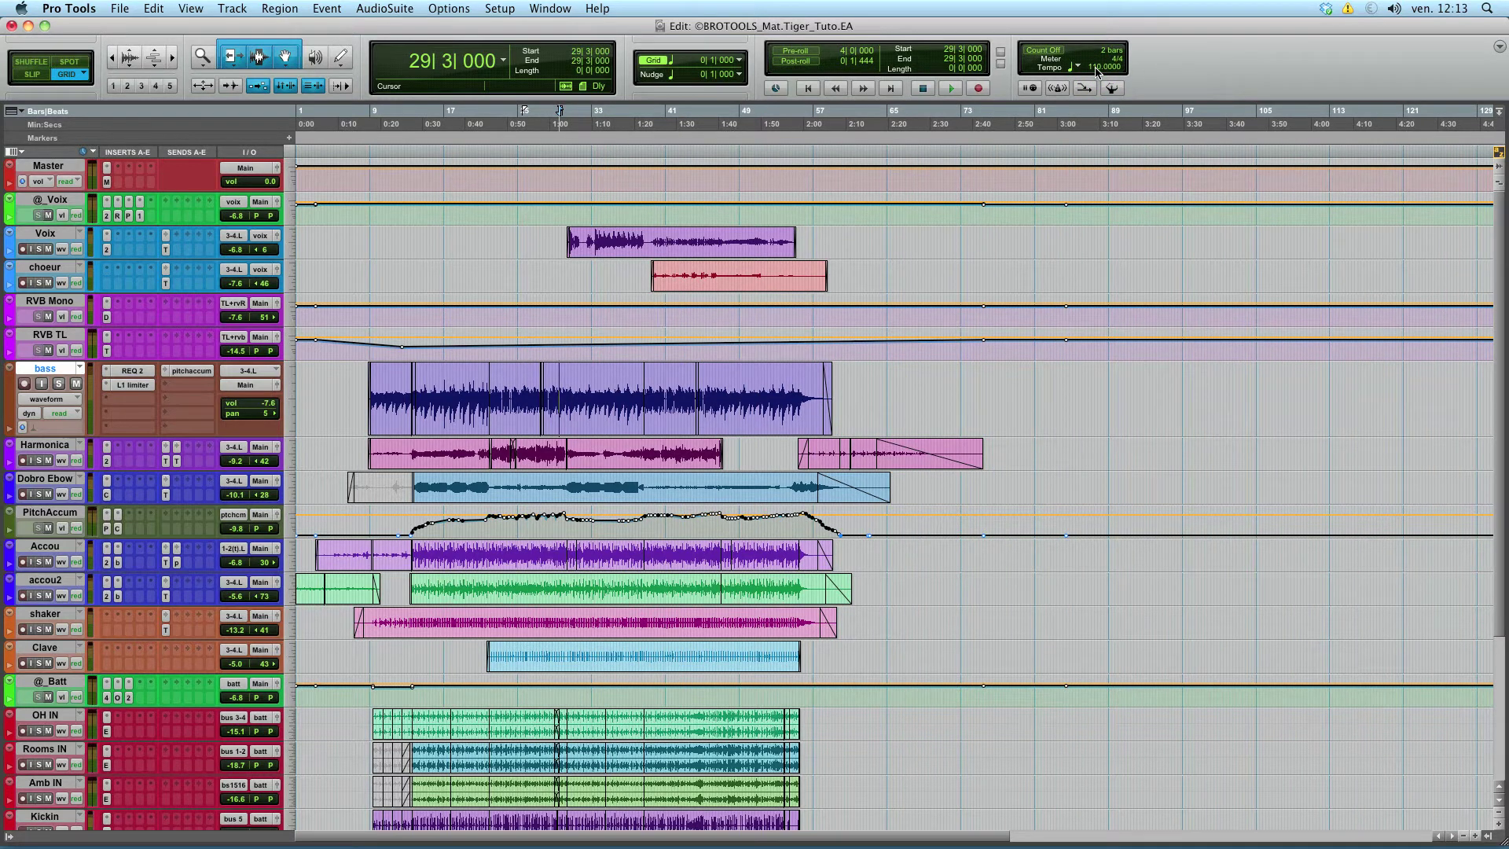
left_click(1097, 69)
type("105")
key("Return")
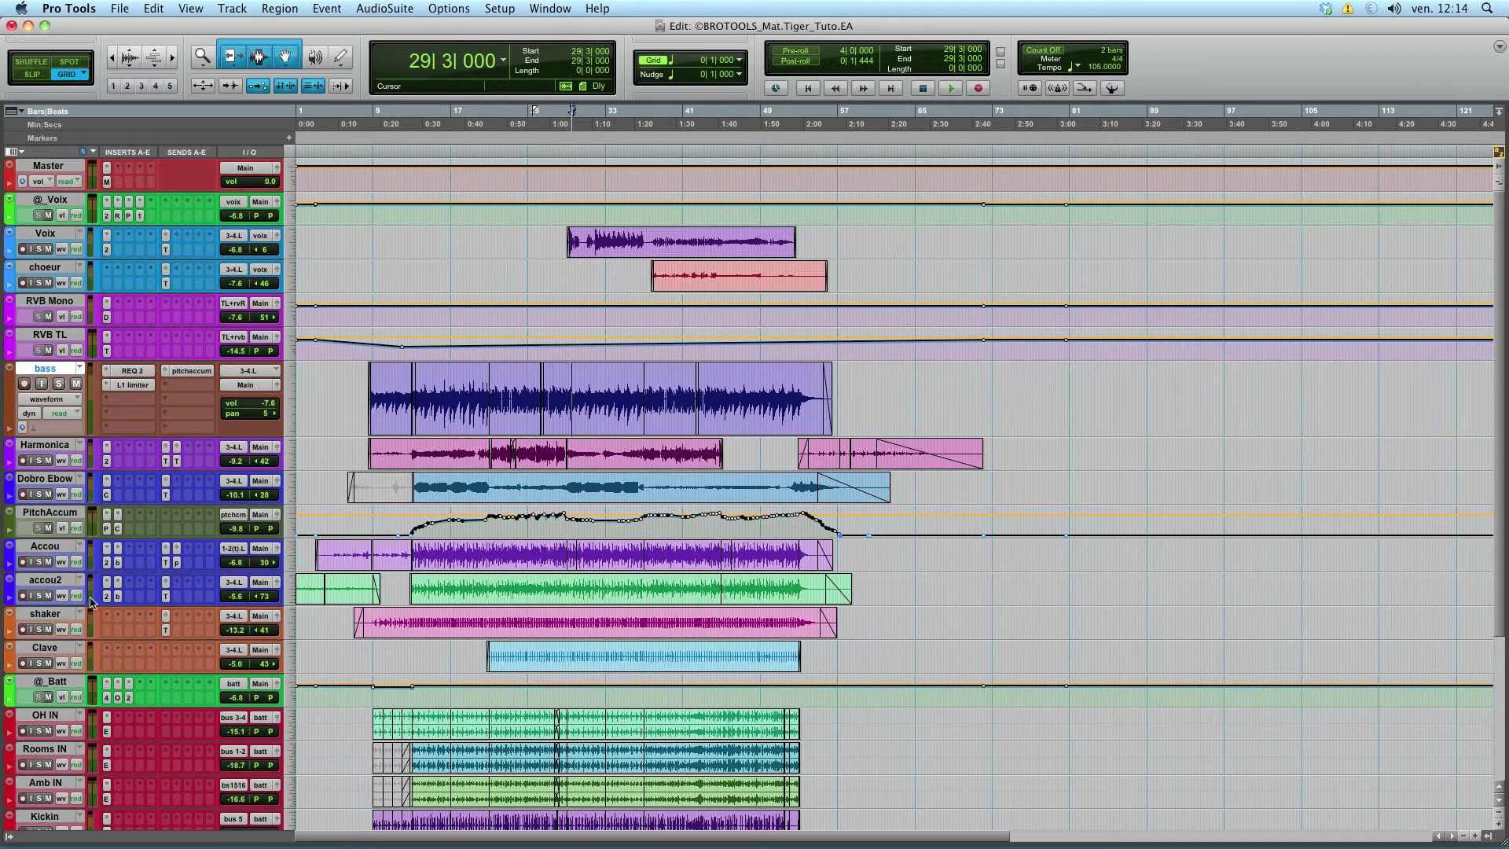
Place the cursor on the bass track at bar 7 beat 2 and listen to the mix from there
left_click_drag(331, 718, 348, 846)
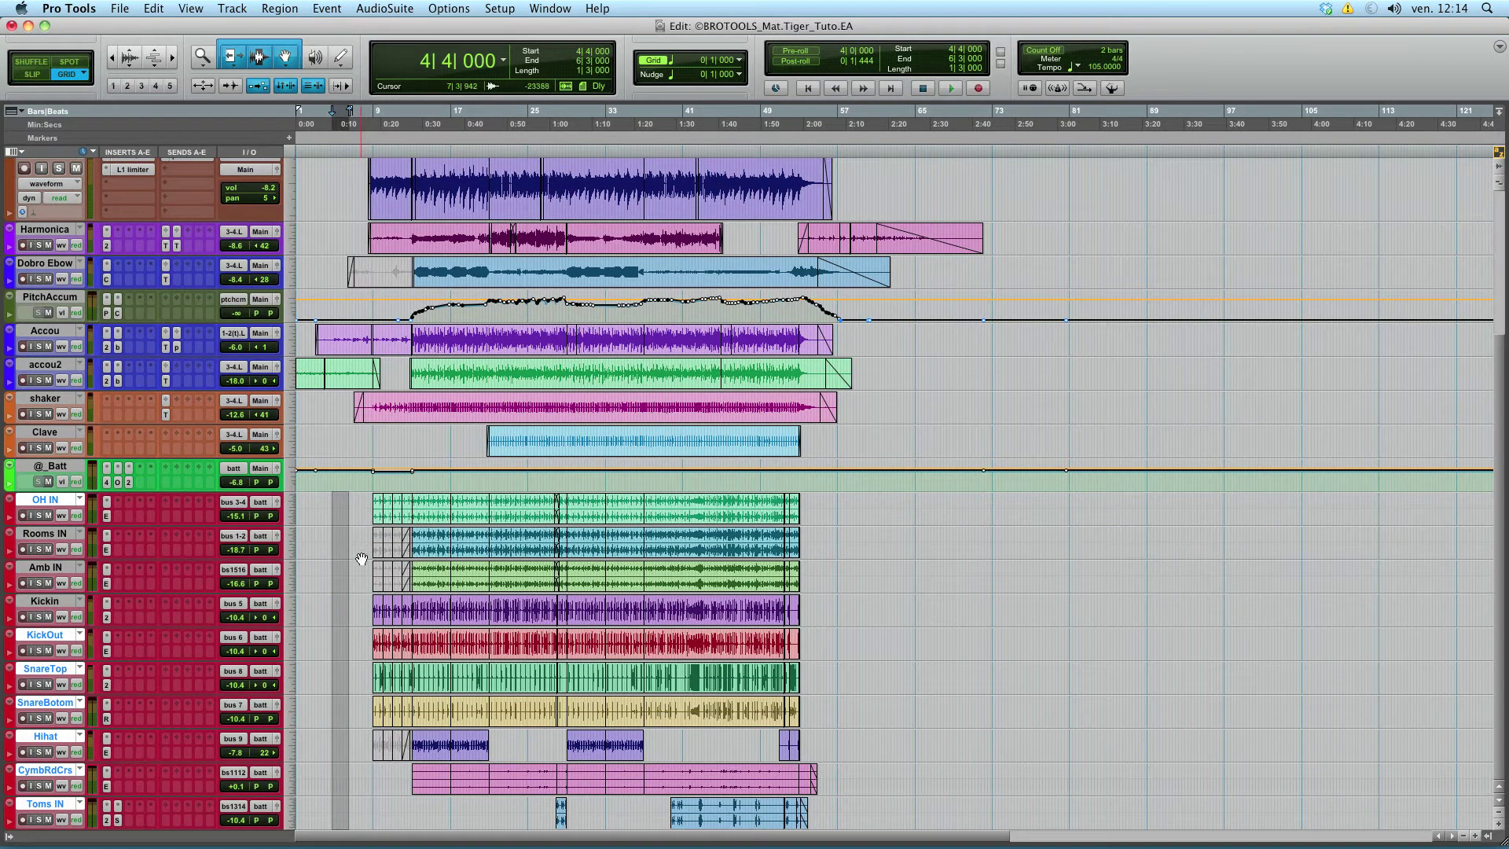
left_click(361, 510)
scroll(361, 545, "up", 3)
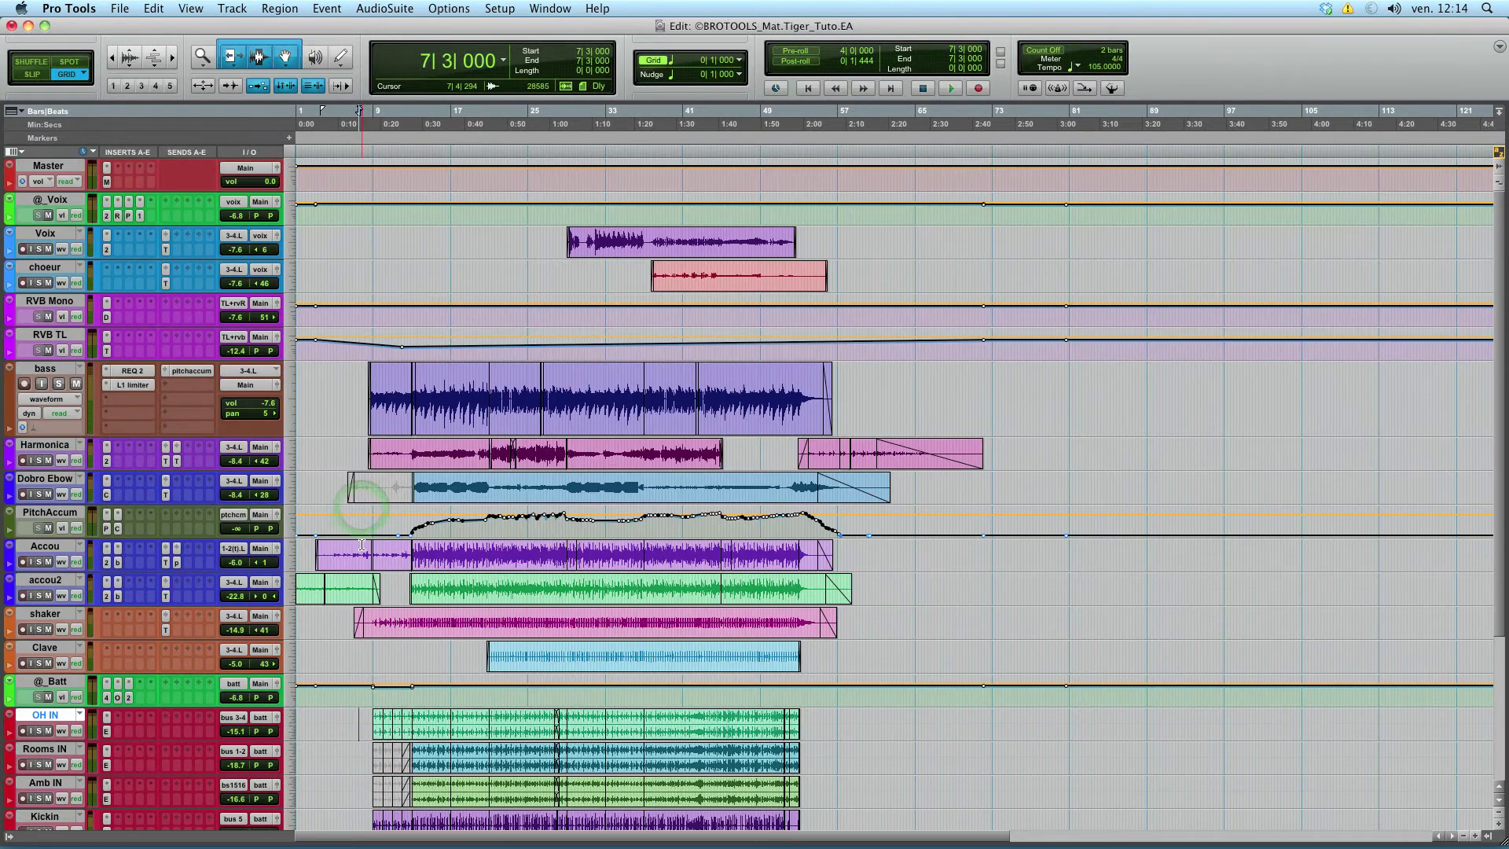
left_click(357, 372)
key("space")
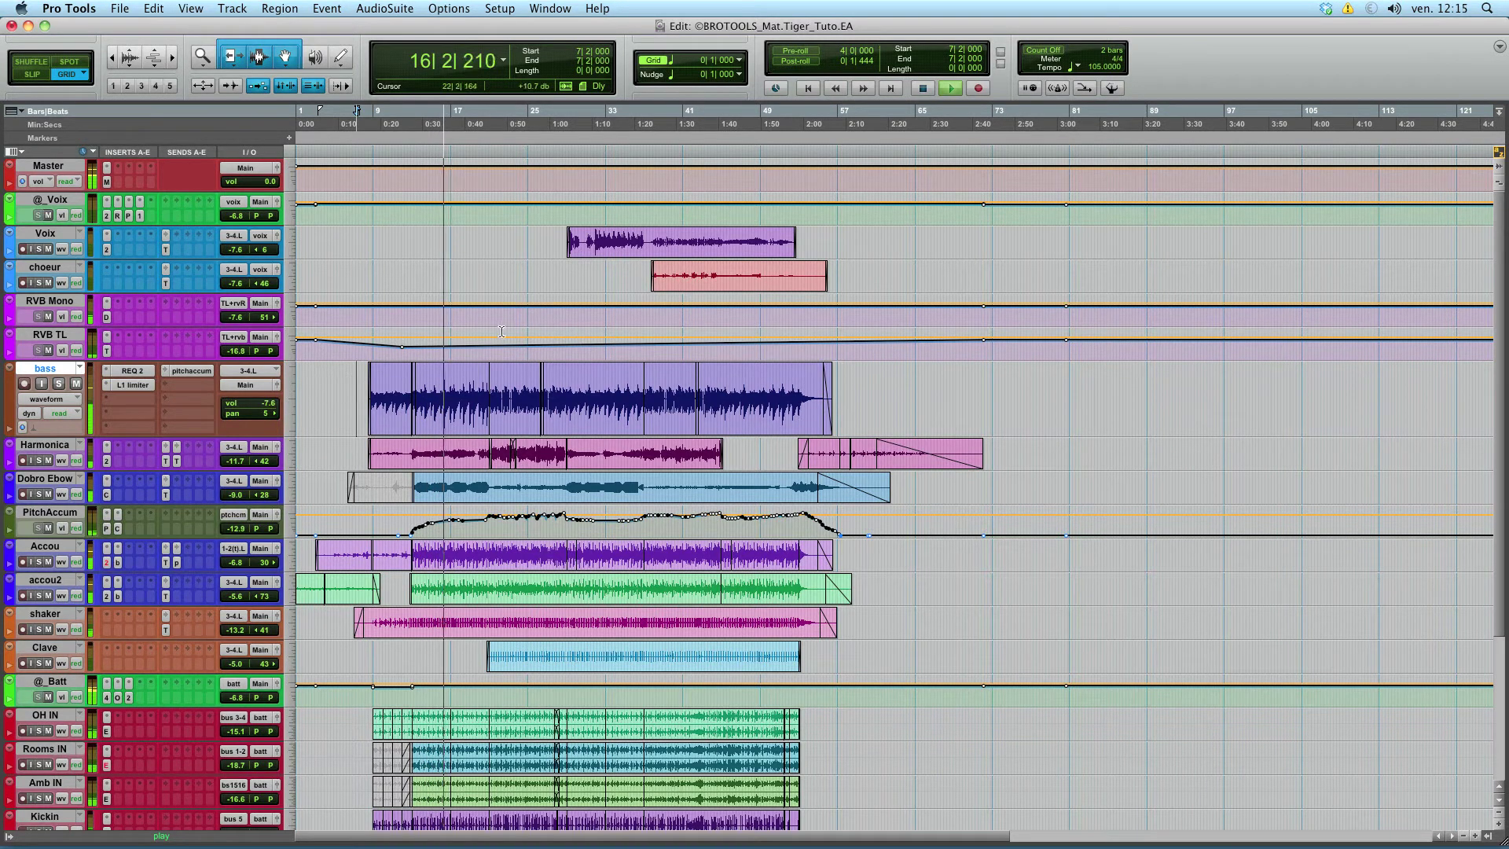
key("space")
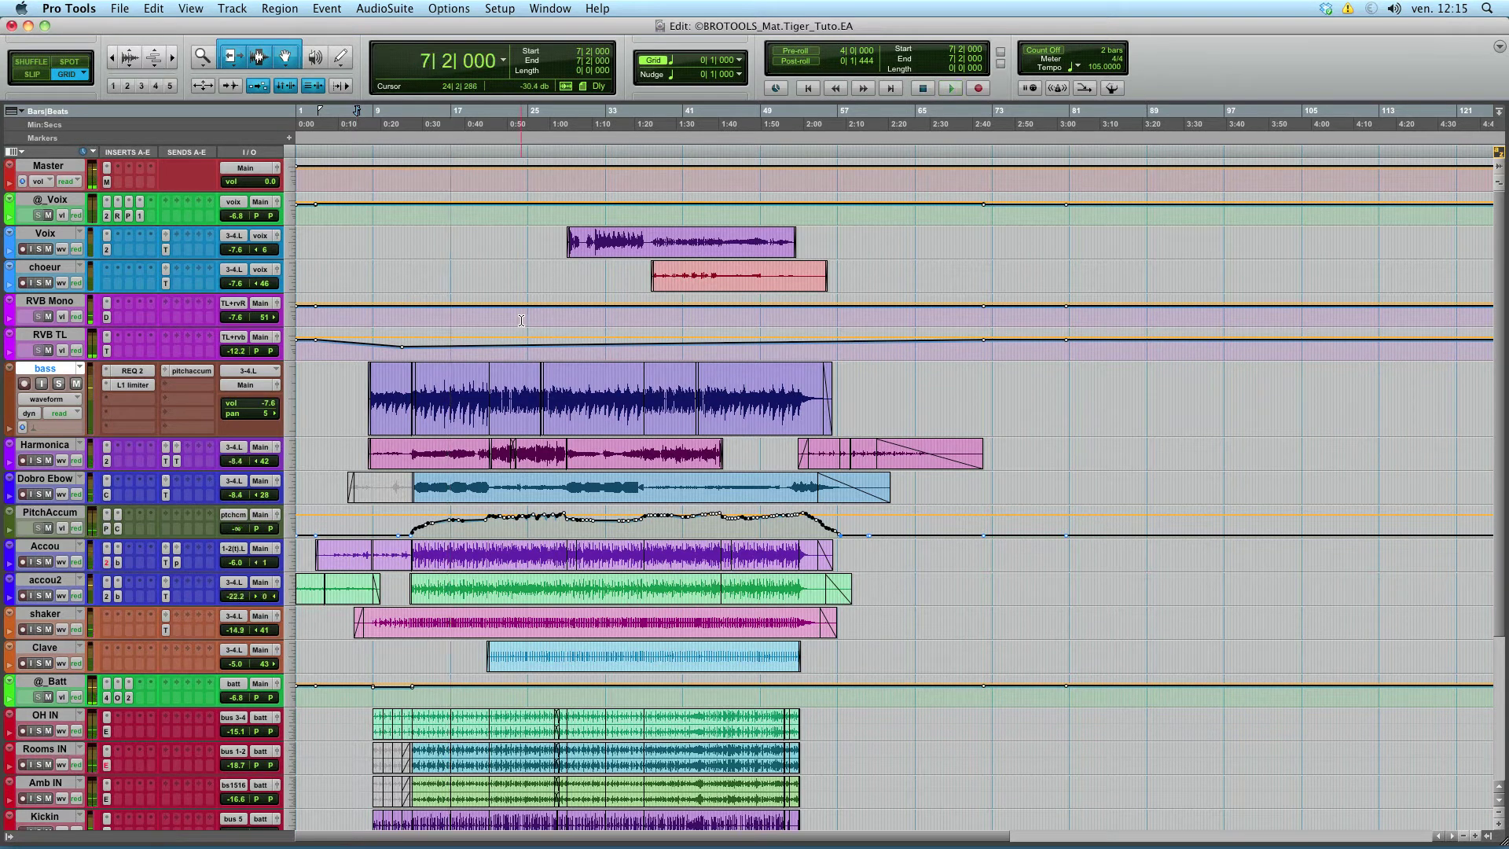
left_click(520, 318)
left_click(504, 318)
key("space")
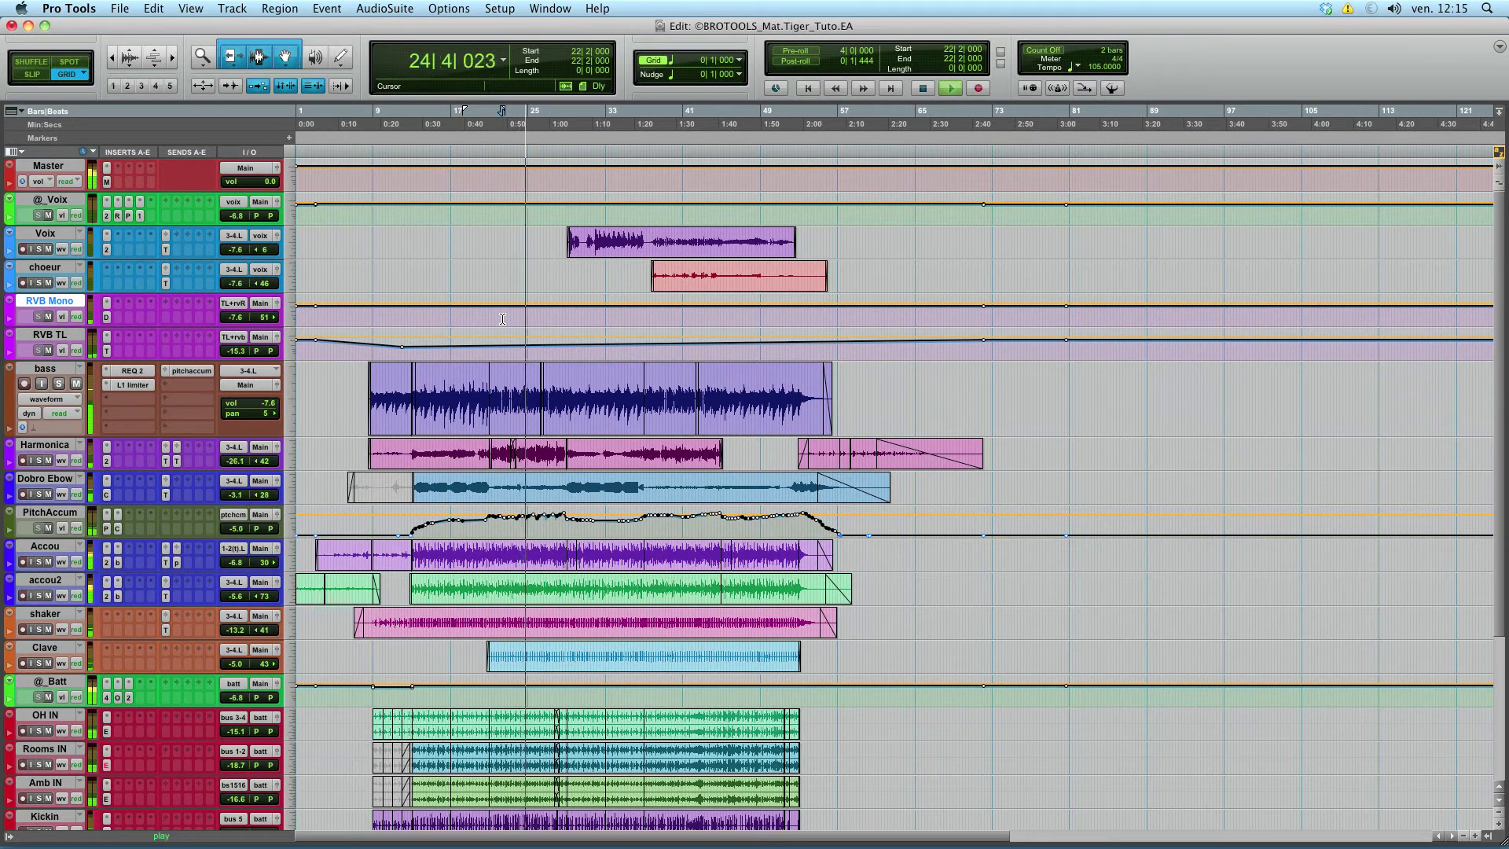
left_click(48, 215)
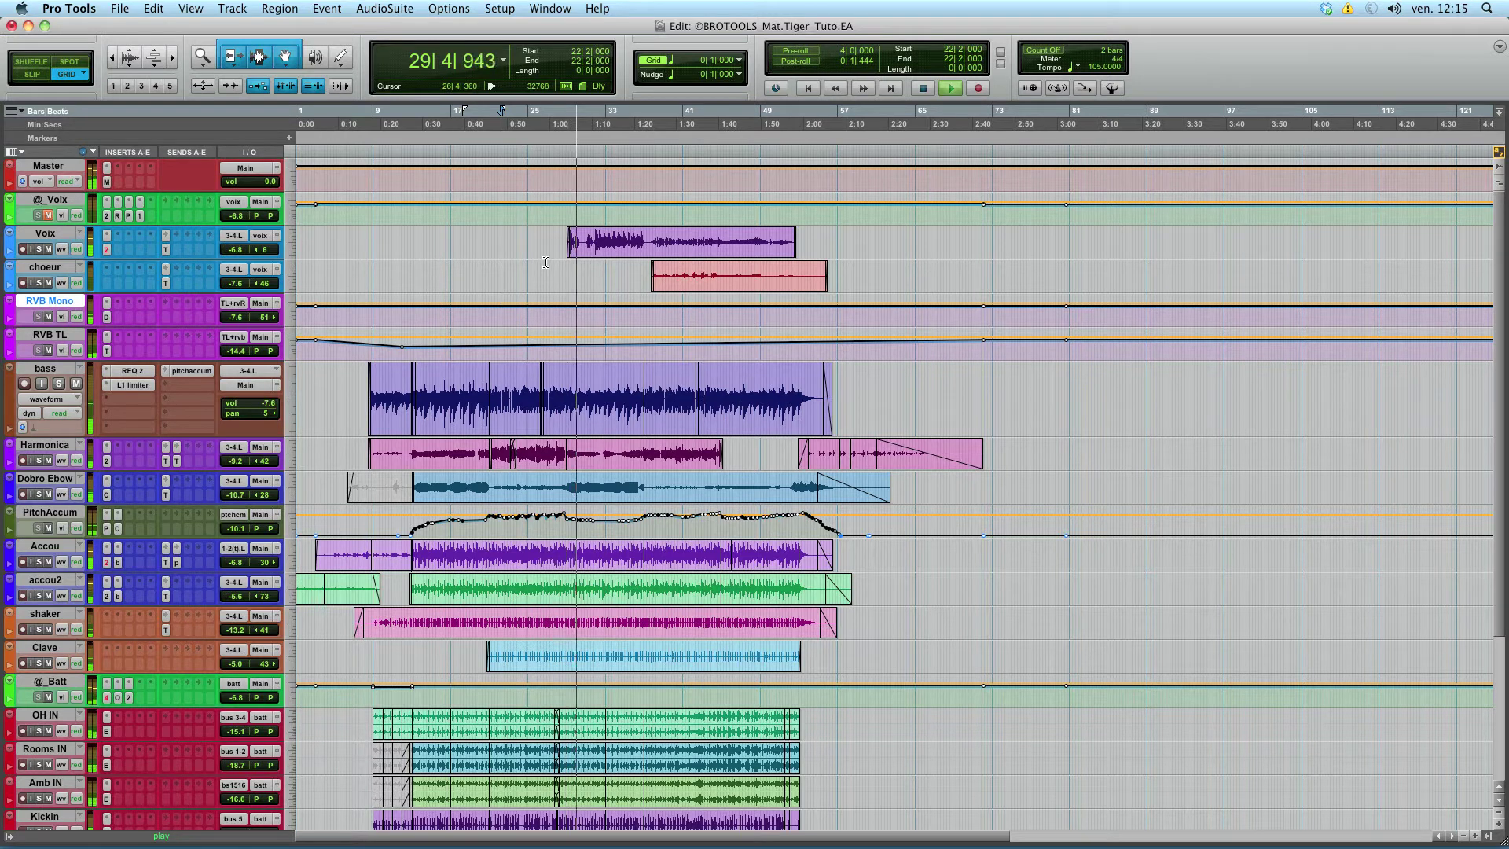
key("space")
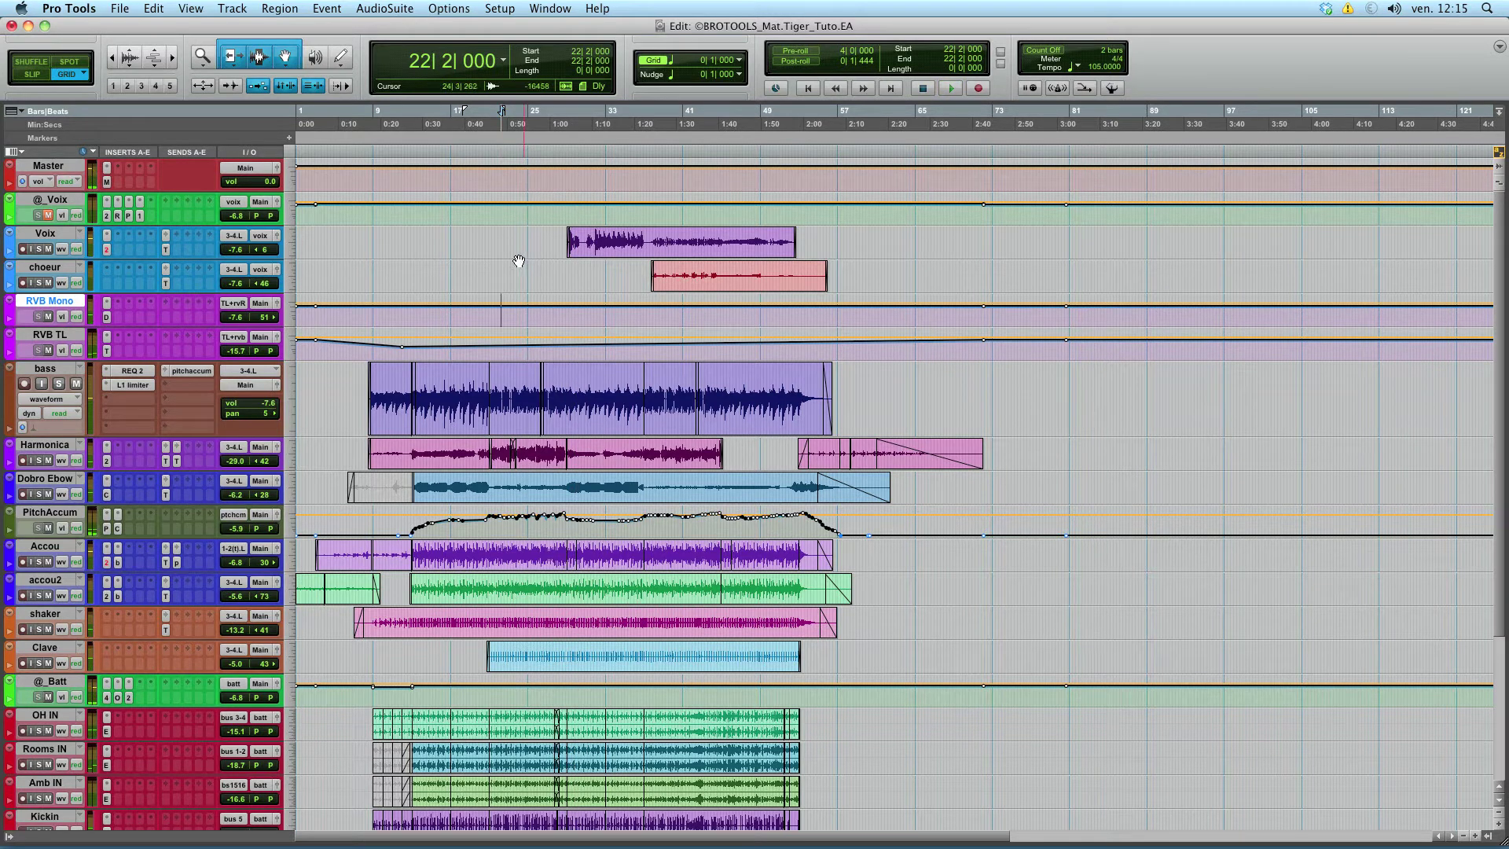
left_click(365, 275)
key("Return")
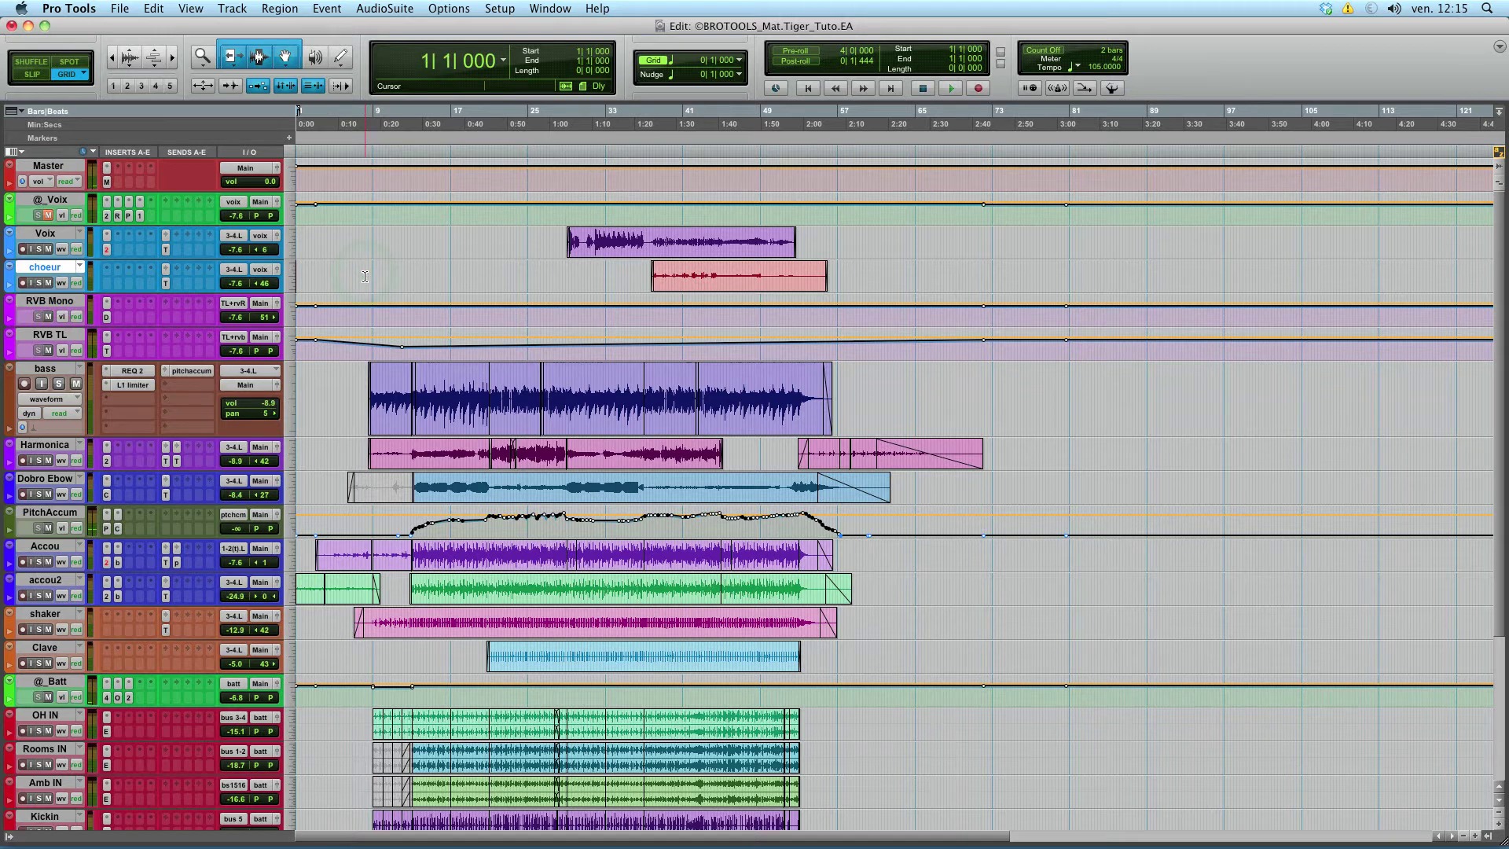
Enable Polyphonic Elastic Audio on all audio tracks, starting from the bass track
left_click(31, 430)
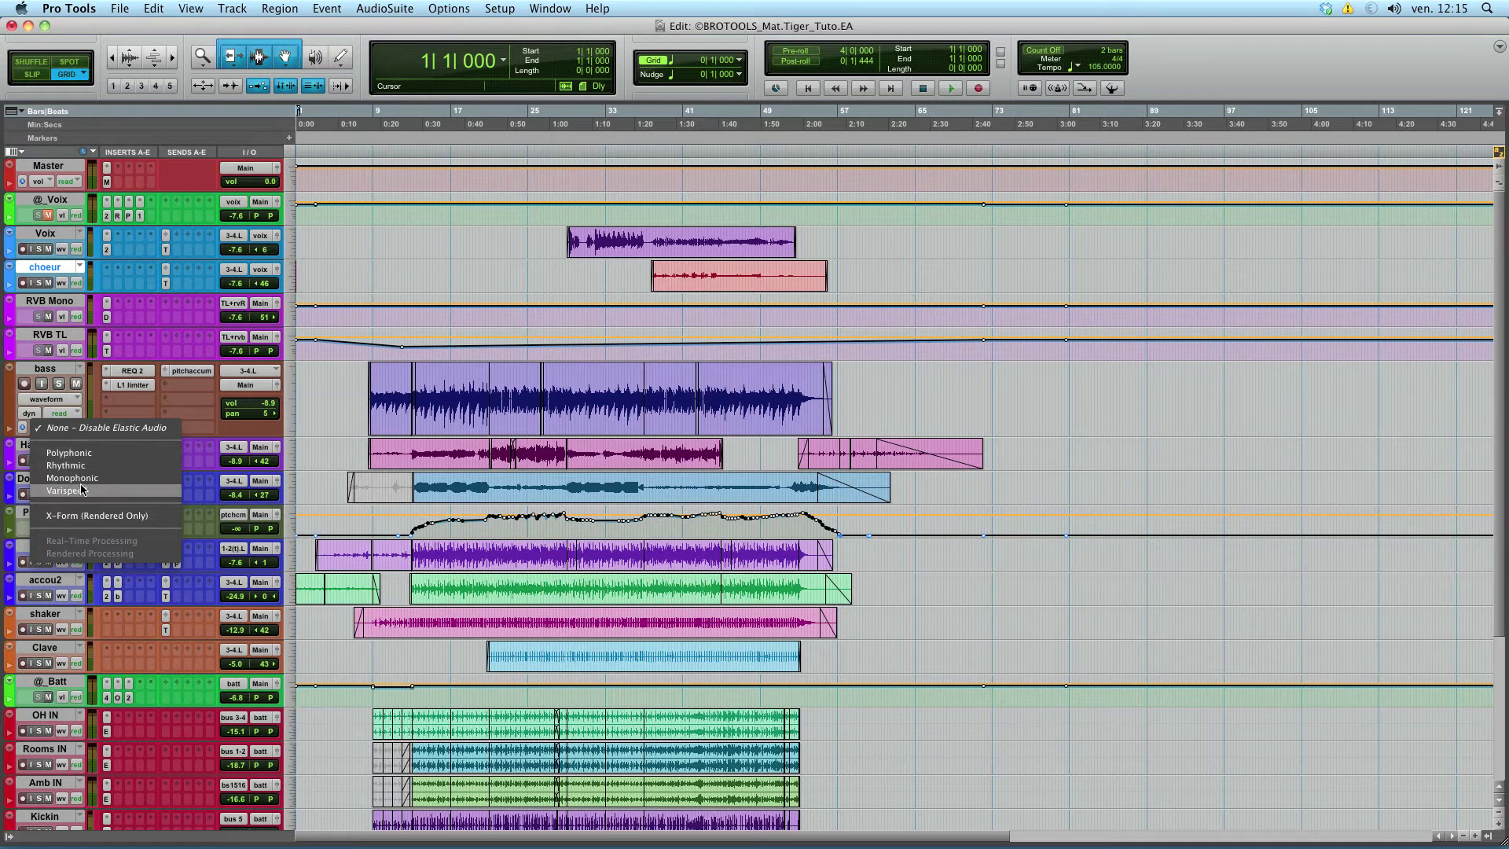
left_click(344, 395)
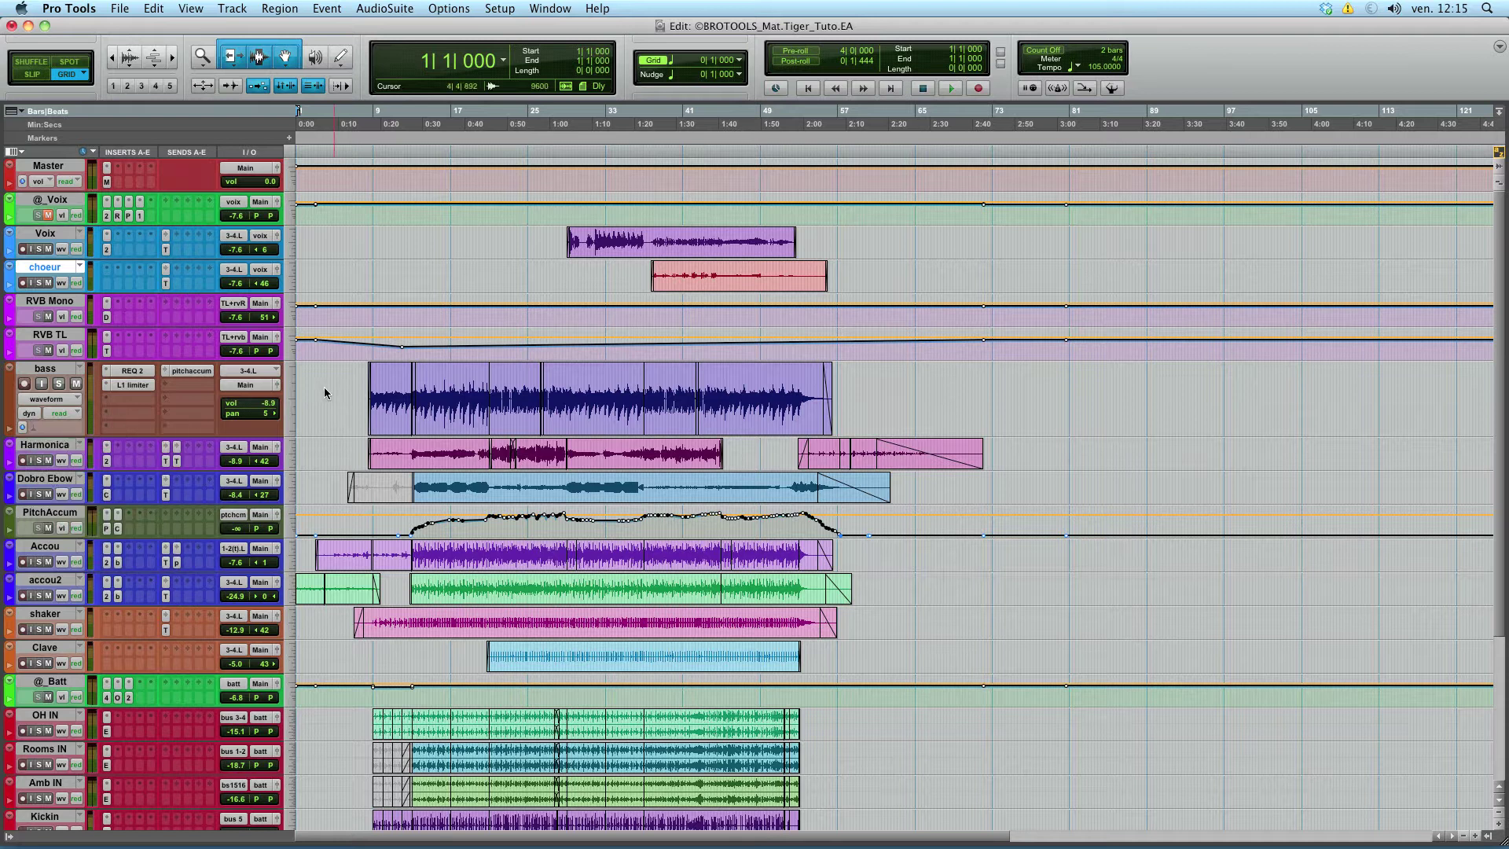
left_click(23, 427)
left_click(46, 453)
left_click(452, 382)
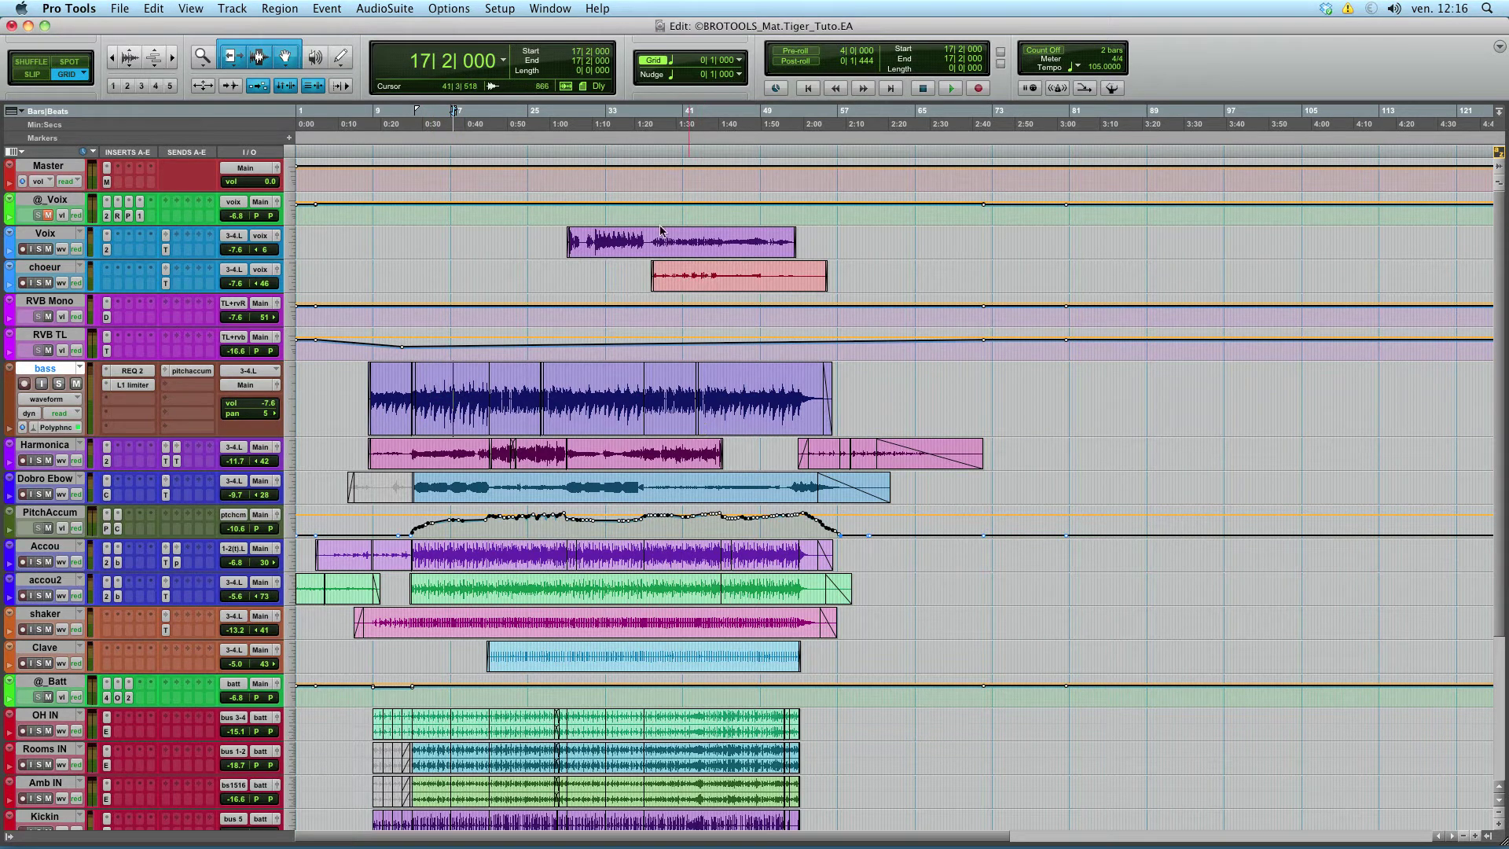
Switch the bass track to warp view, try stretching its audio around bar 17, and undo the stretch
left_click(57, 400)
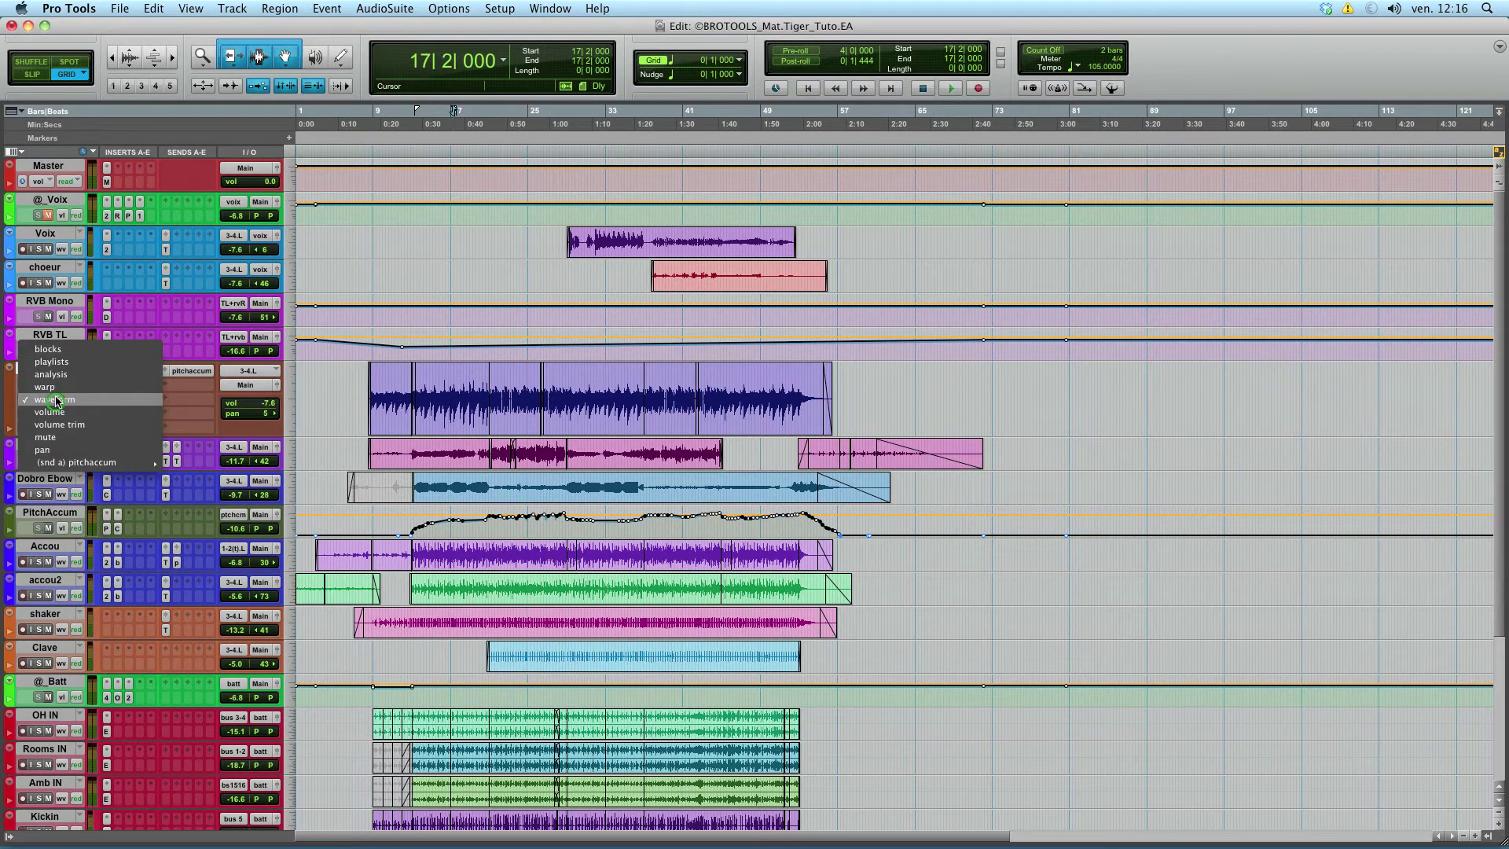
left_click(55, 397)
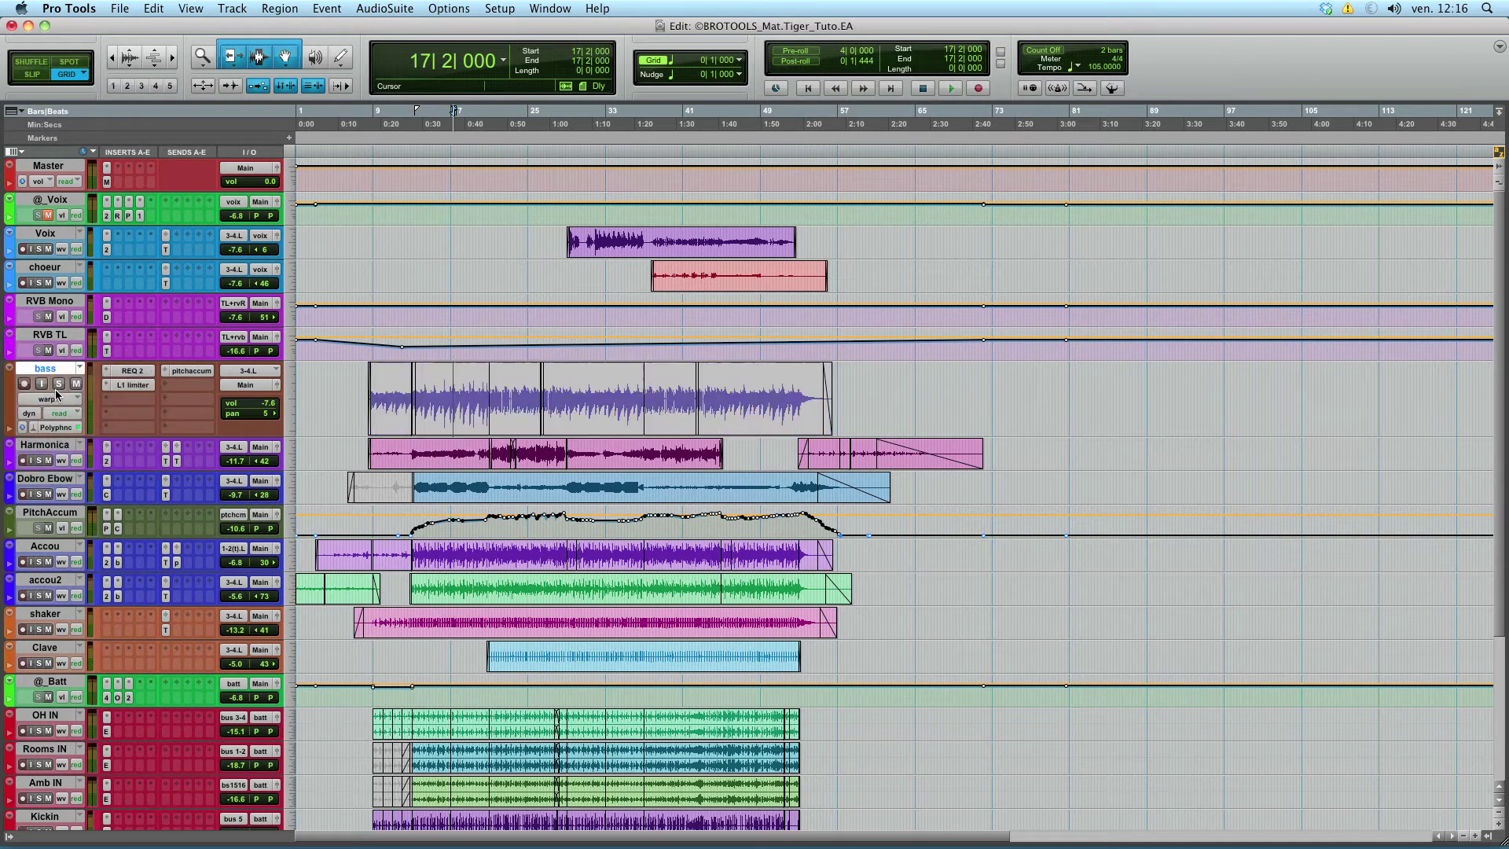
left_click(450, 380)
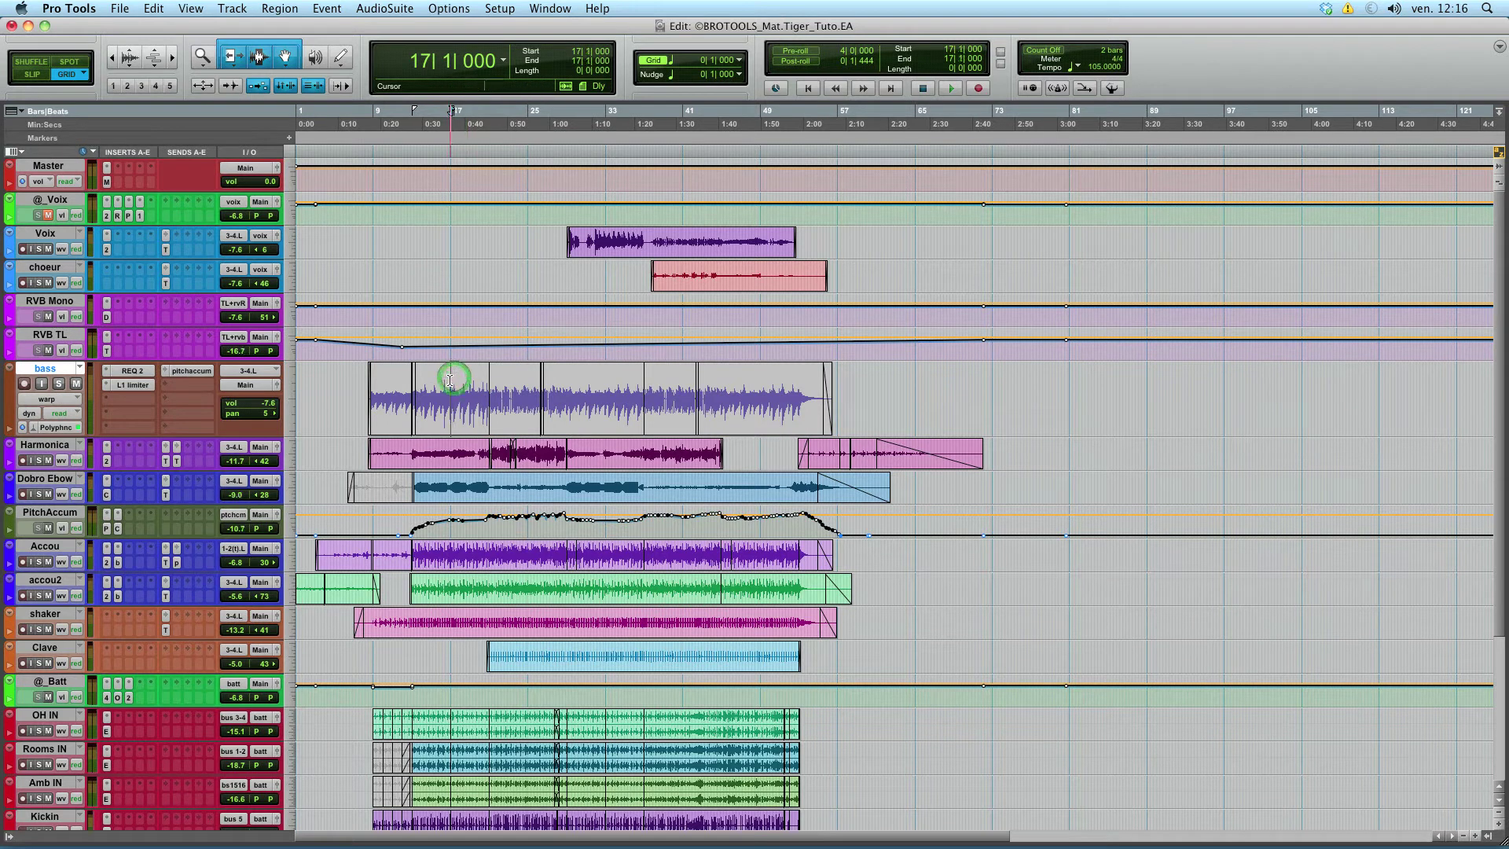
key("t")
key("t")
key("t")
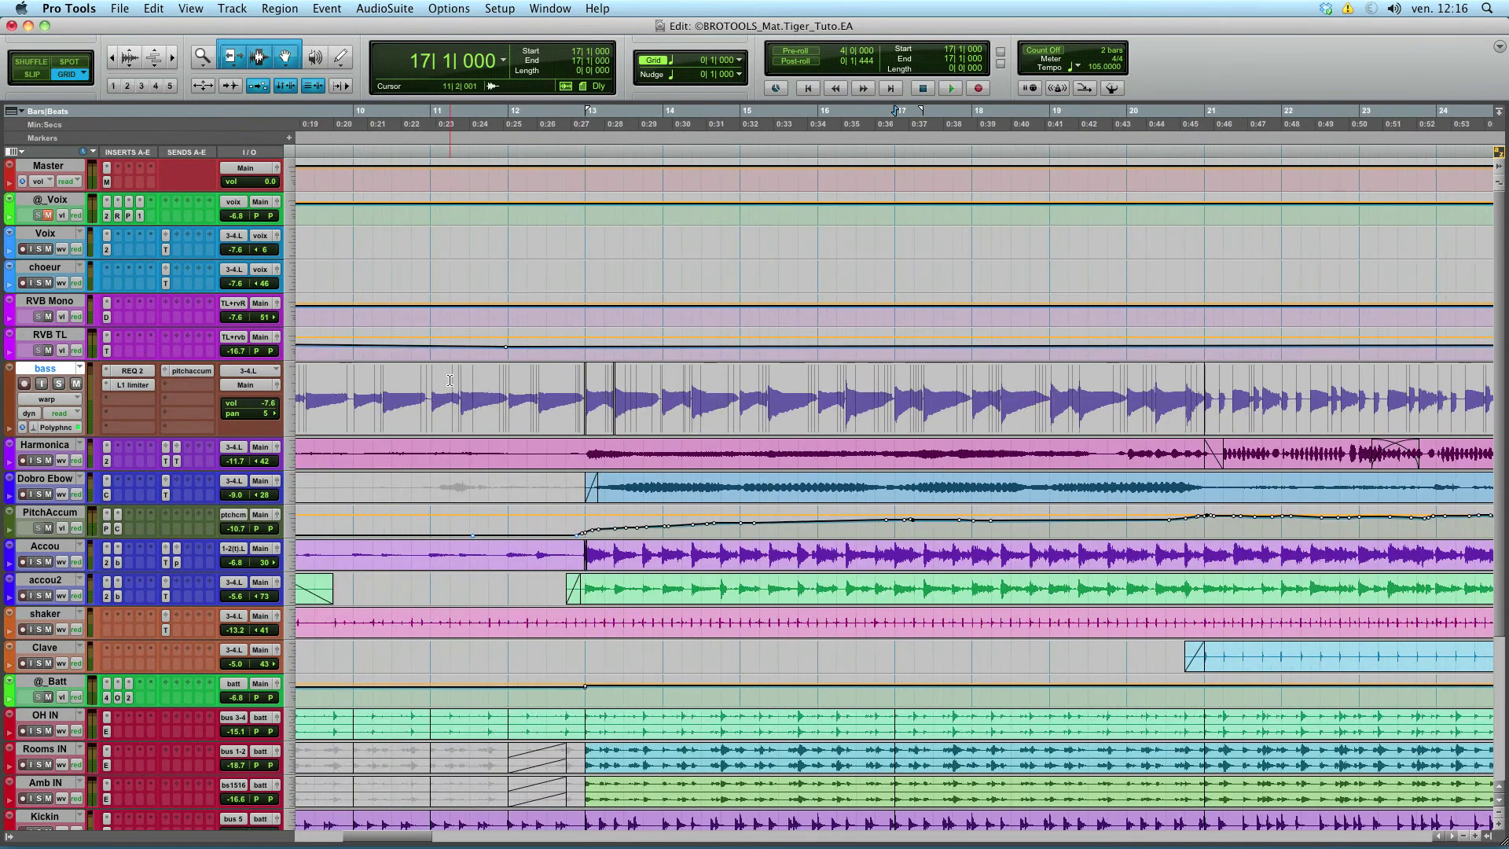
key("t")
key("t")
key("t")
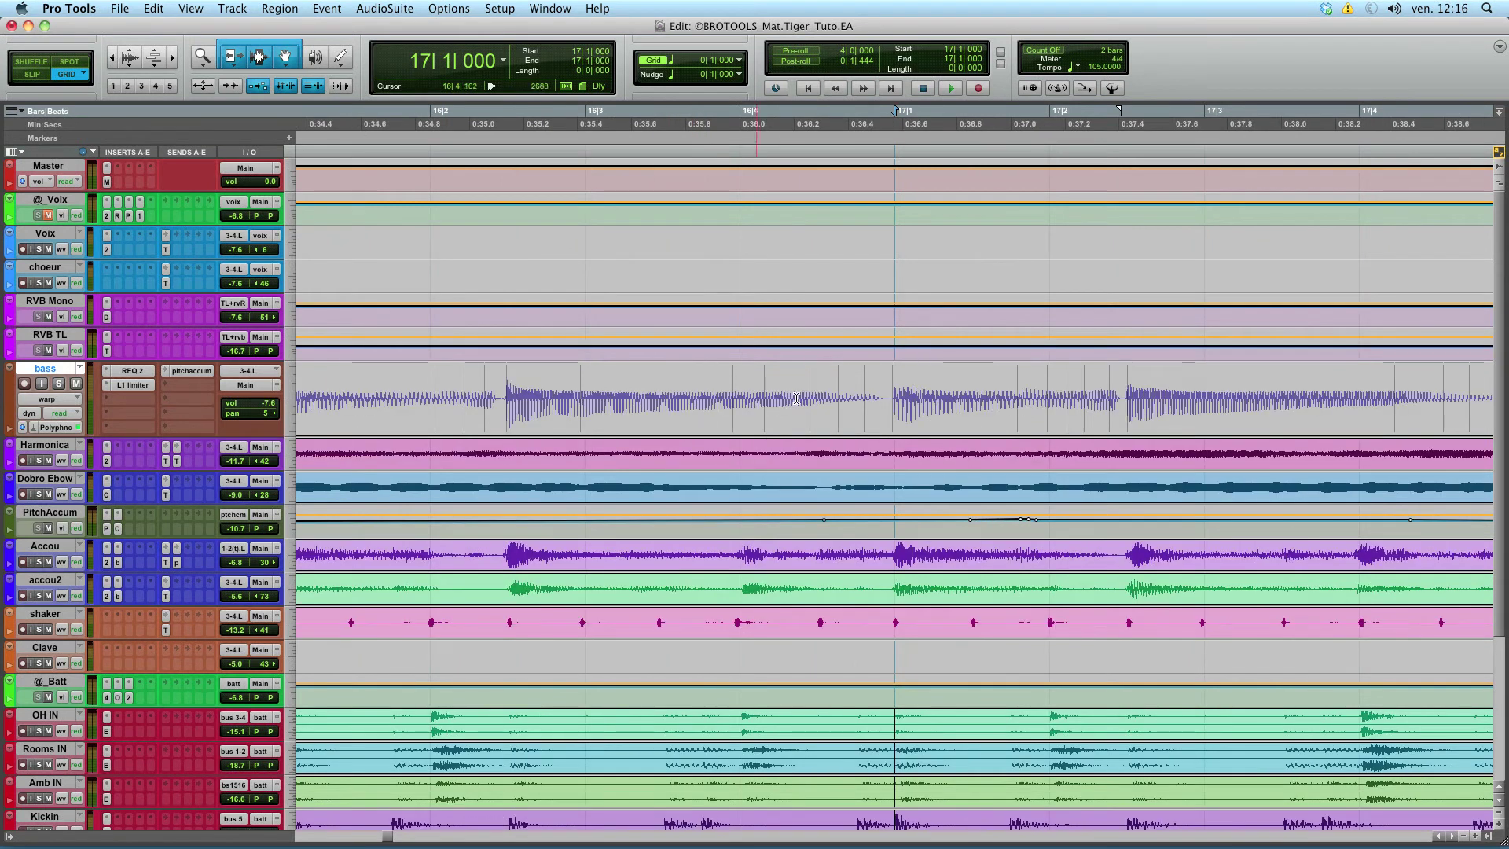
left_click_drag(732, 417, 549, 417)
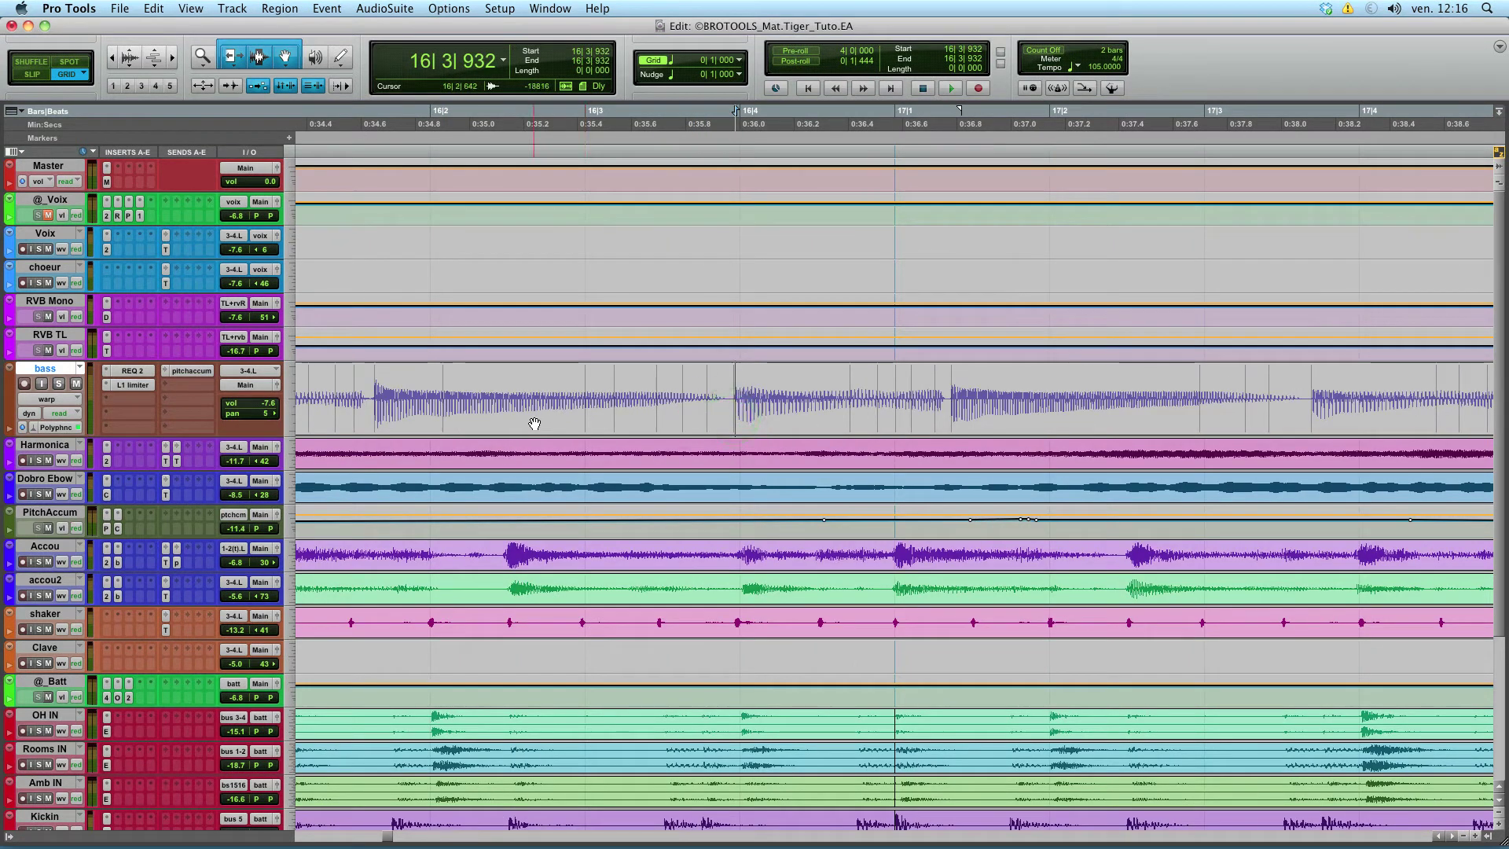
key("super+z")
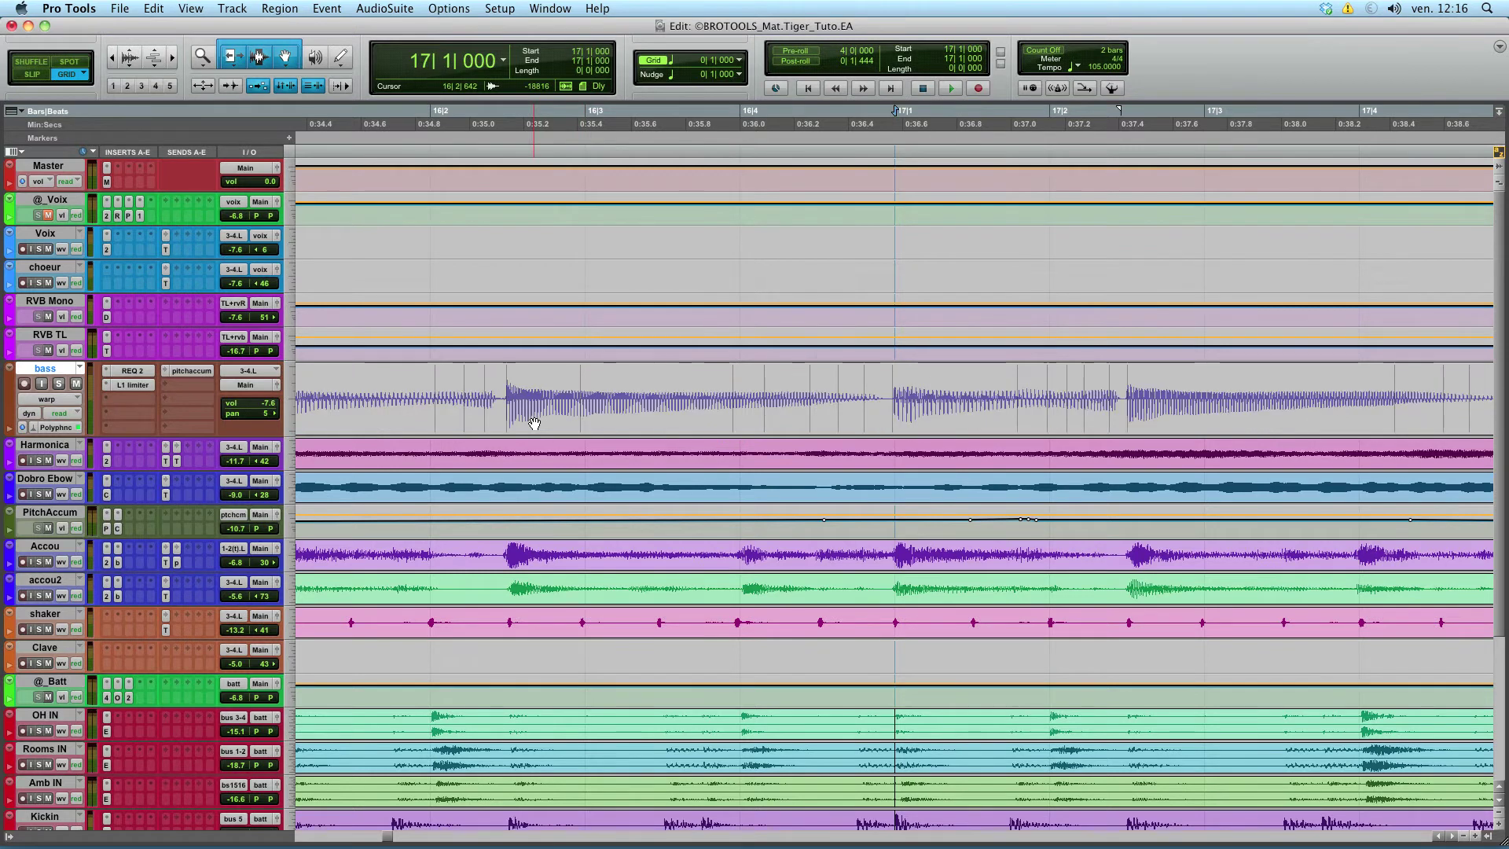
Return the bass track to waveform view
key("r")
key("r")
key("r")
key("r")
key("r")
key("r")
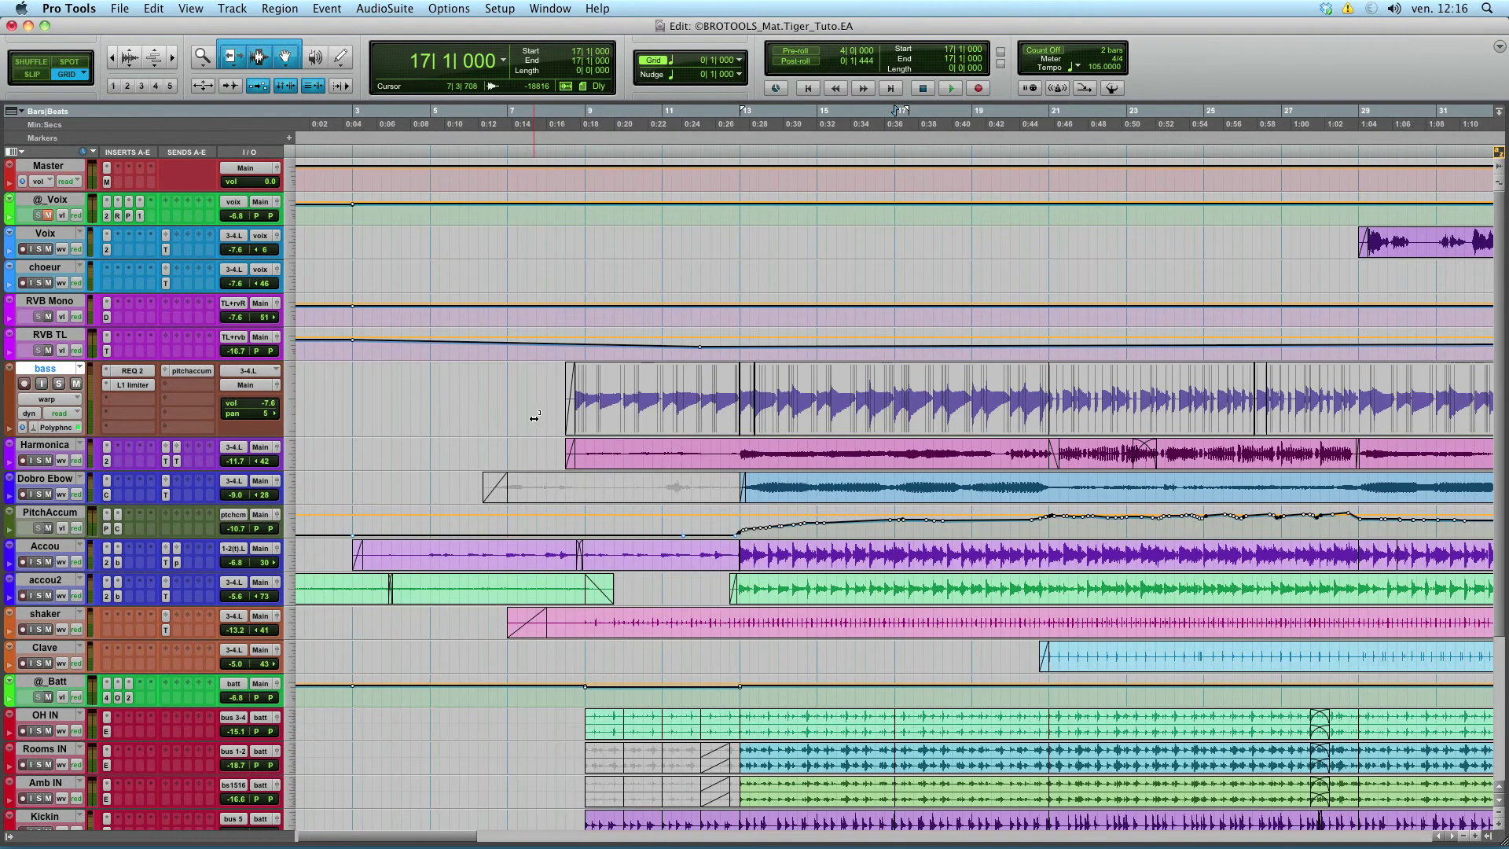
left_click(63, 401)
left_click(65, 410)
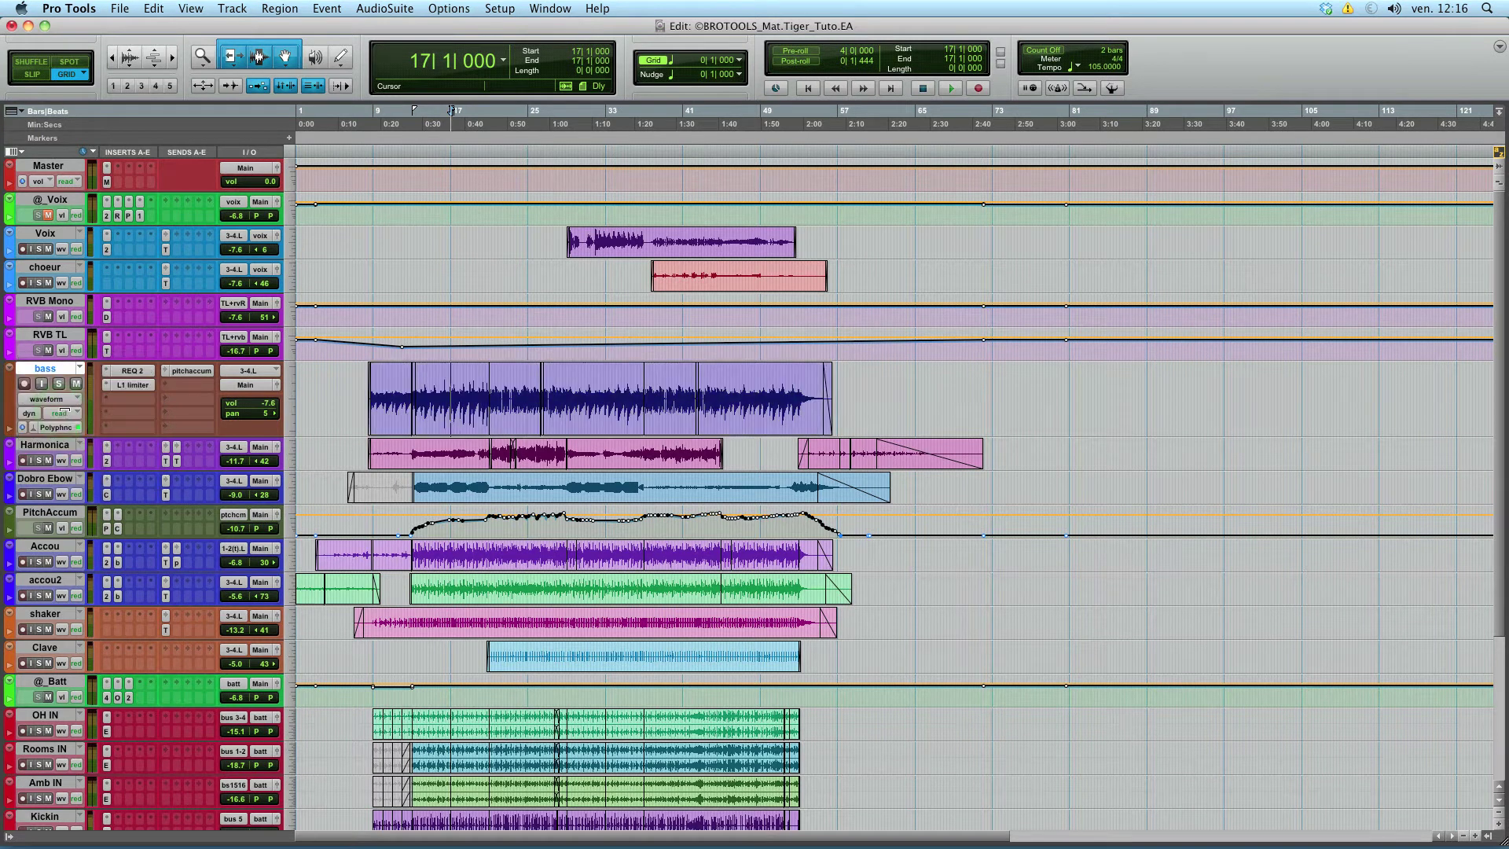
Try a session tempo of 110 BPM with the cursor at bar 11 beat 2, and restore 105 BPM
left_click(395, 390)
left_click(1093, 68)
type("110")
key("Return")
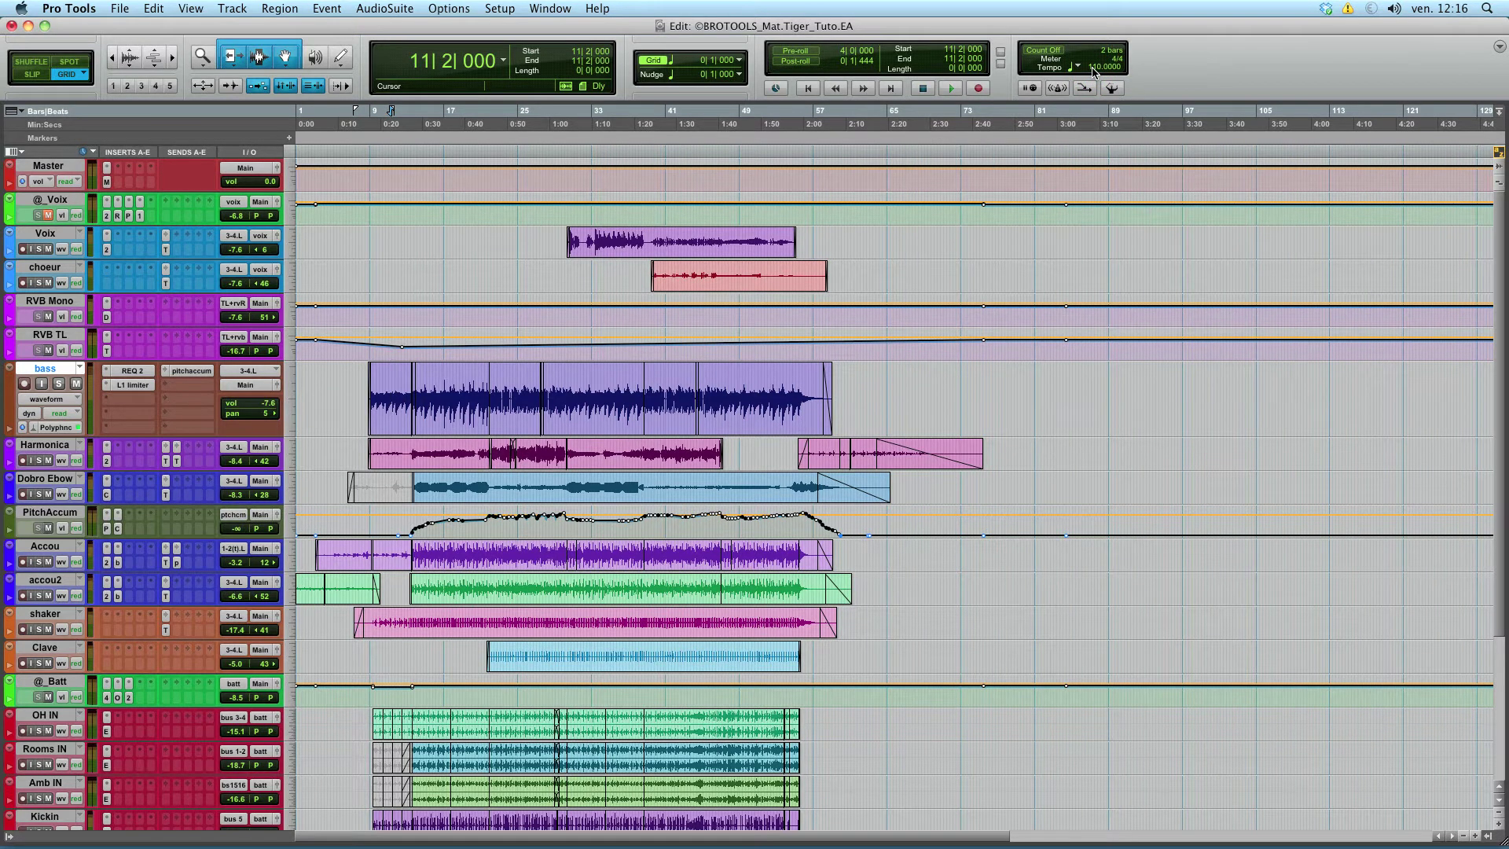
left_click(1093, 67)
key("Return")
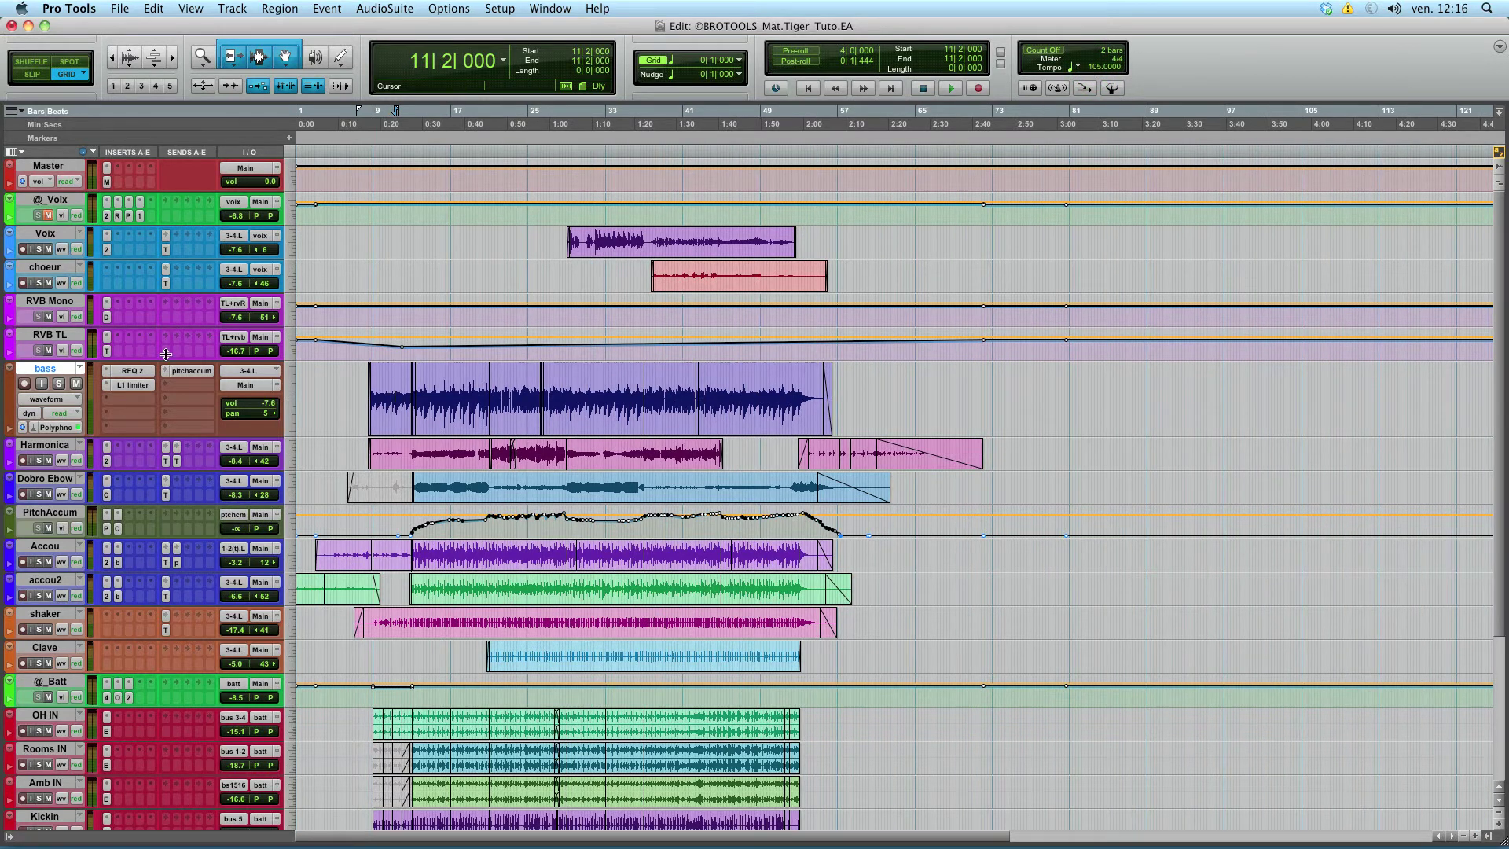
Switch the timebase of all tracks from Samples to Ticks
left_click(24, 427)
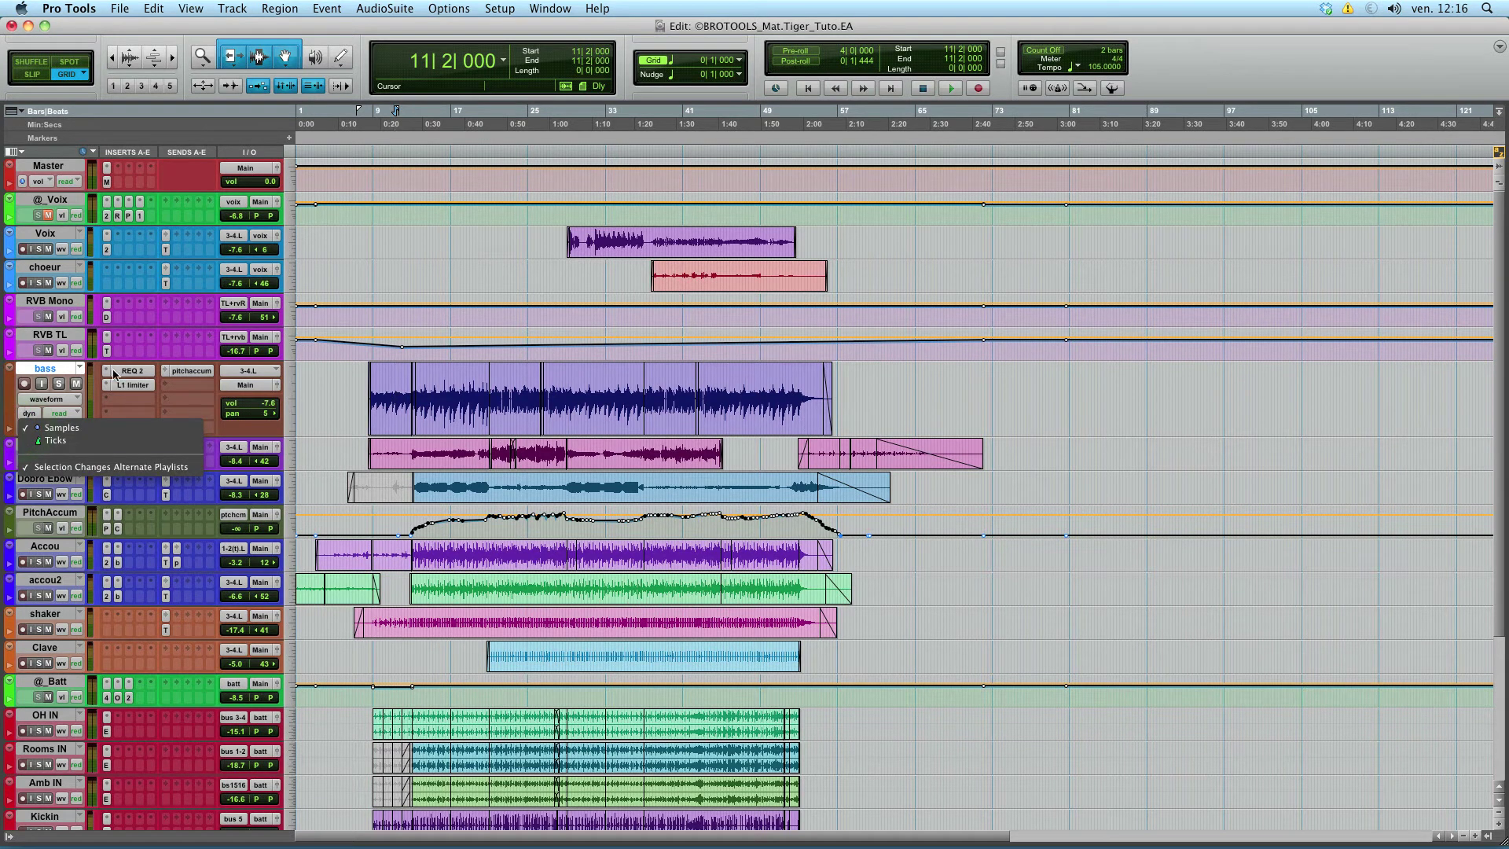
left_click(57, 428)
left_click(32, 427)
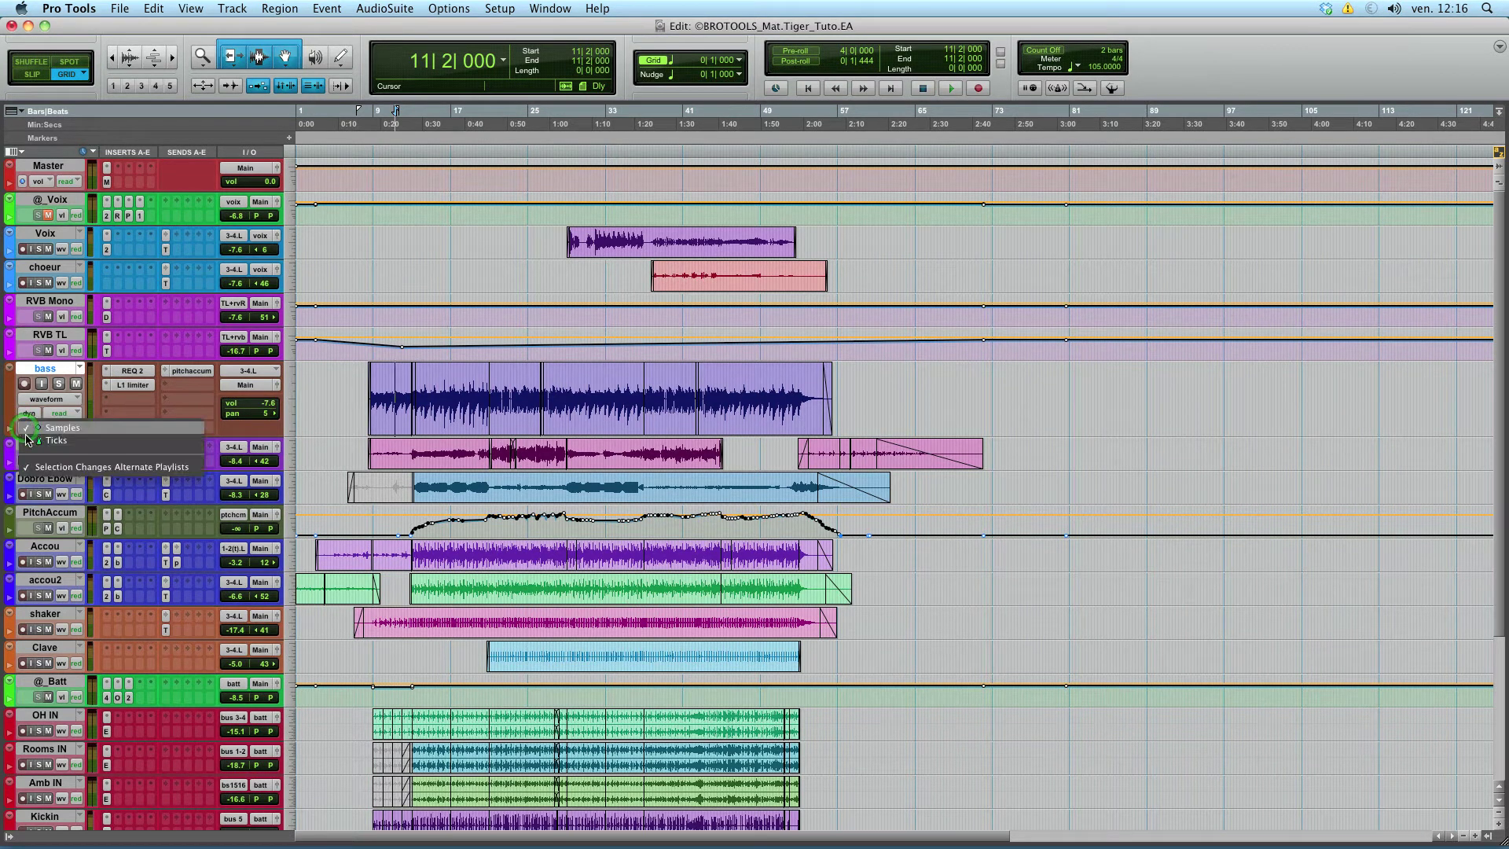
left_click(27, 440)
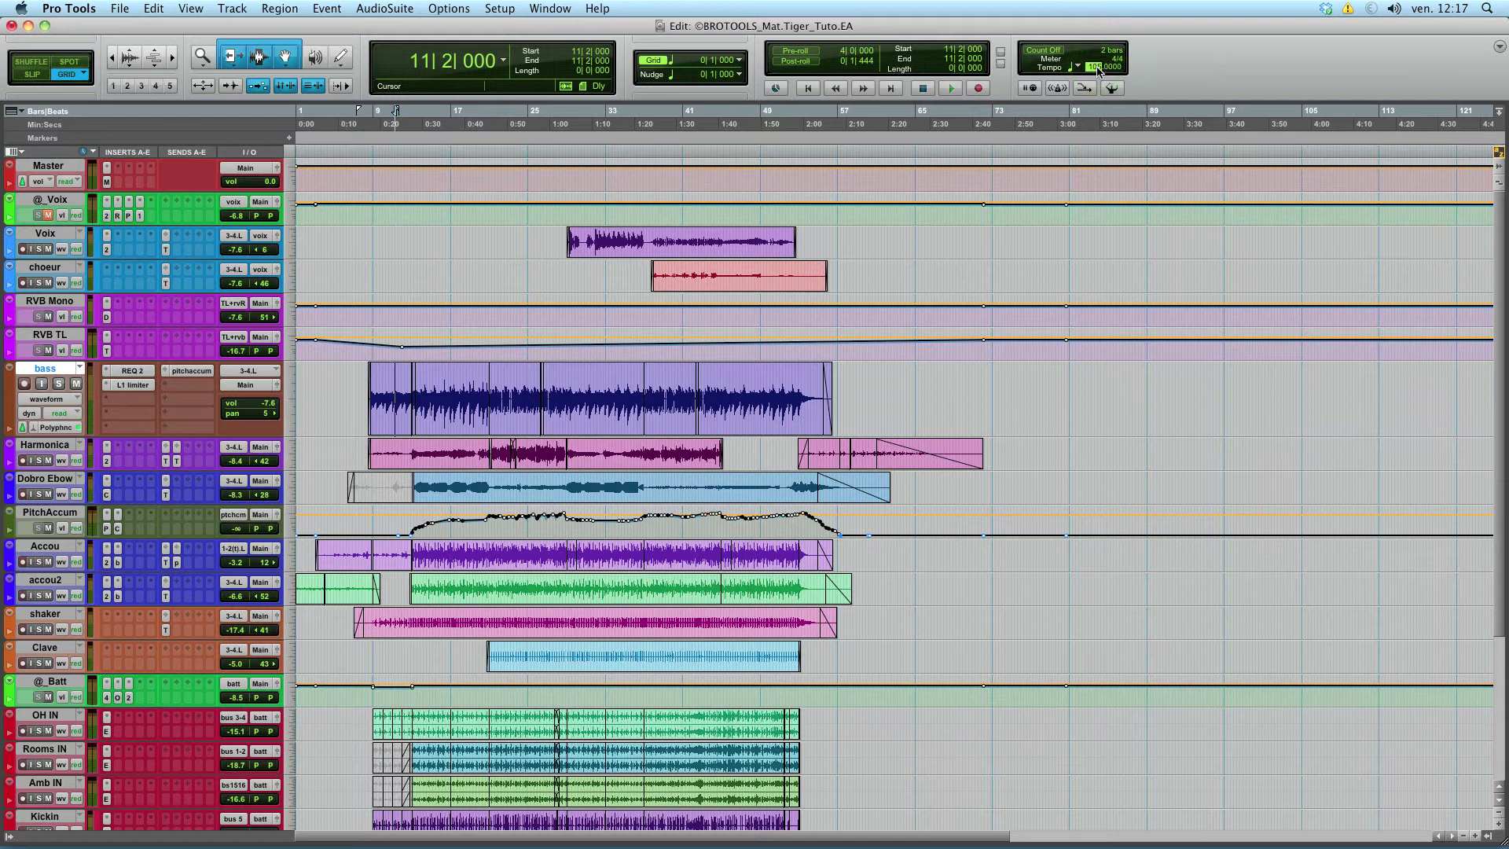
type("16")
key("Return")
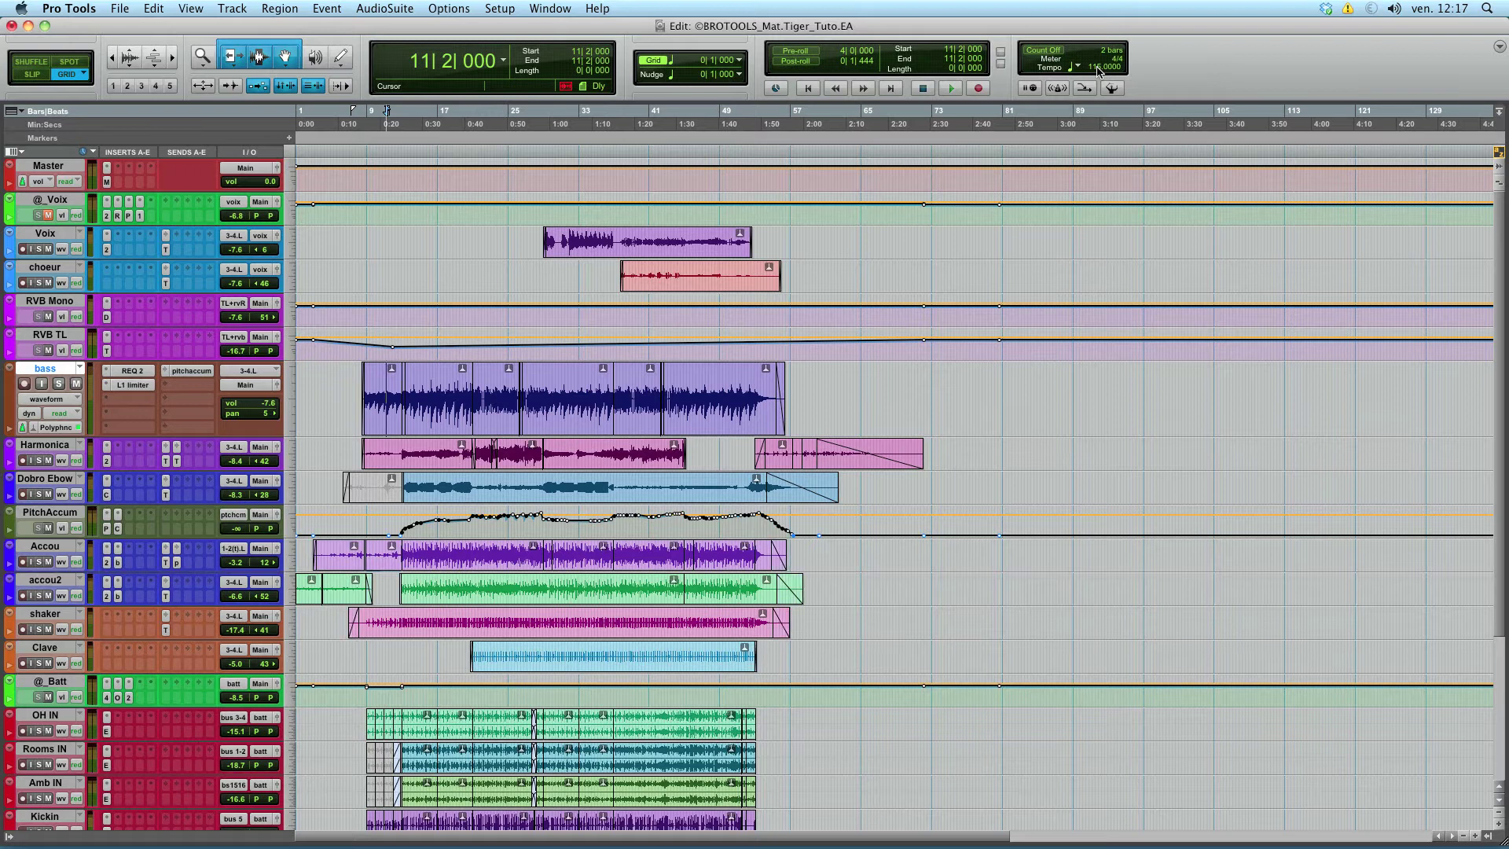
key("super+z")
Set the session tempo to 115 BPM
left_click(1097, 71)
type("115")
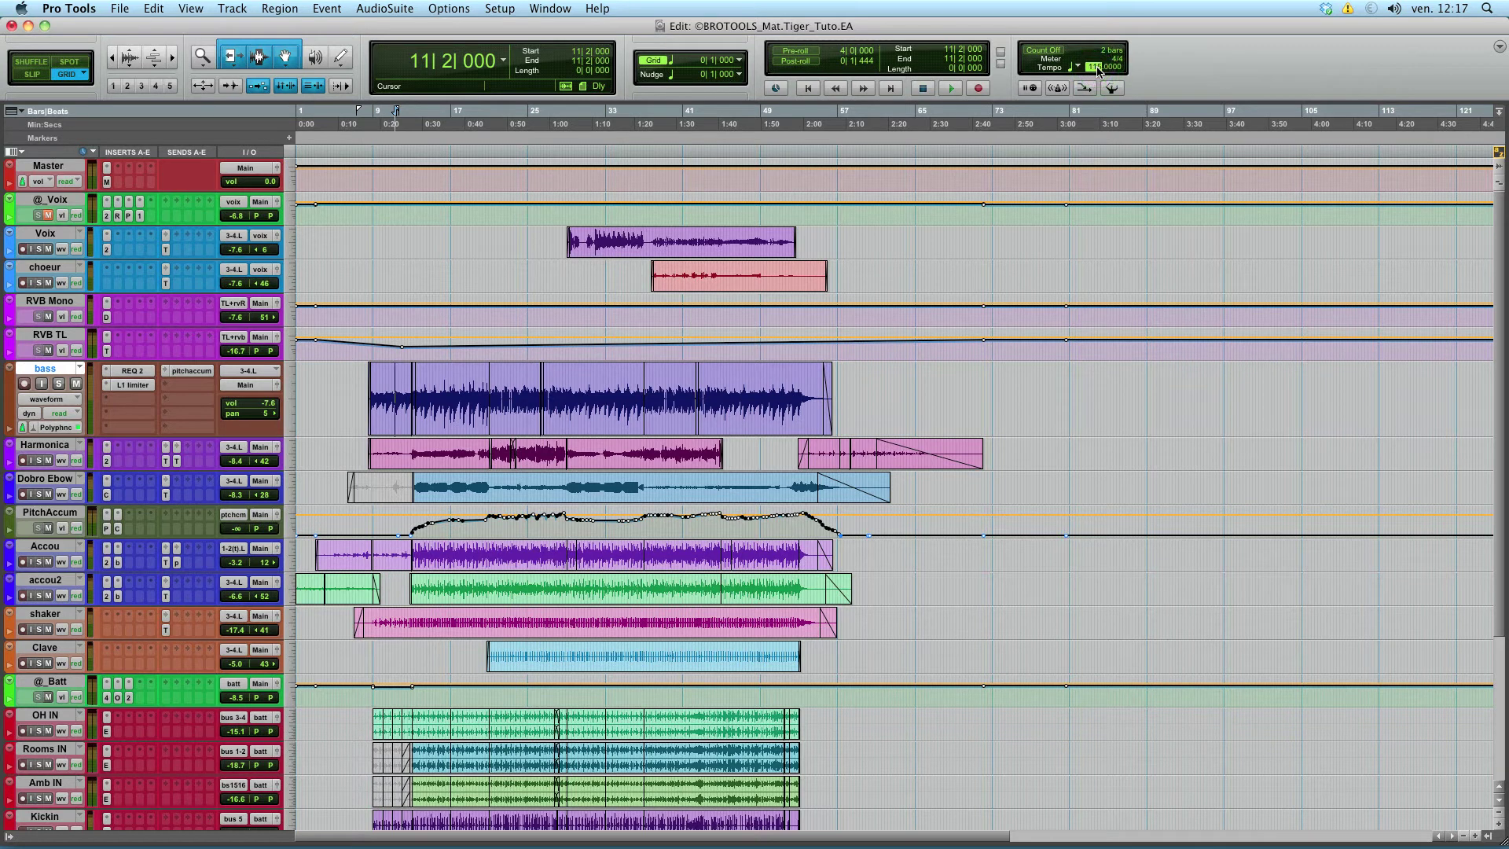
key("Return")
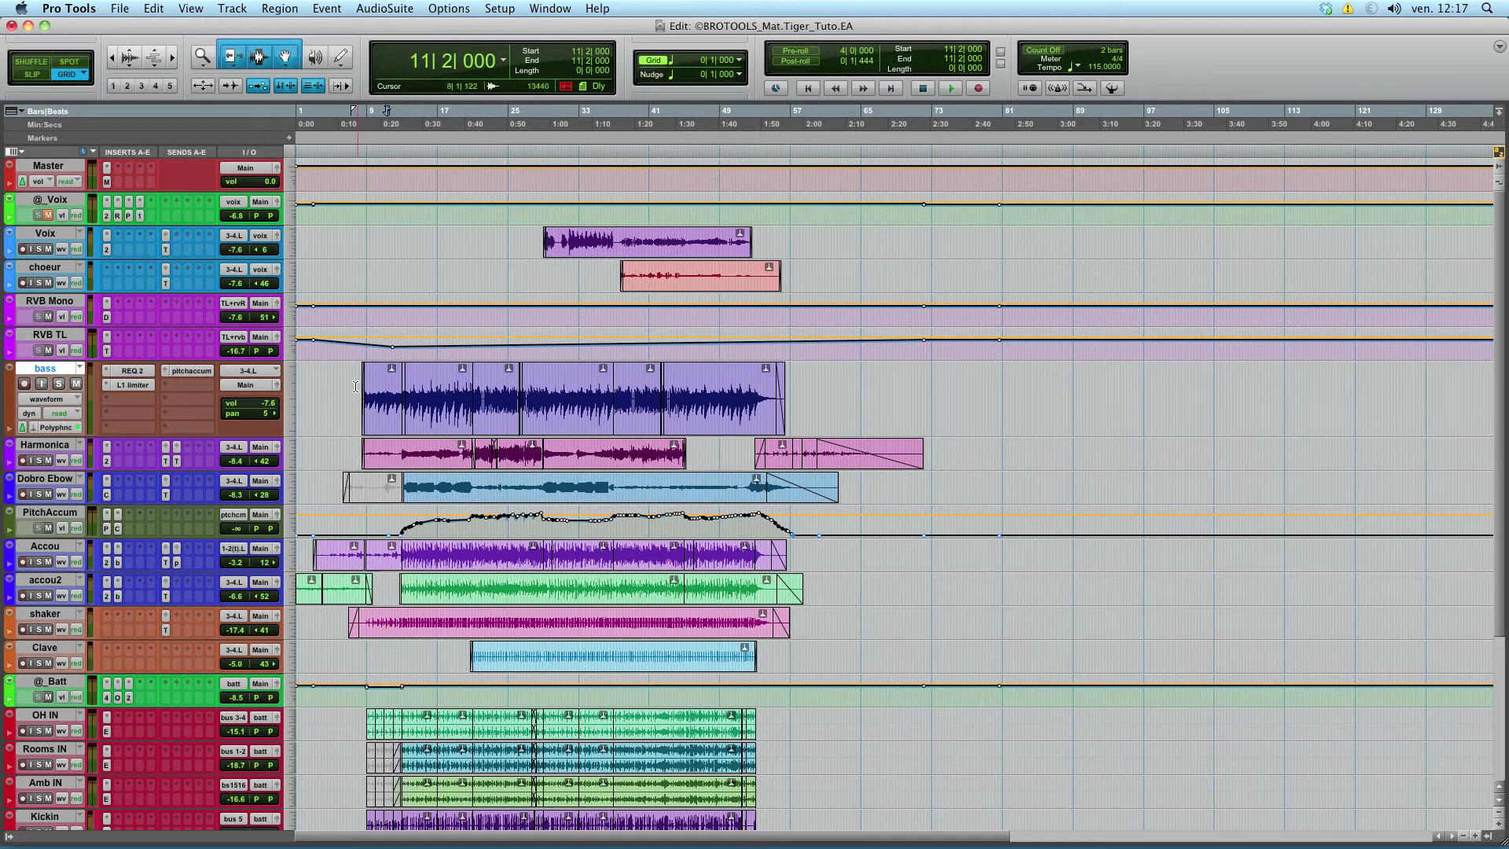
Listen to the stretched mix from bar 16
left_click(428, 354)
key("space")
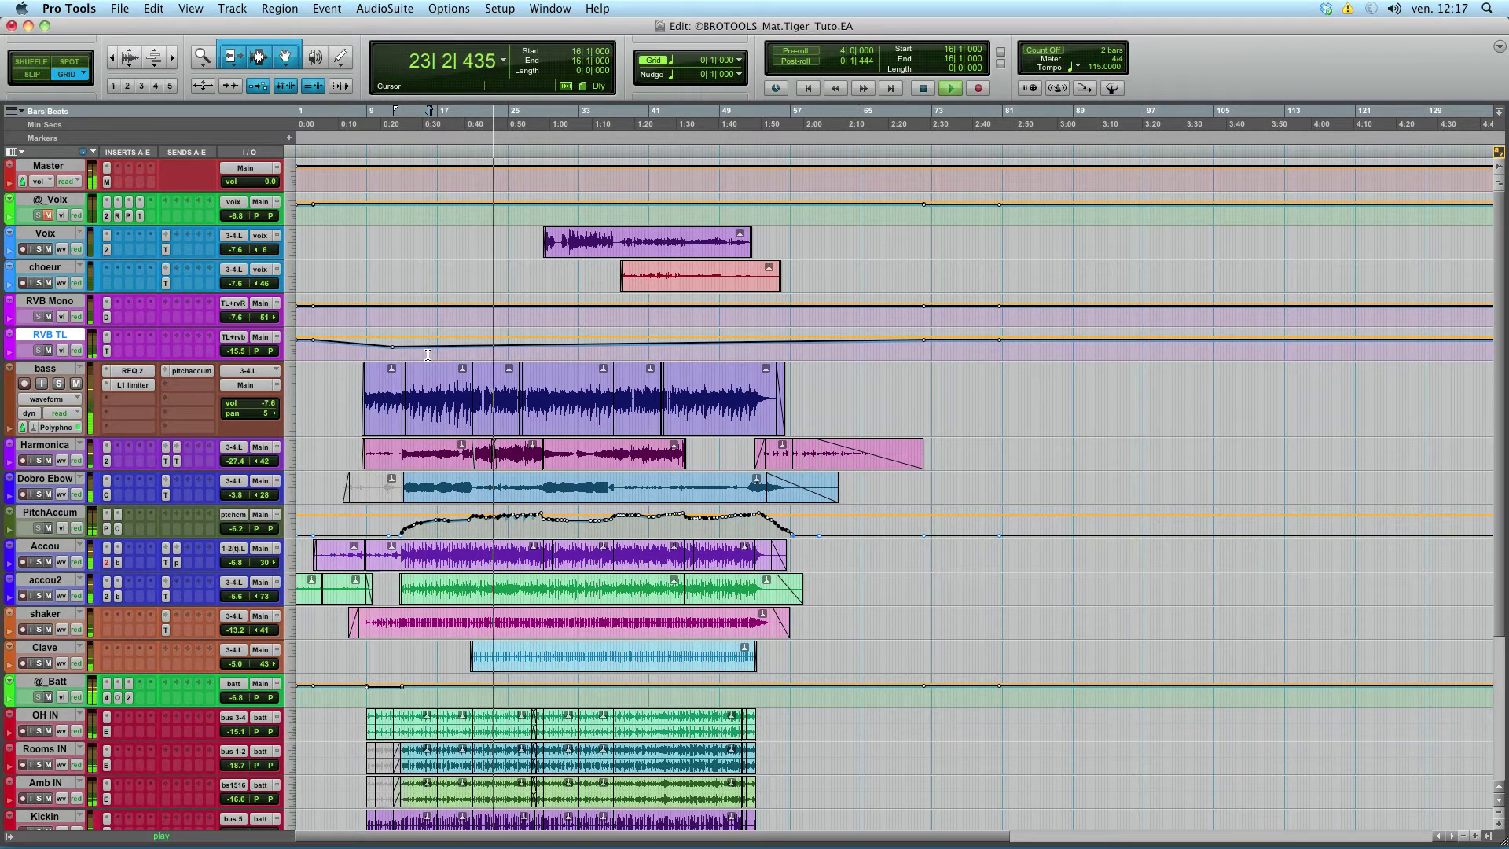
key("space")
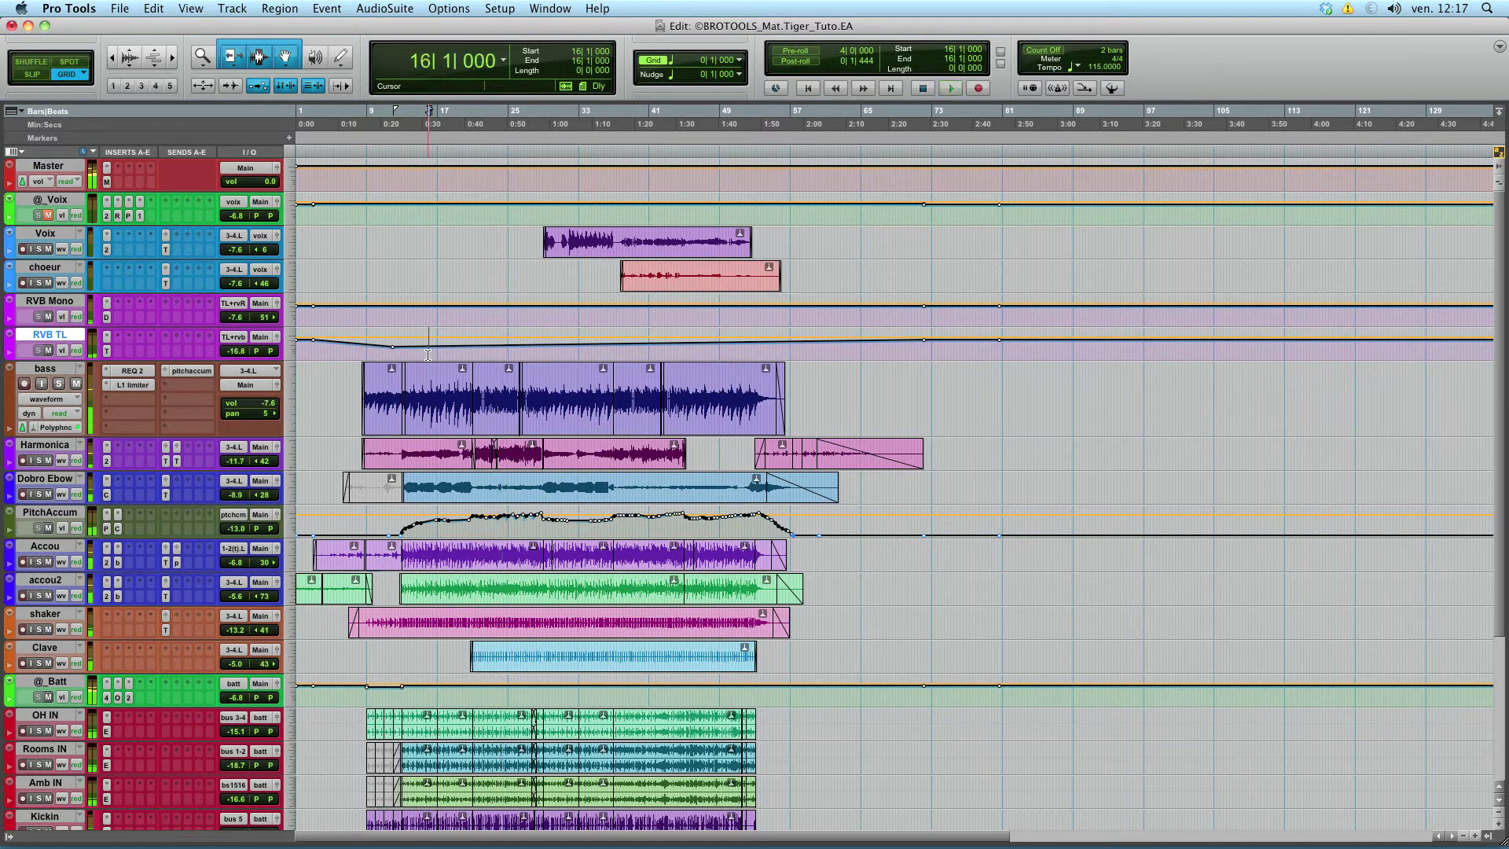
Solo the bass track, play it from bar 16, and mute the PitchAccum and RVB Mono tracks
left_click(429, 394)
left_click(59, 384)
key("space")
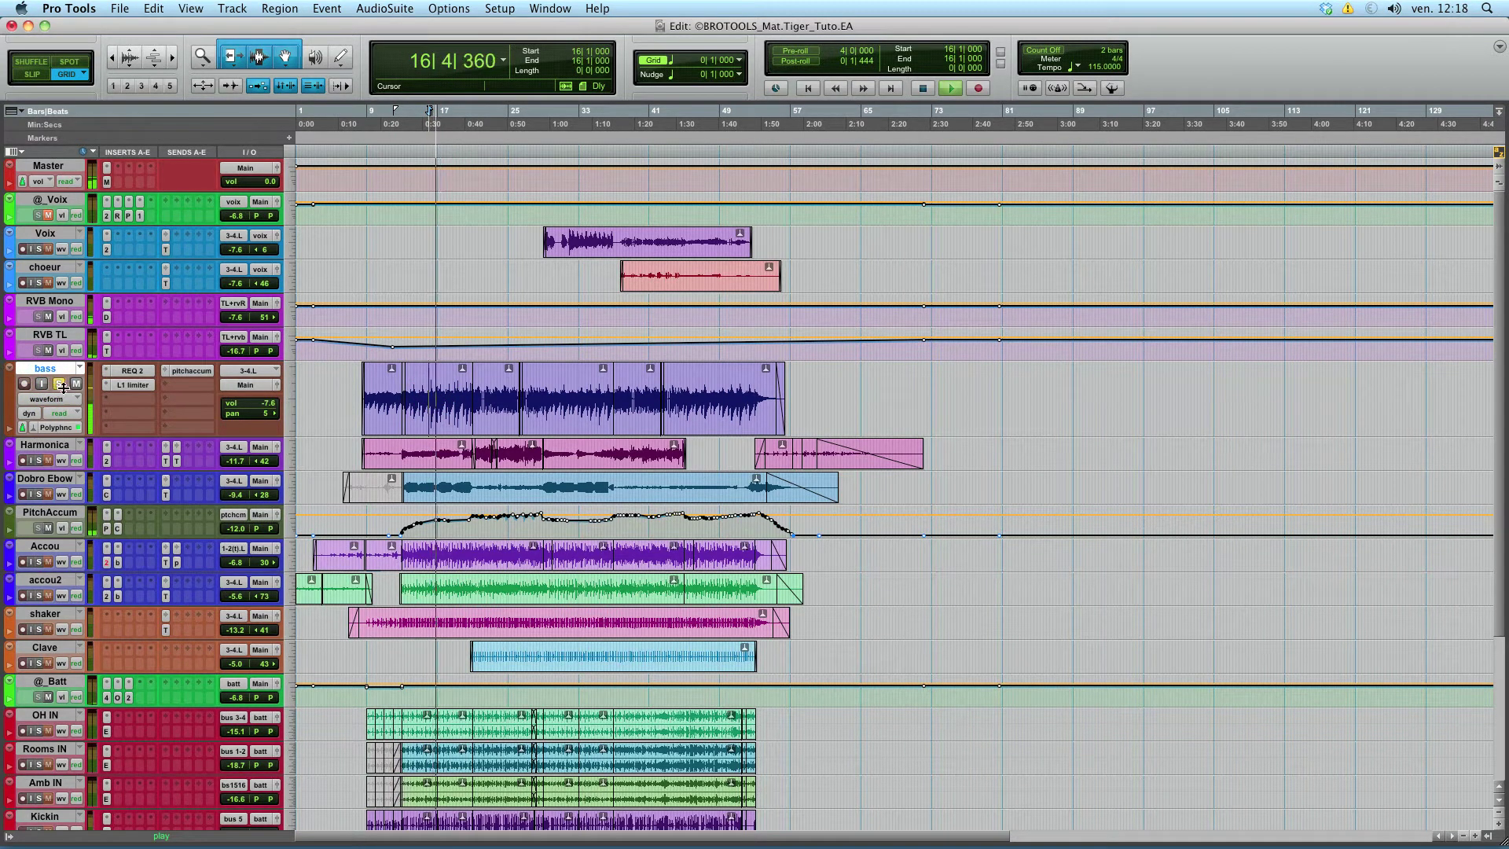
left_click(49, 530)
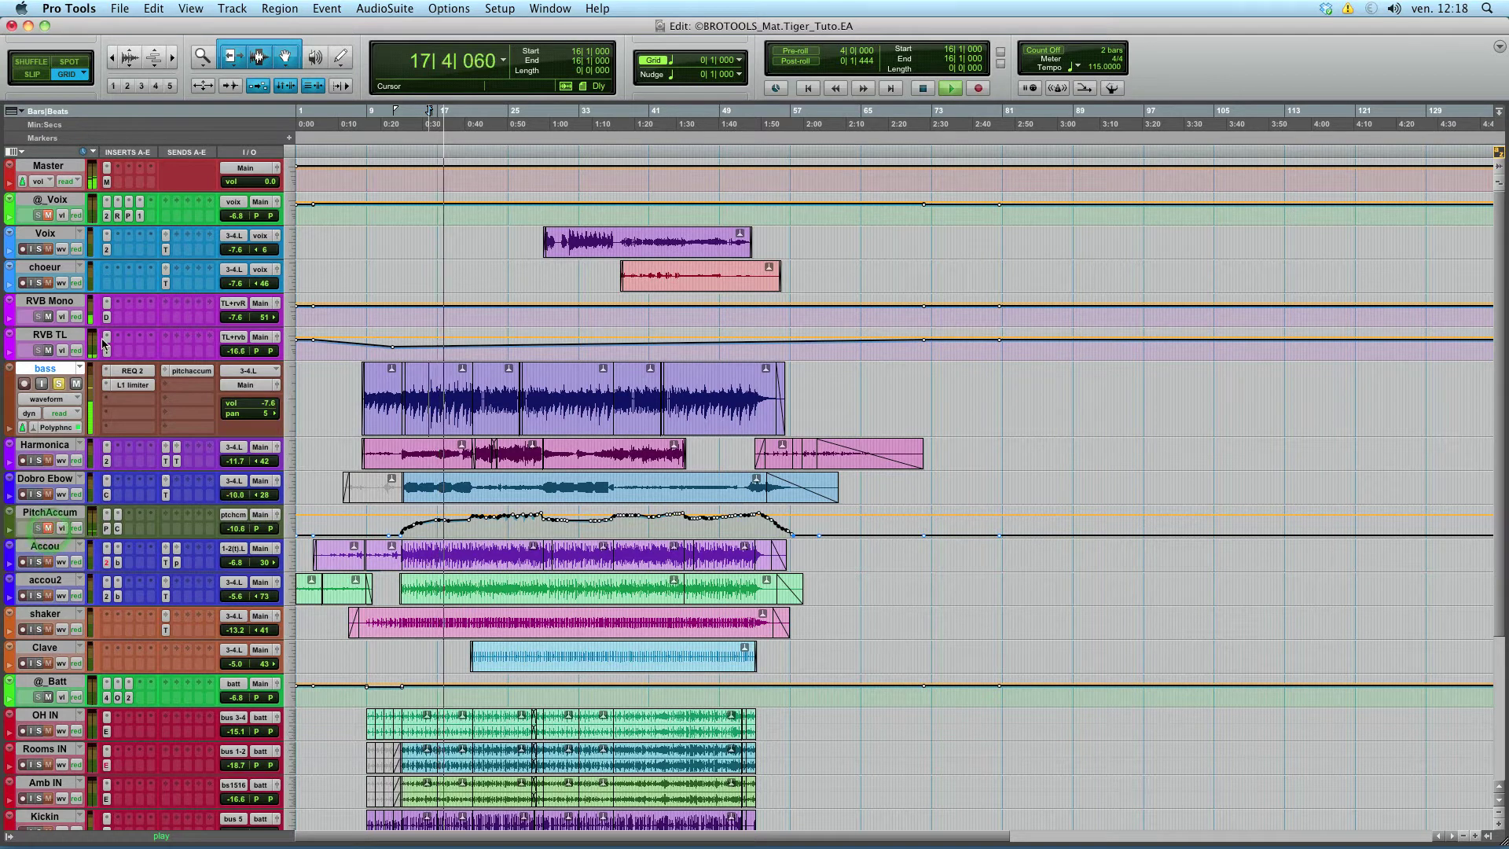
left_click(49, 317)
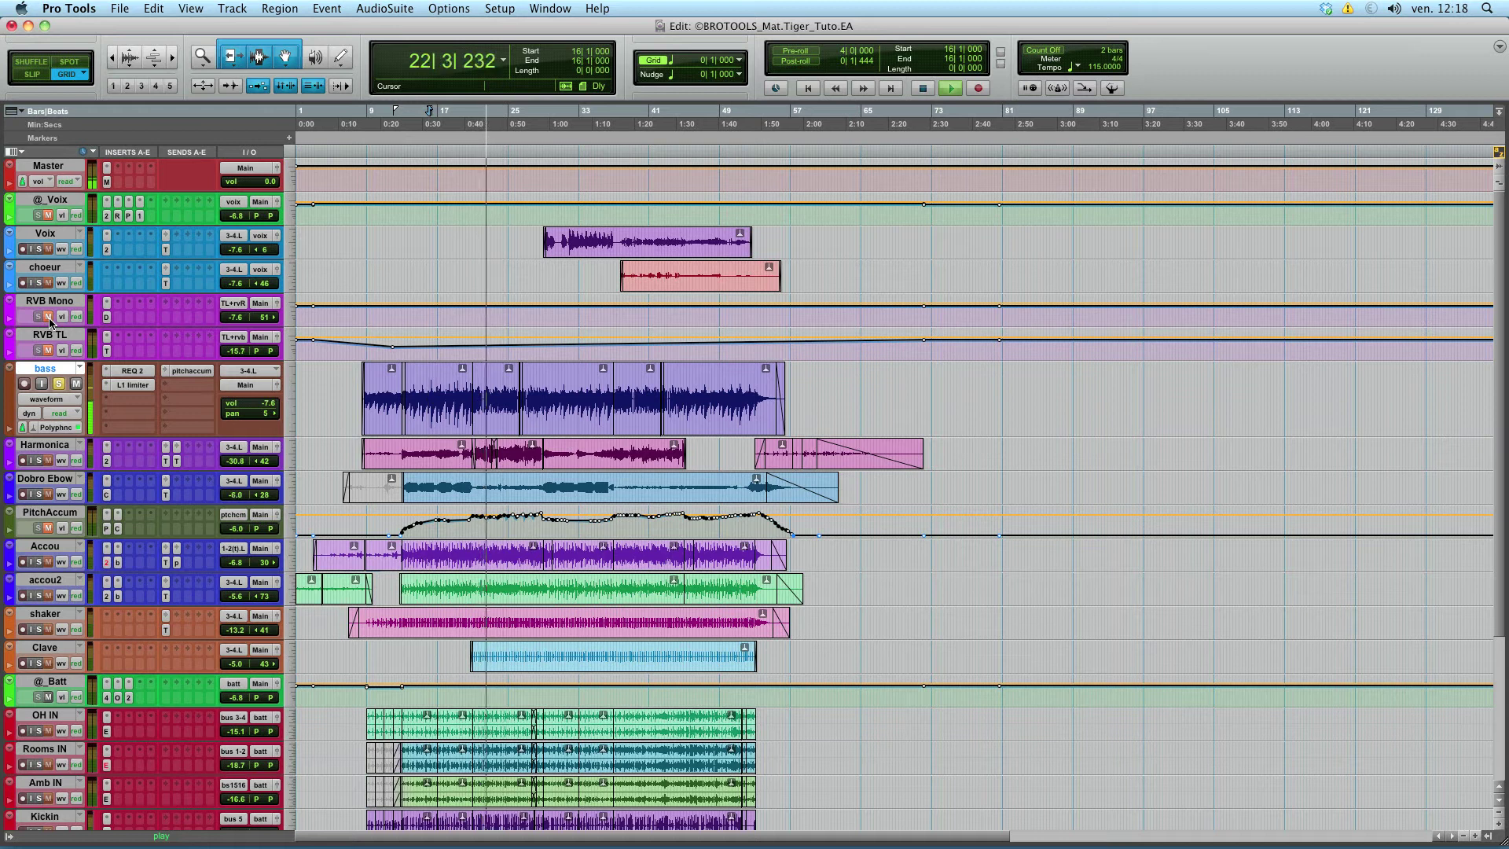
Stop the bass playback, then solo the Accou and accou2 tracks and listen to them from bar 15|4
key("space")
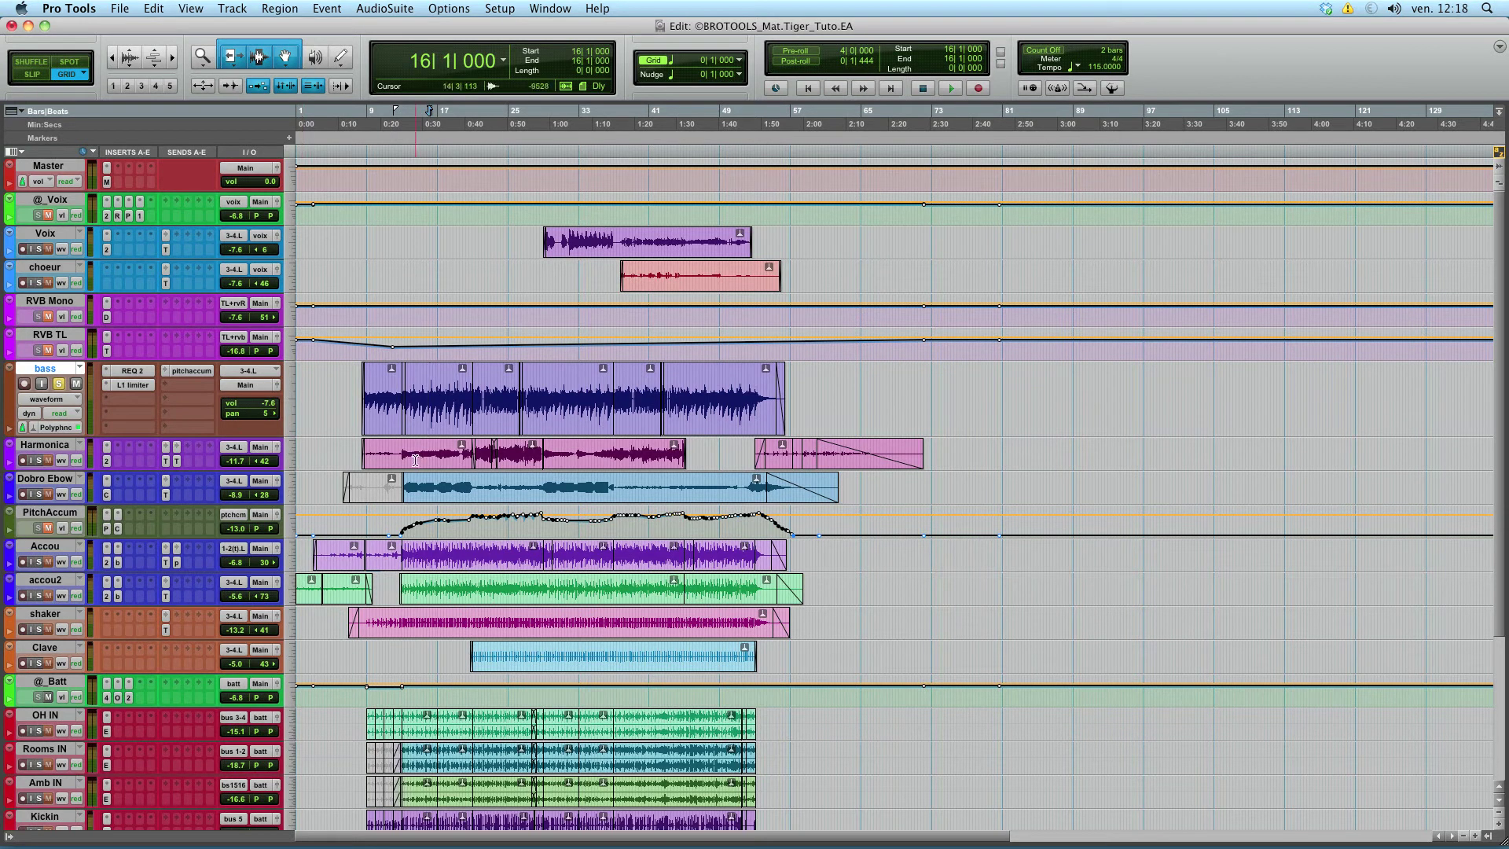
left_click(424, 548)
left_click(39, 561)
key("space")
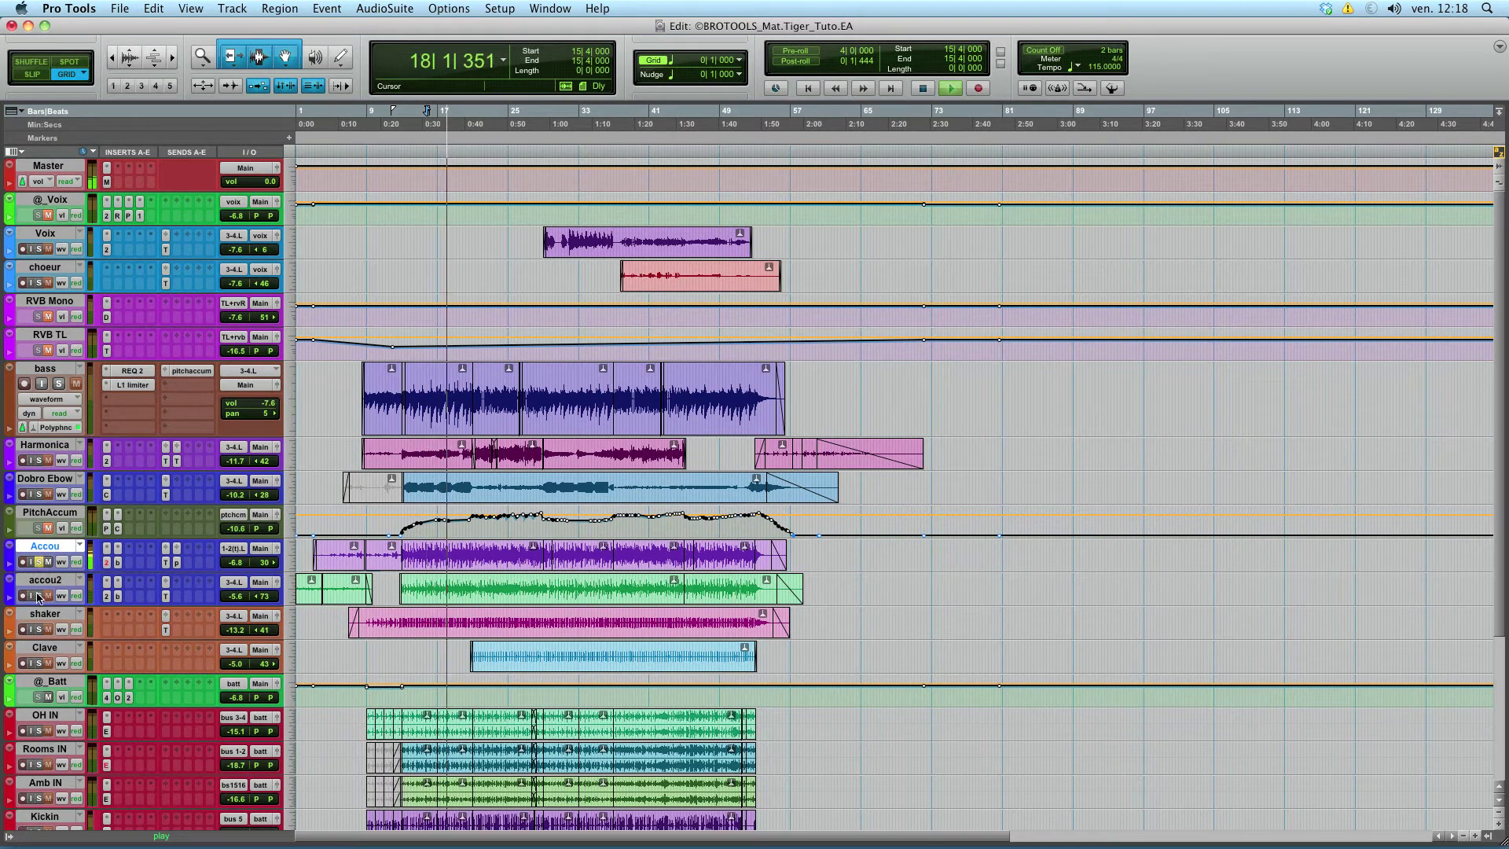
left_click(38, 596)
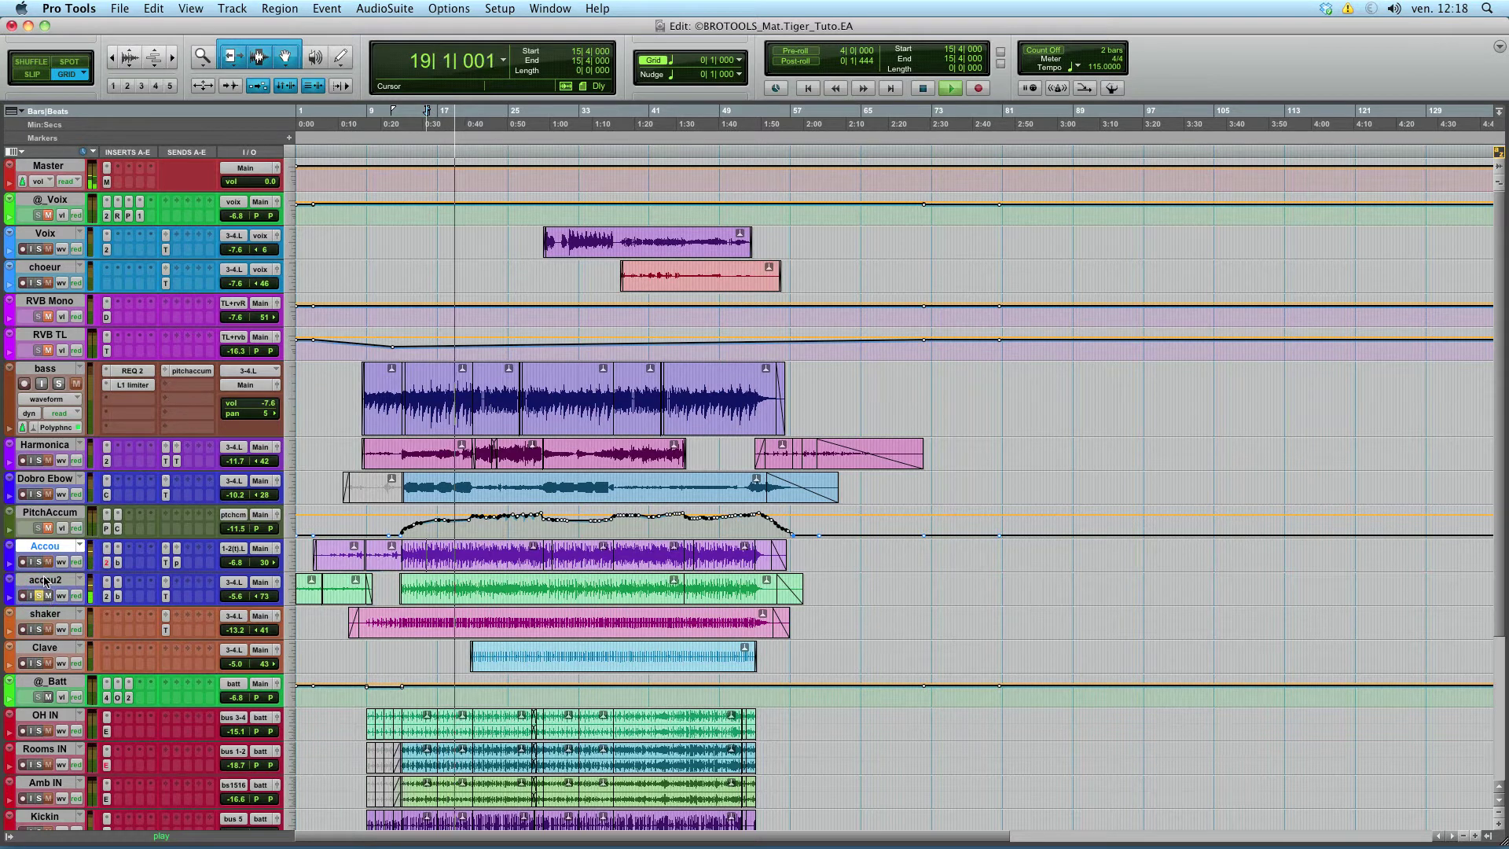
left_click(40, 562)
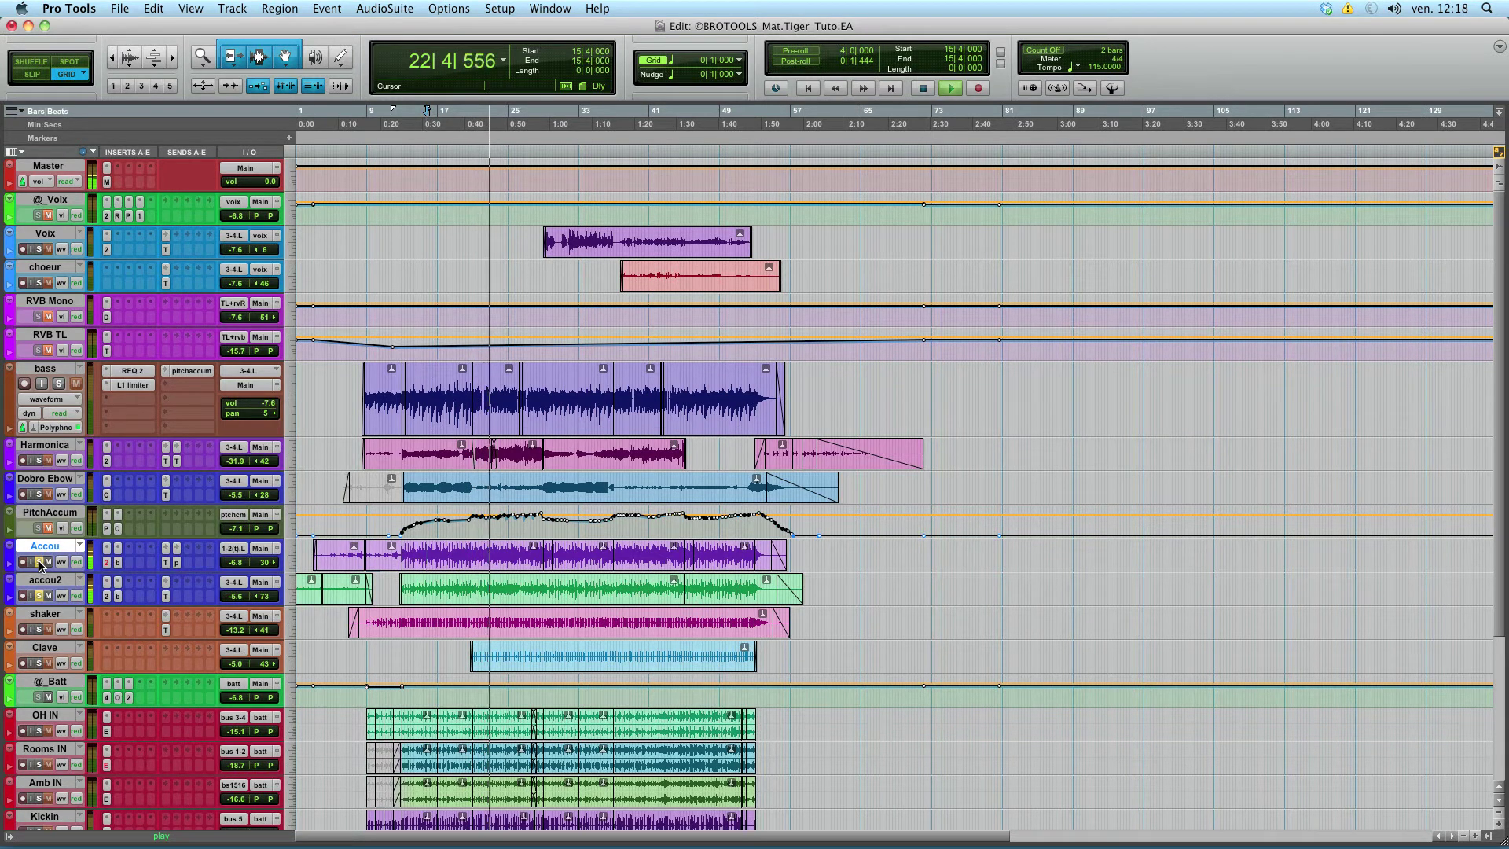
key("space")
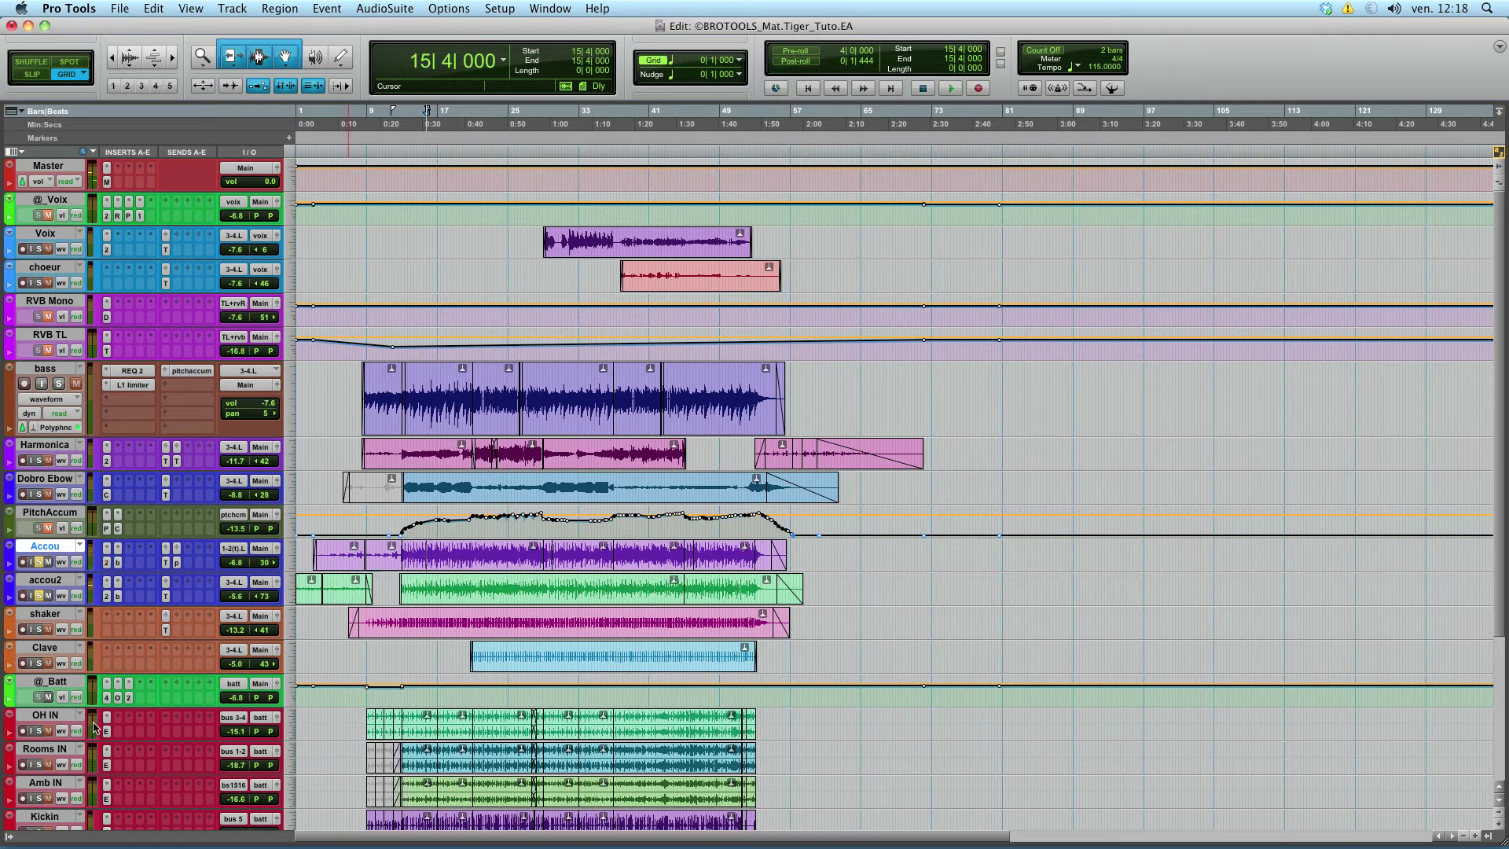
Solo the drum tracks from OH IN to Toms IN, play them from bars 9 and 14, and unmute the RVB Mono track
left_click(357, 718)
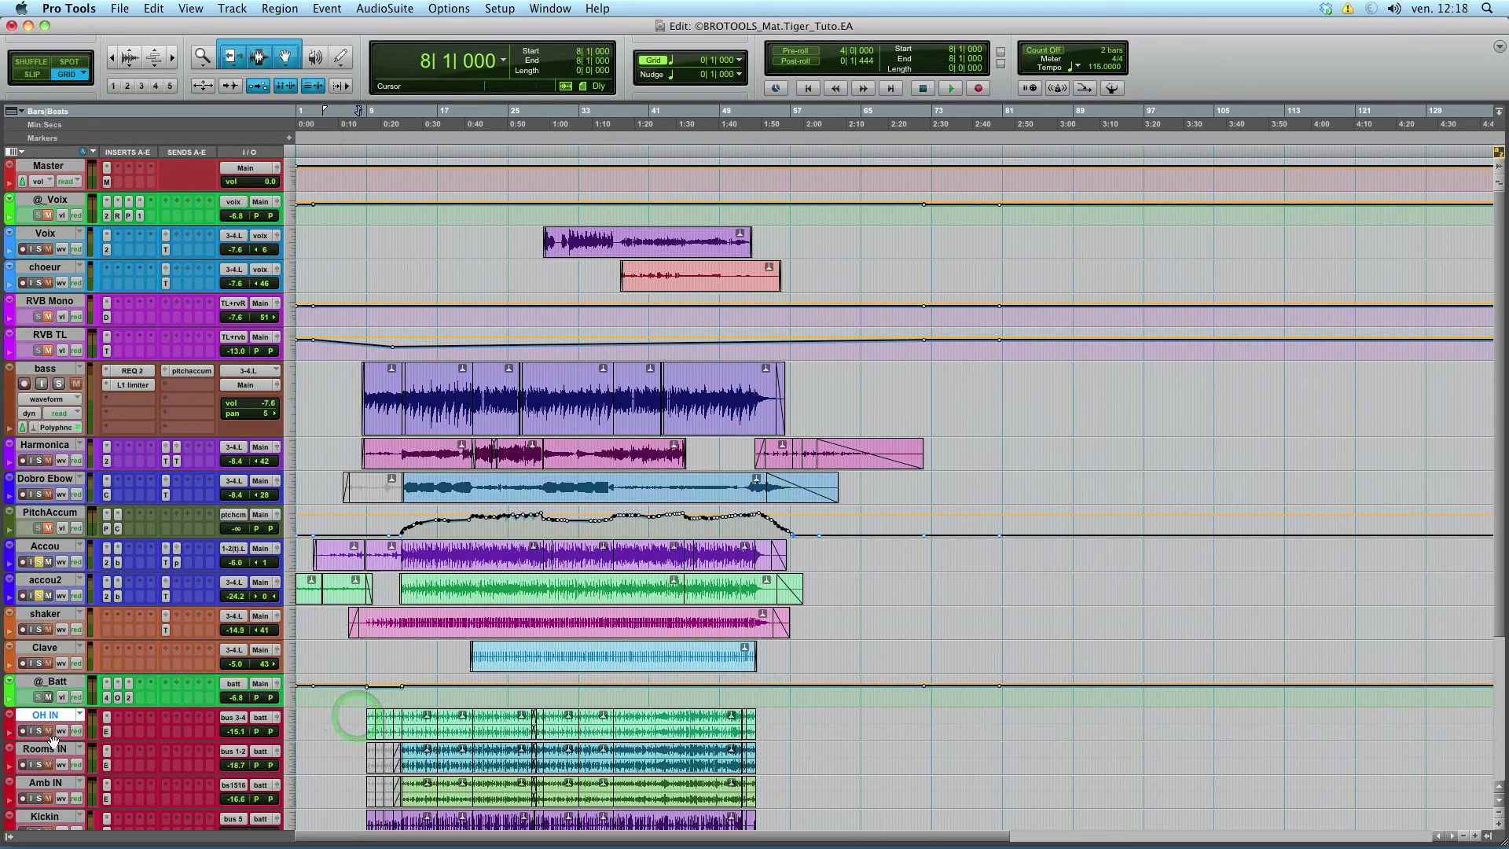
left_click_drag(342, 709, 334, 837)
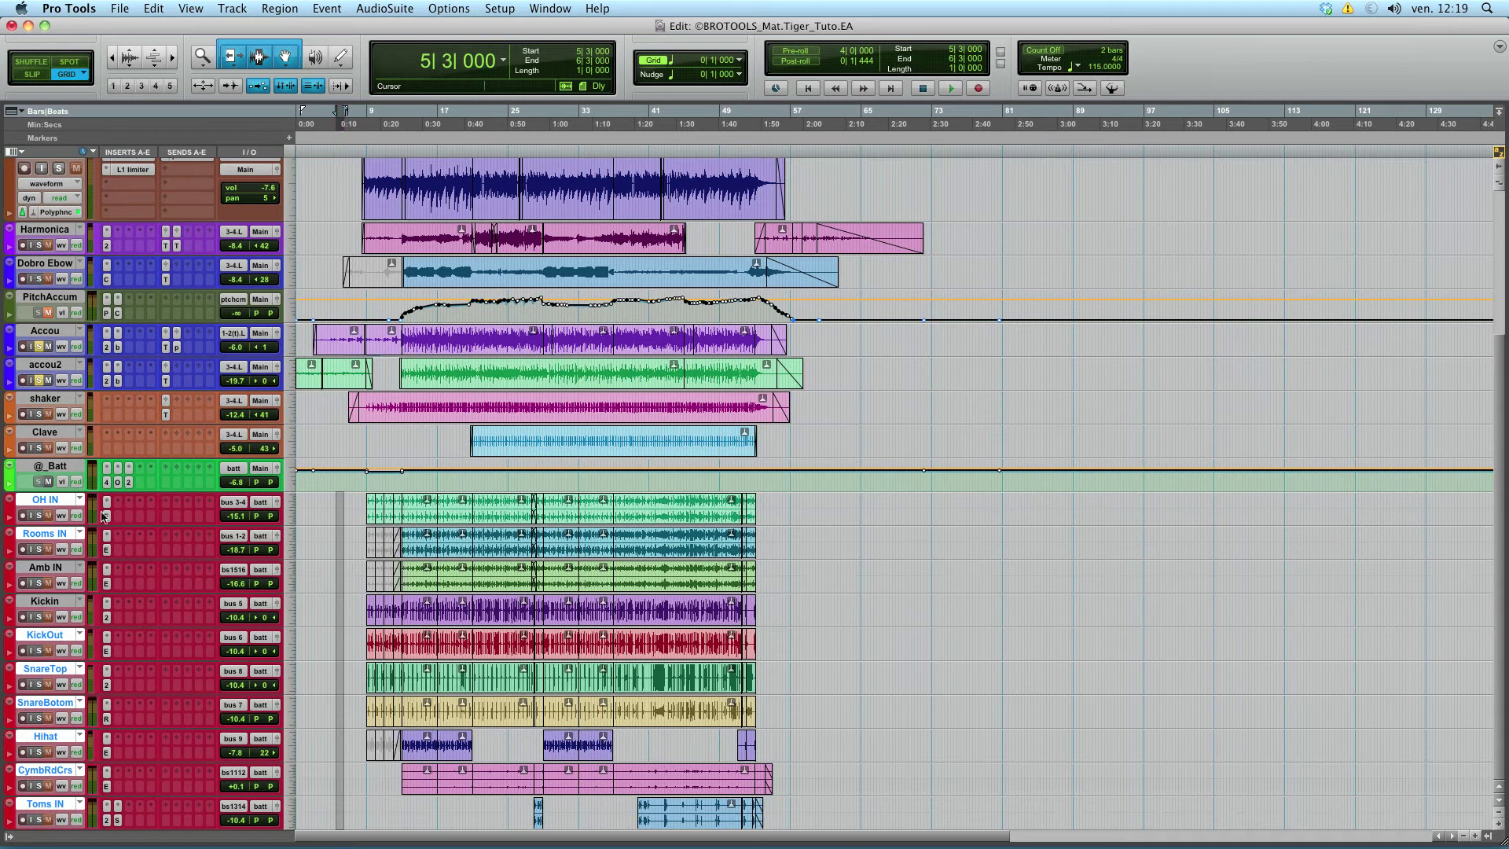
left_click(39, 517)
left_click(370, 495)
key("space")
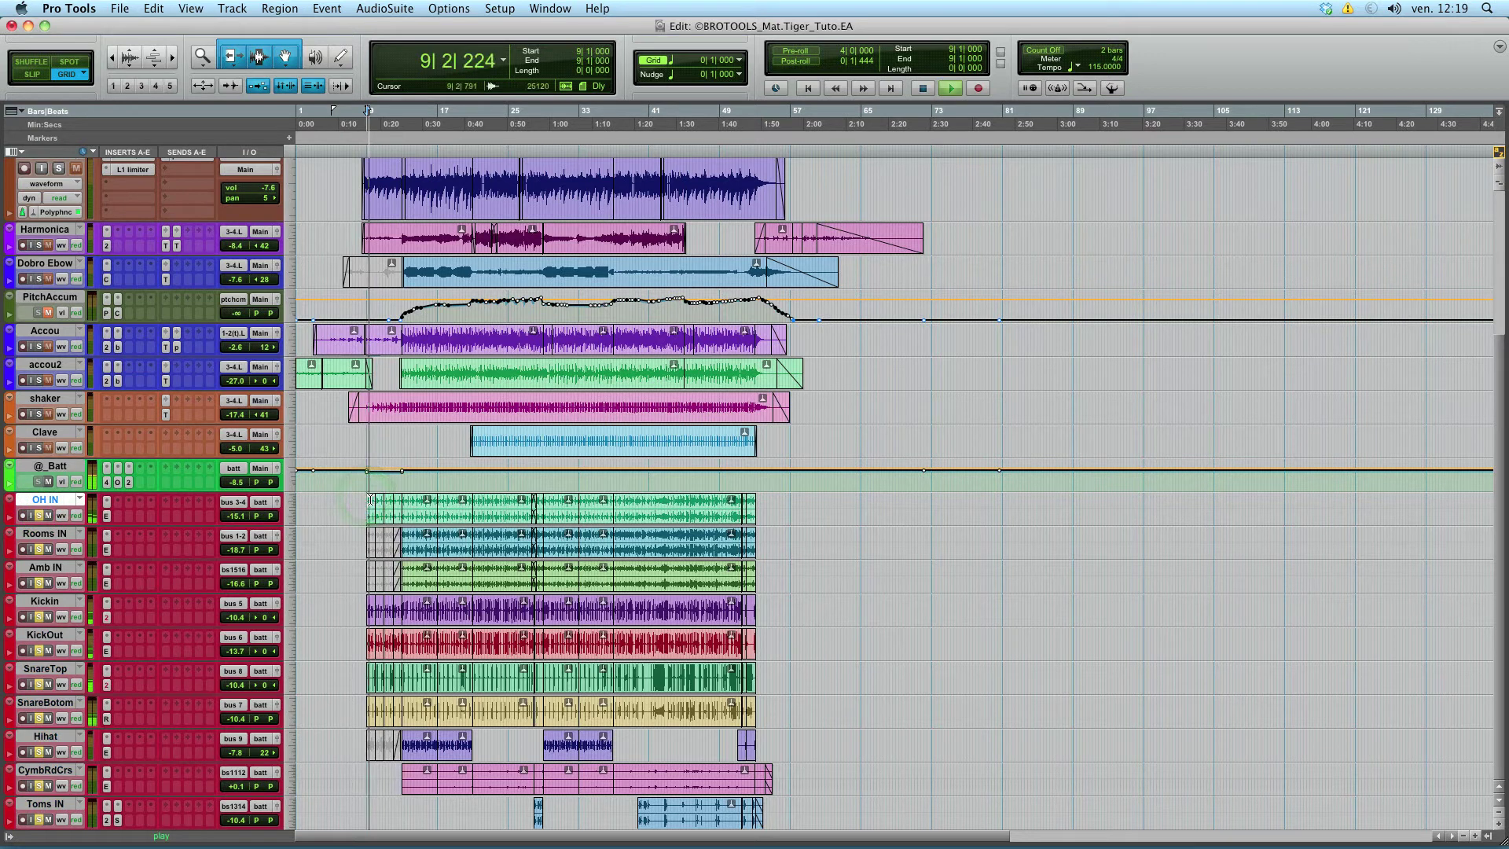
left_click(416, 486)
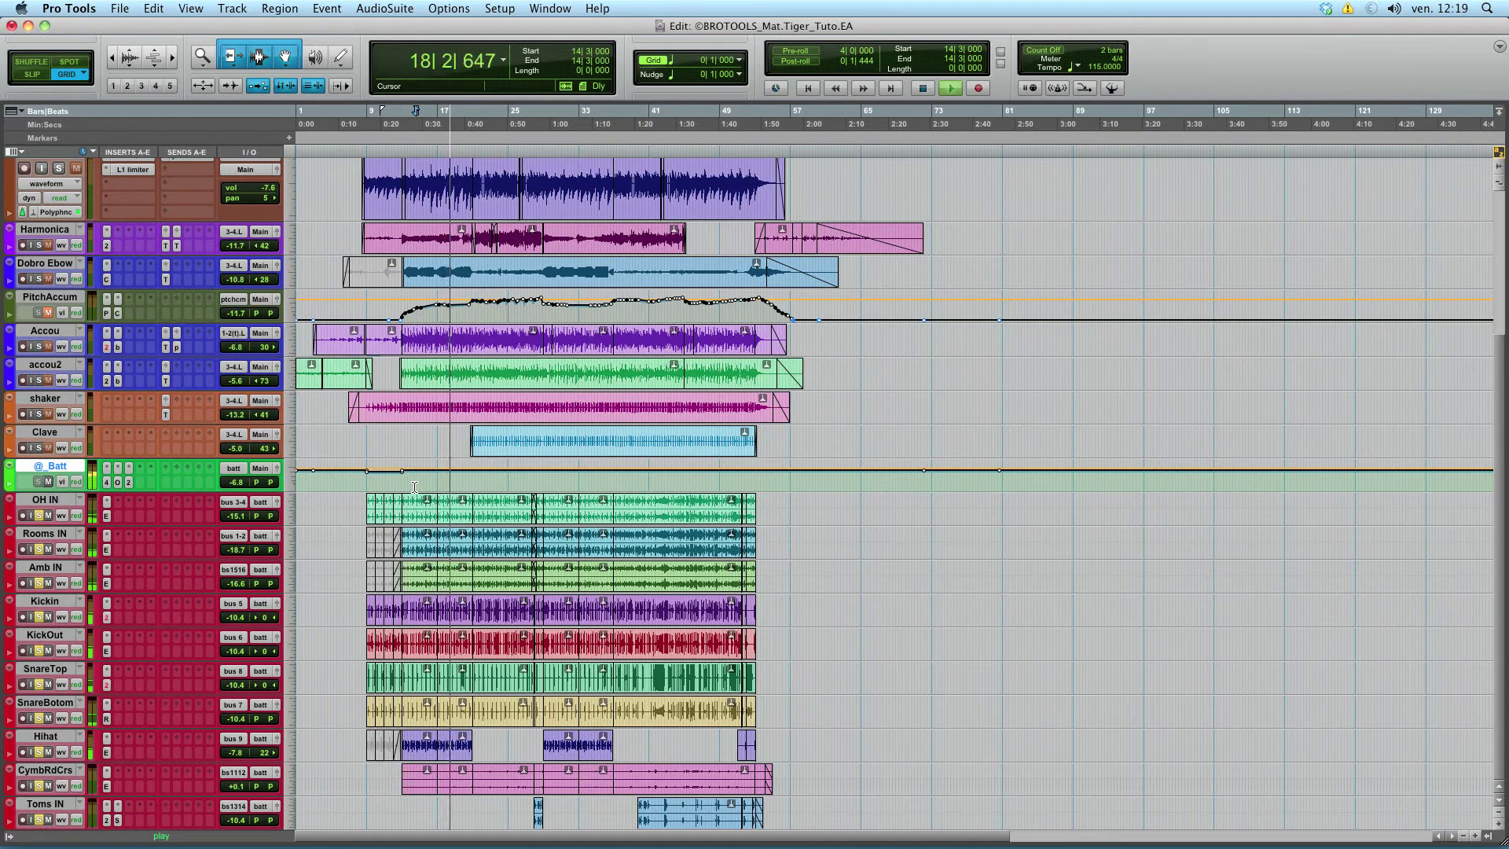
scroll(411, 486, "up", 5)
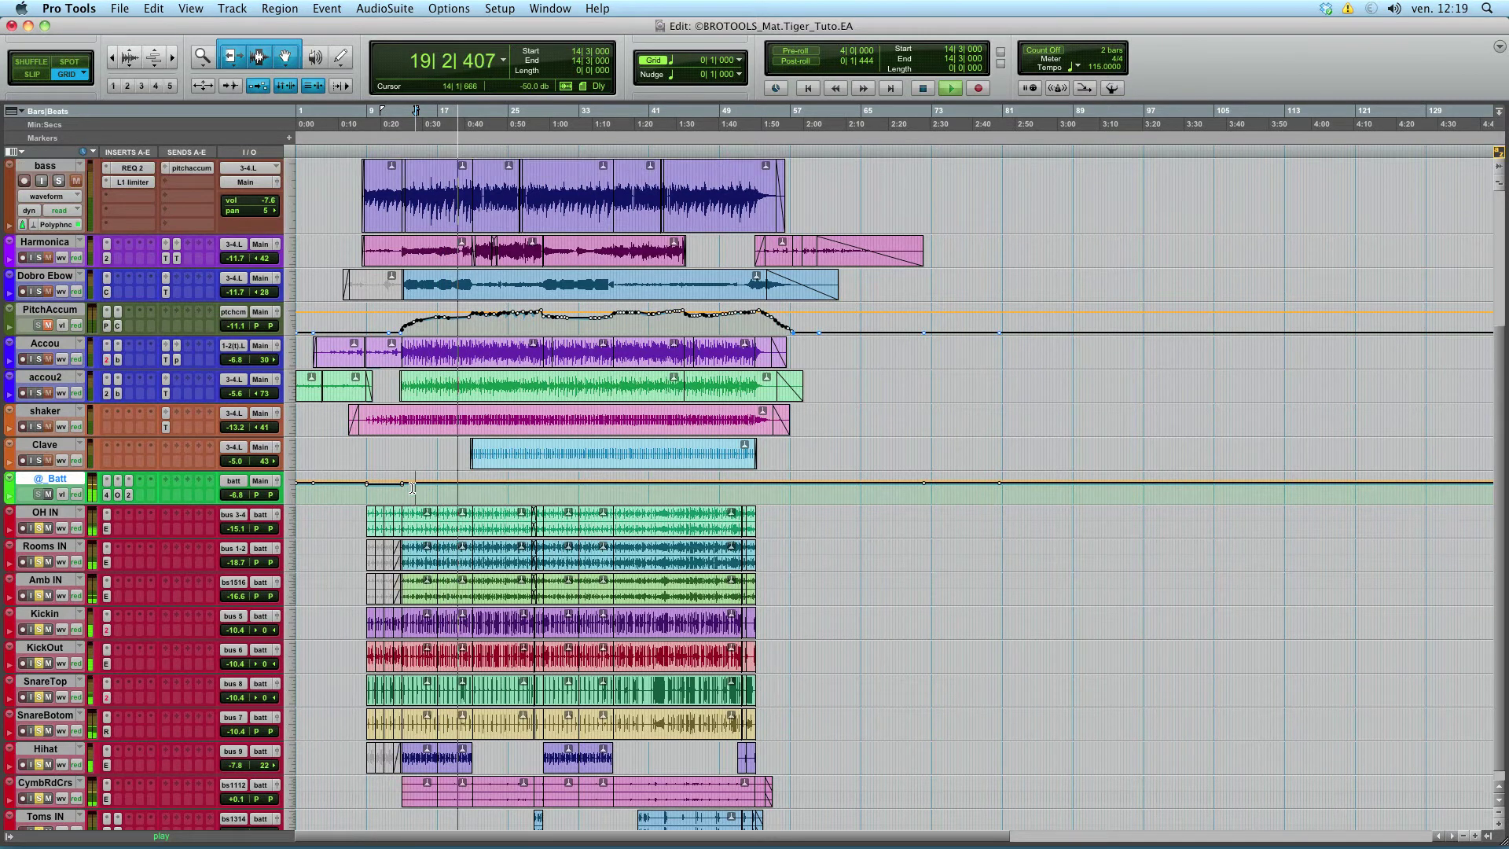
left_click(47, 317)
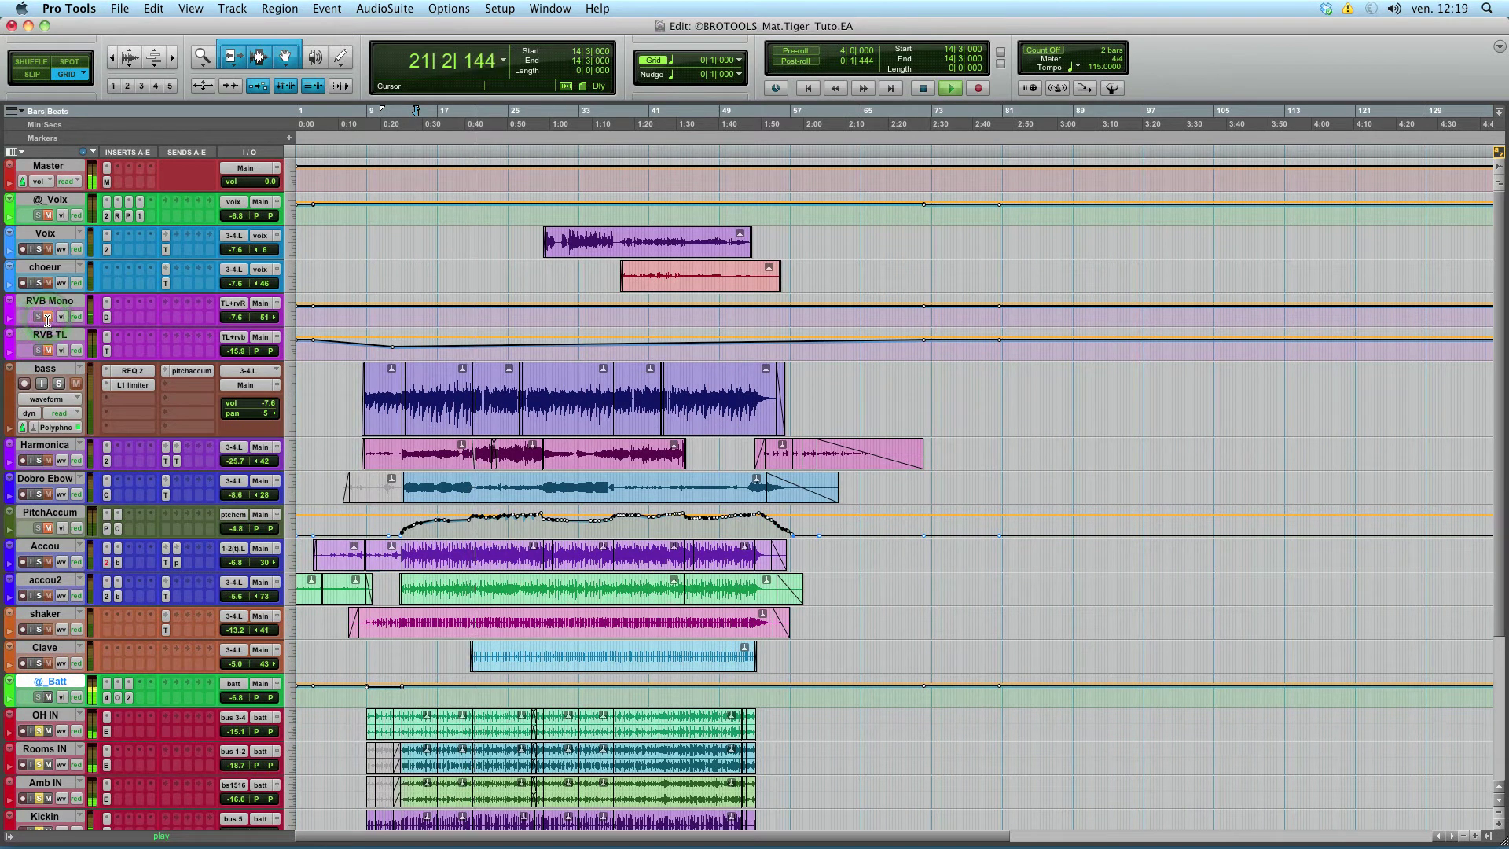
key("space")
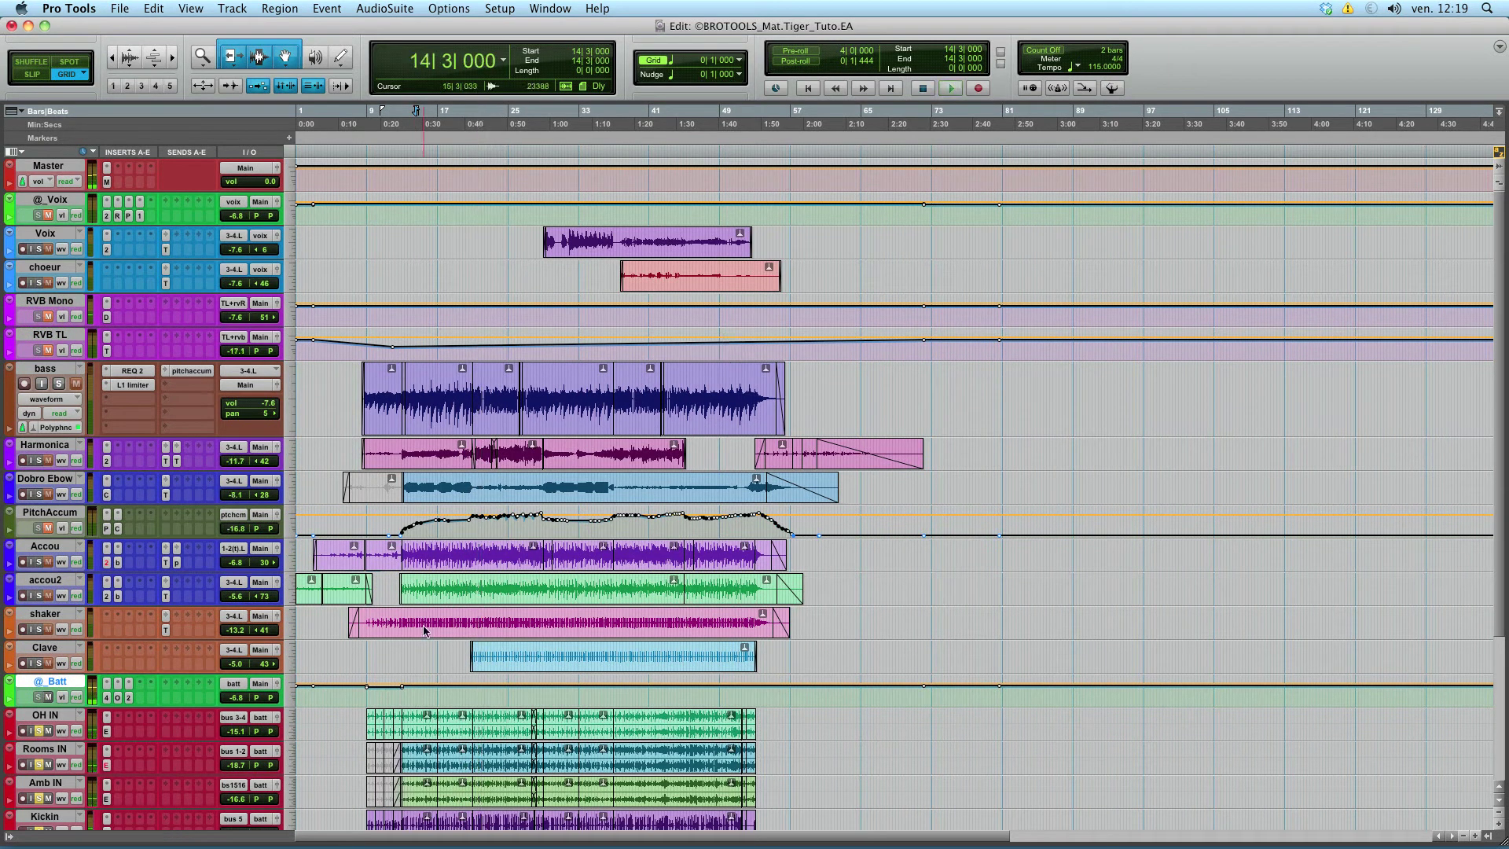
Clear the solos on all drum tracks and unmute the PitchAccum track
left_click(39, 731, "alt")
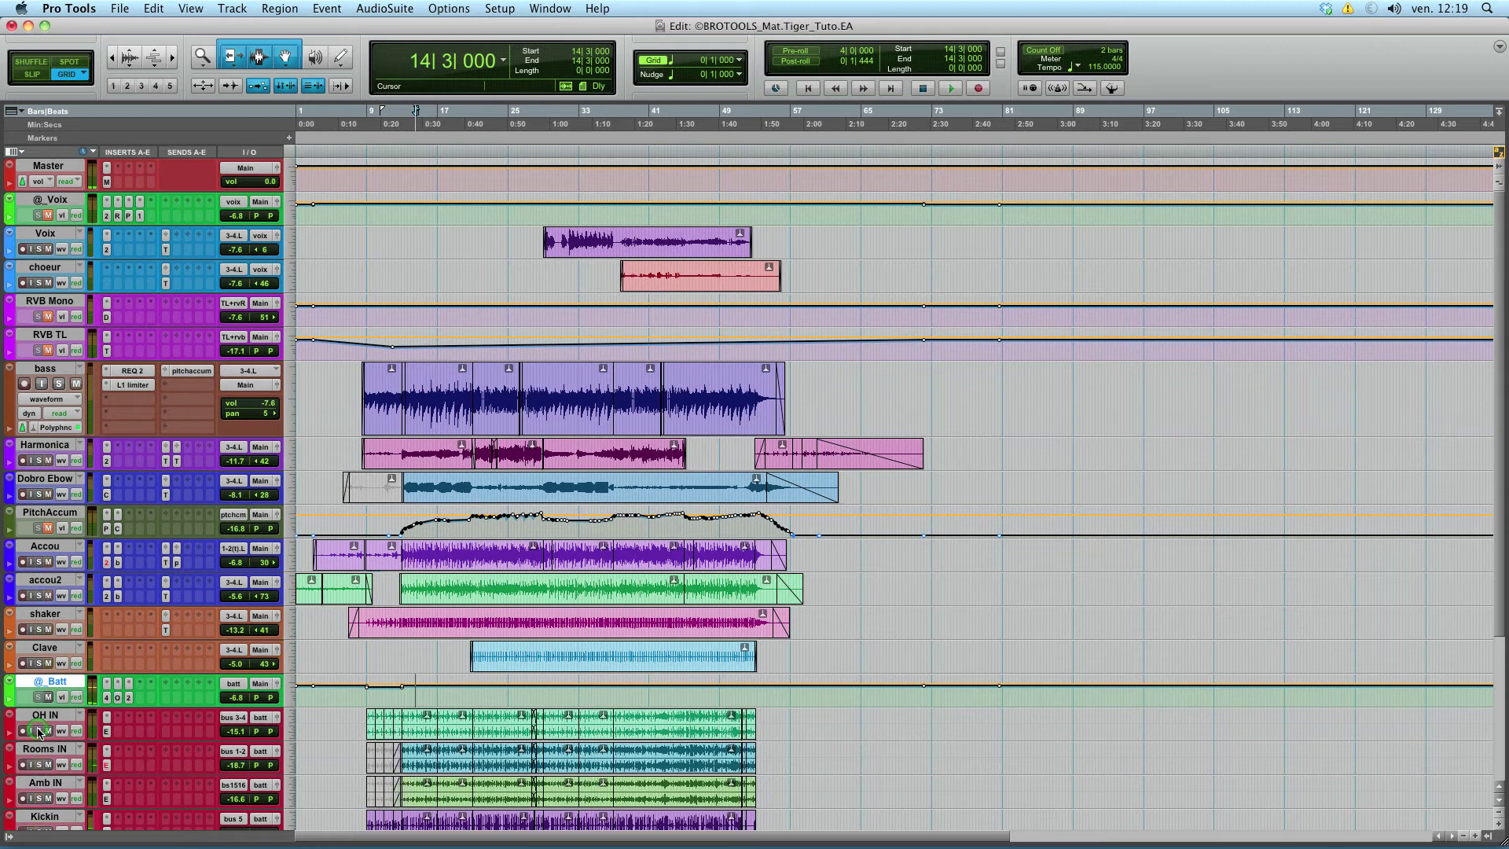
left_click(48, 528)
left_click(48, 216)
Set the session tempo to 95 BPM
left_click(1096, 68)
type("95")
key("Return")
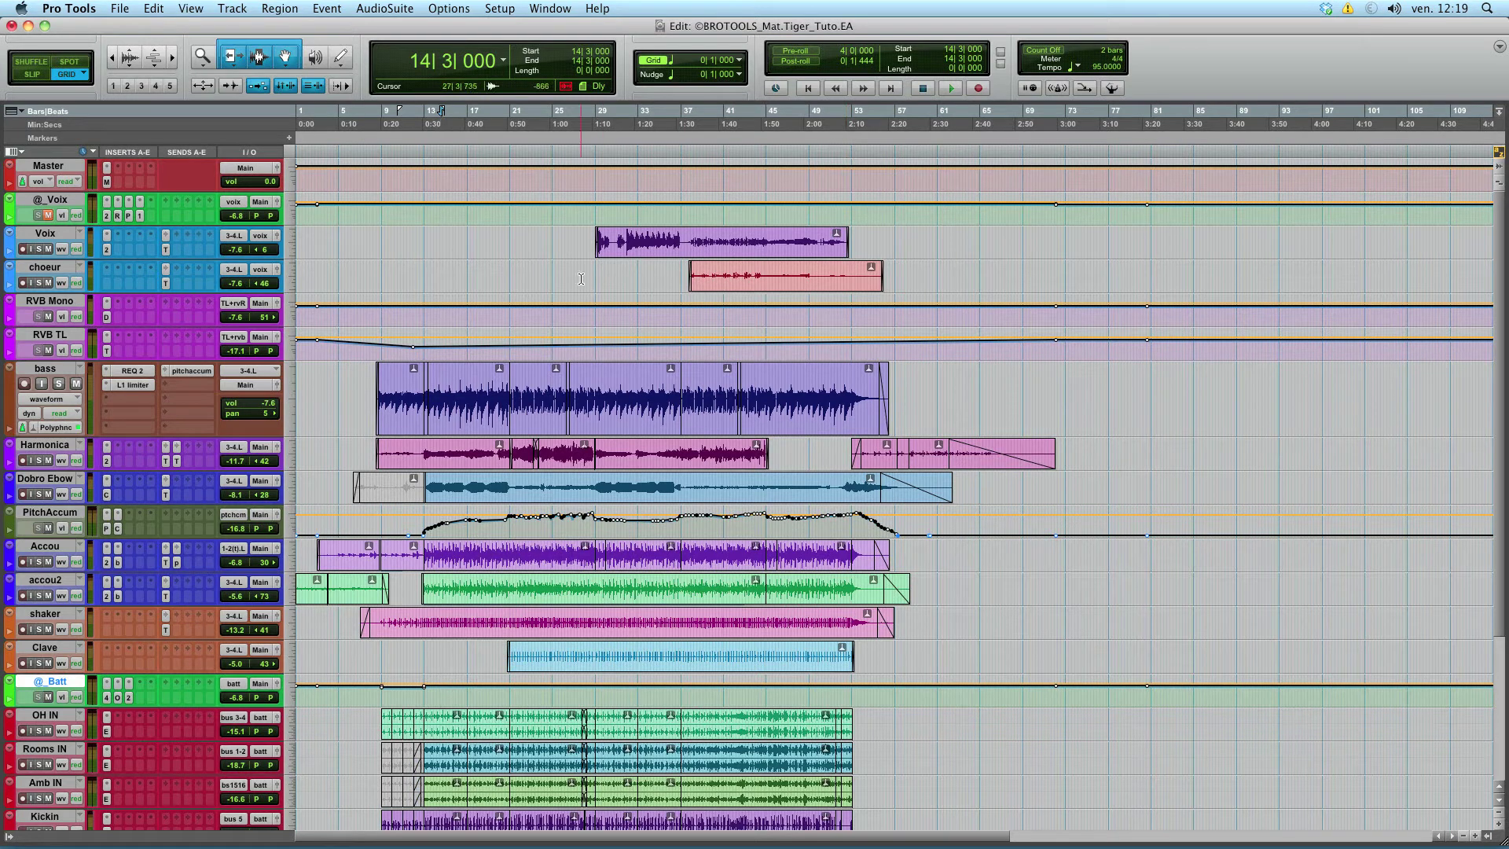
Listen to the full mix from bar 13|4 and again from bar 19|4
left_click(369, 373)
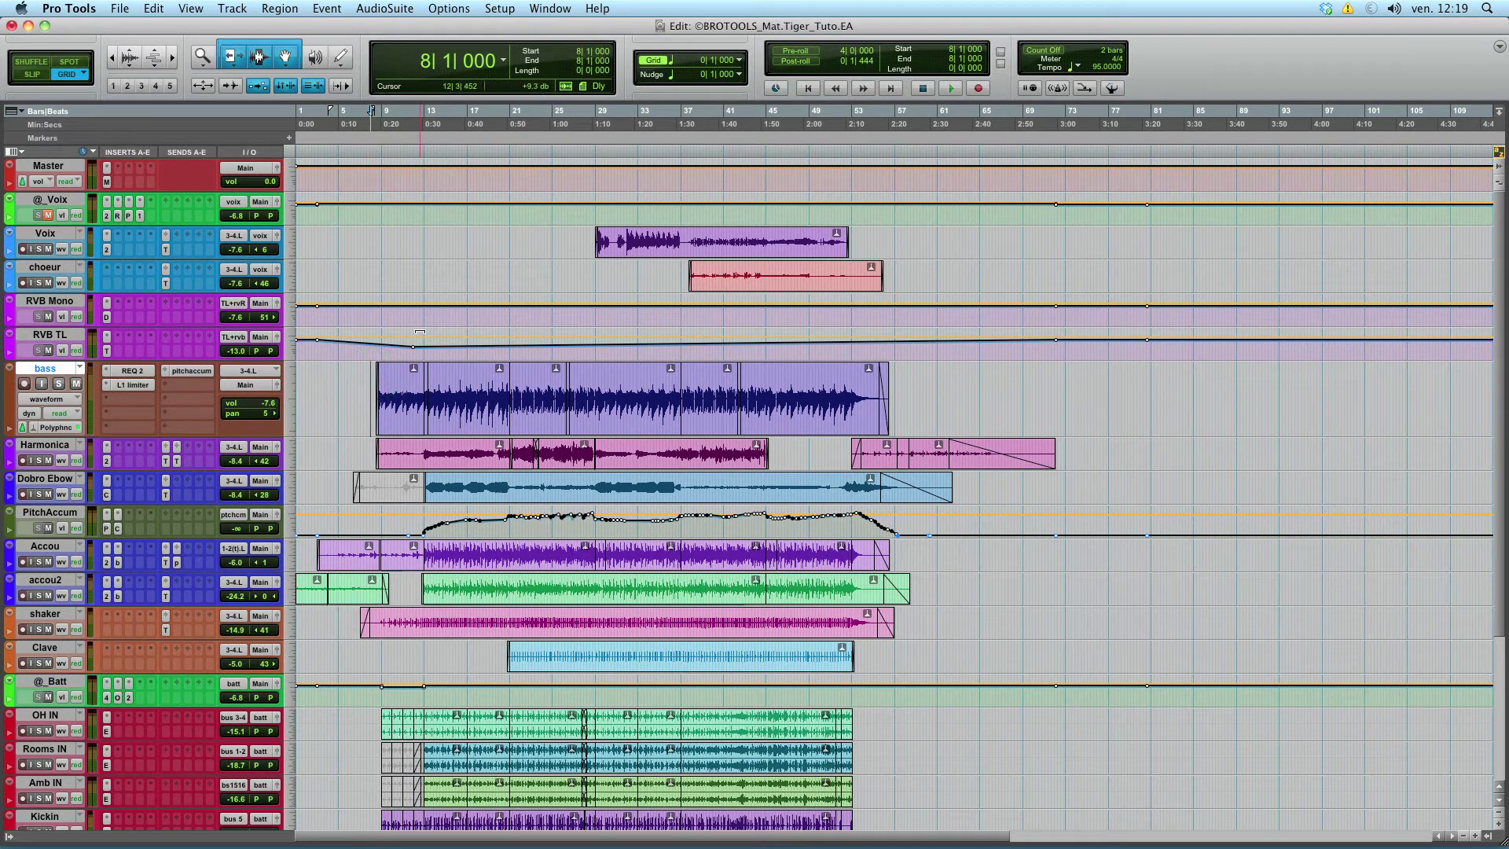
left_click(434, 344)
key("space")
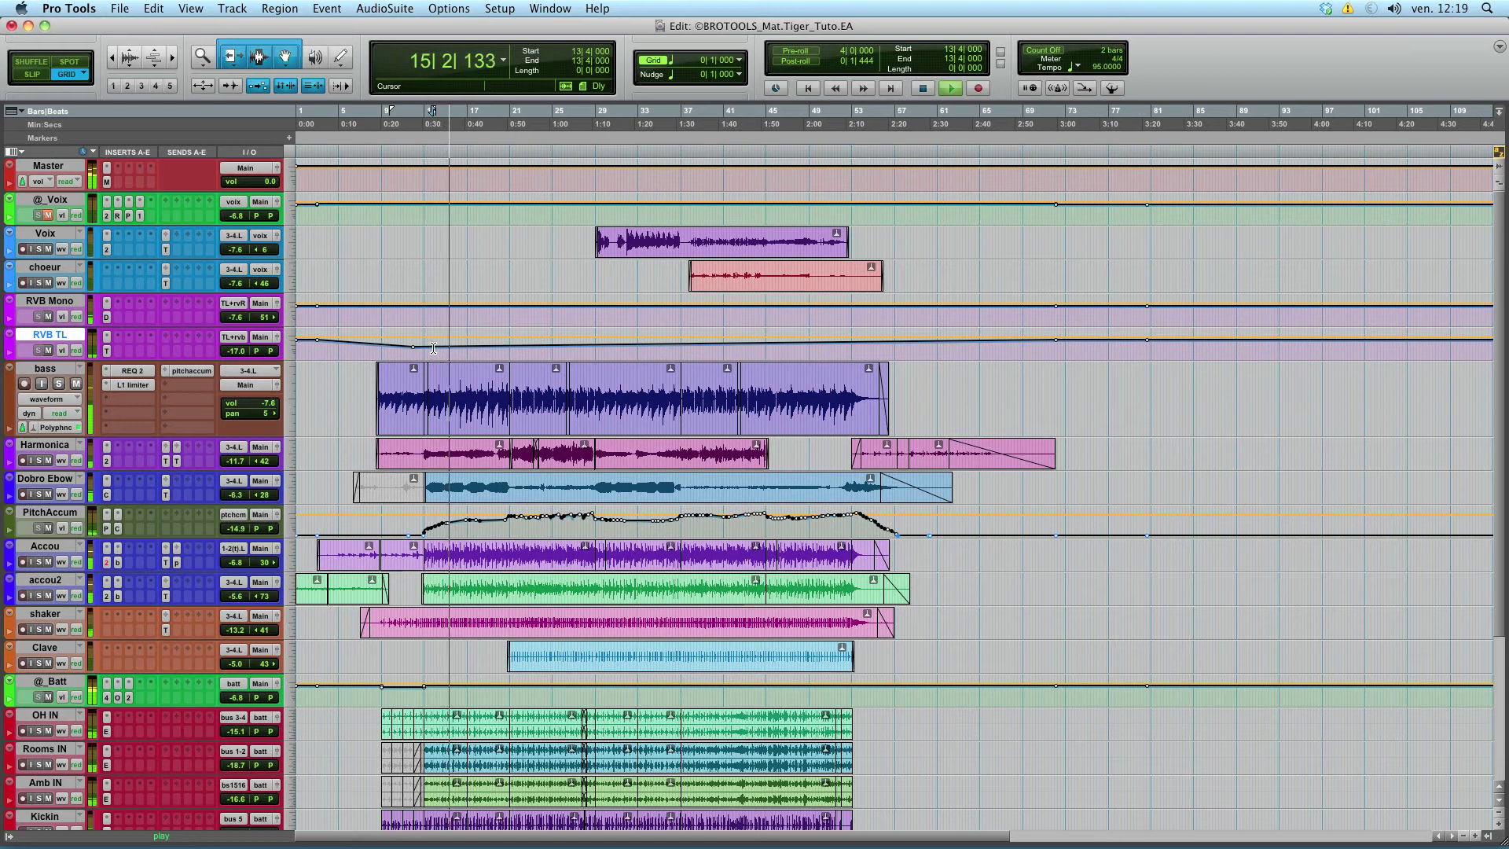
left_click(495, 352)
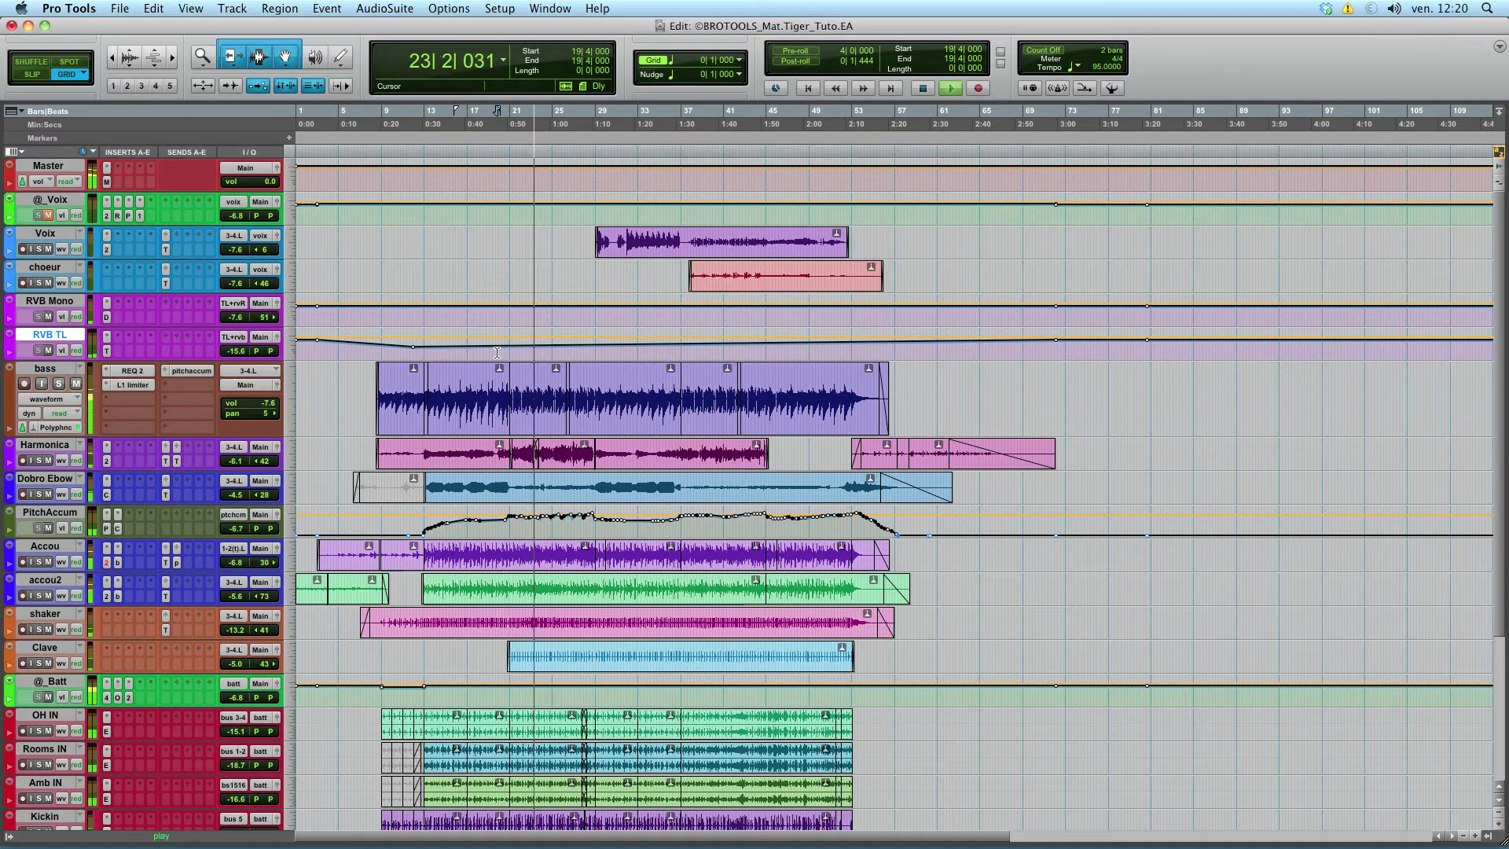
key("space")
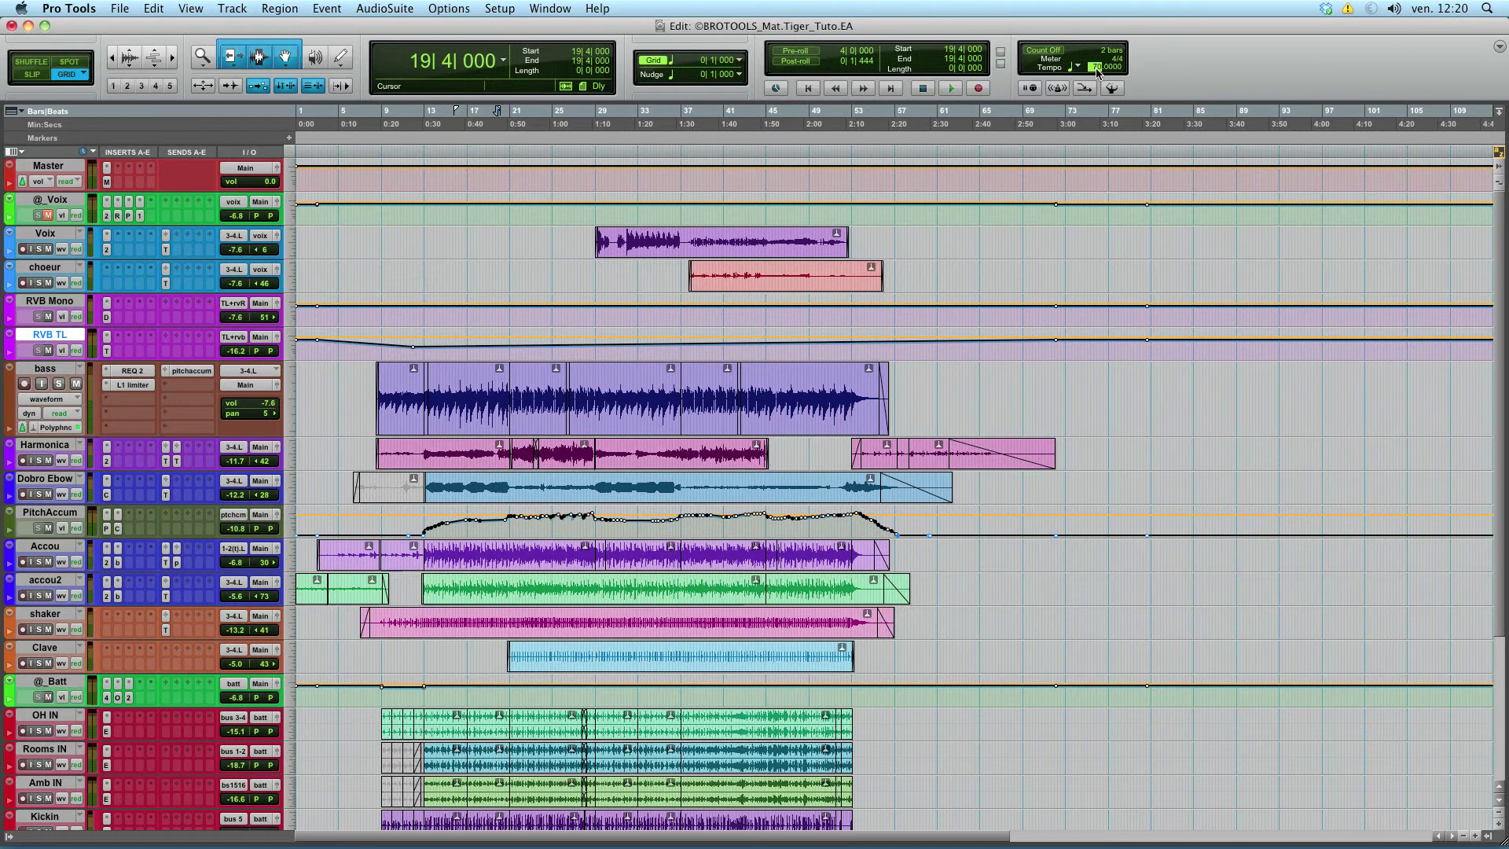
Set the session tempo to 70 BPM and listen to the mix from bars 14 and 20
key("Return")
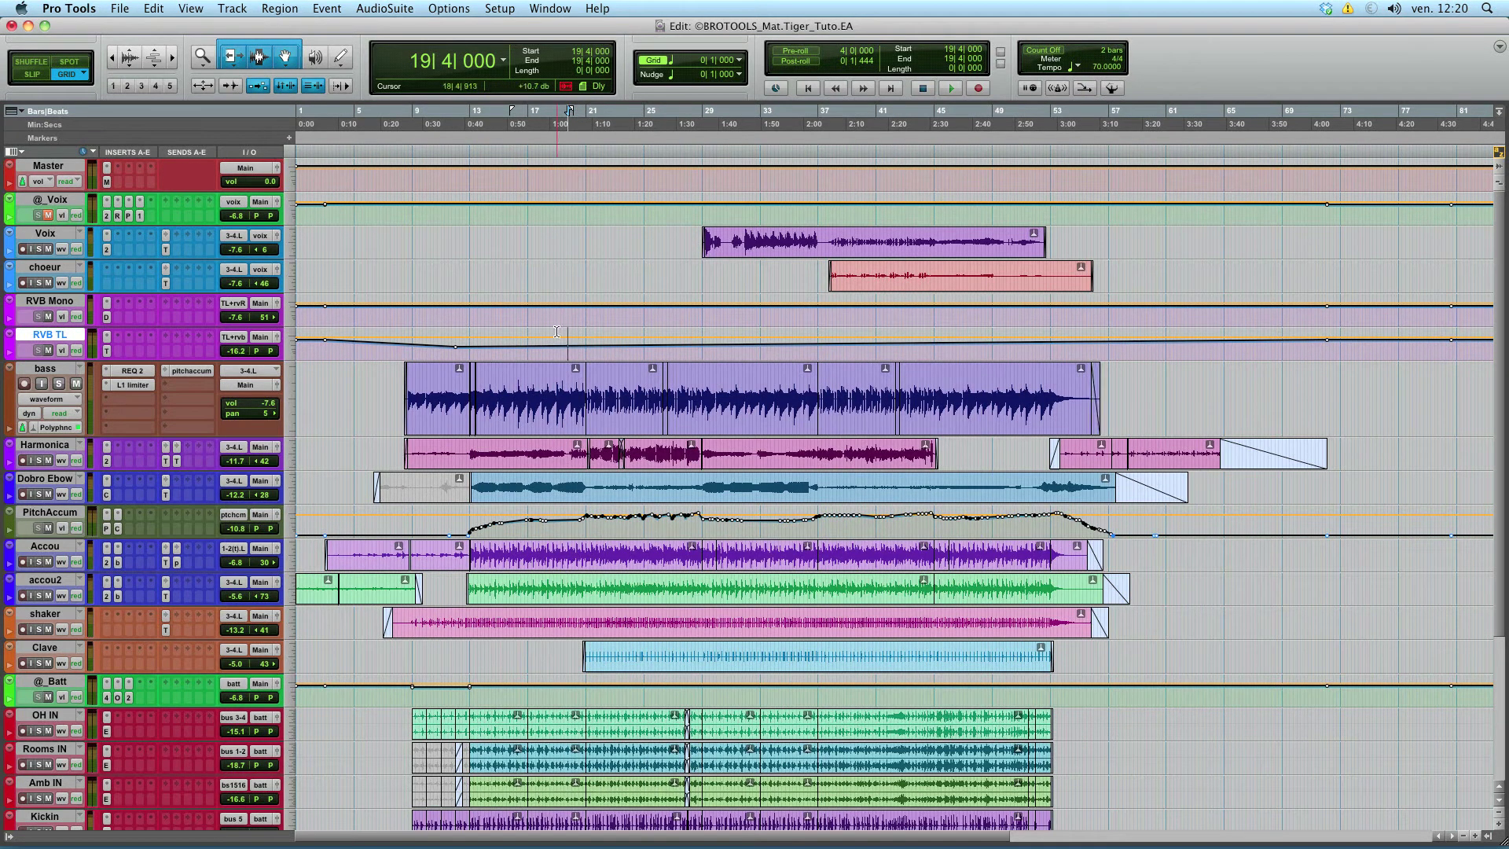
left_click(481, 347)
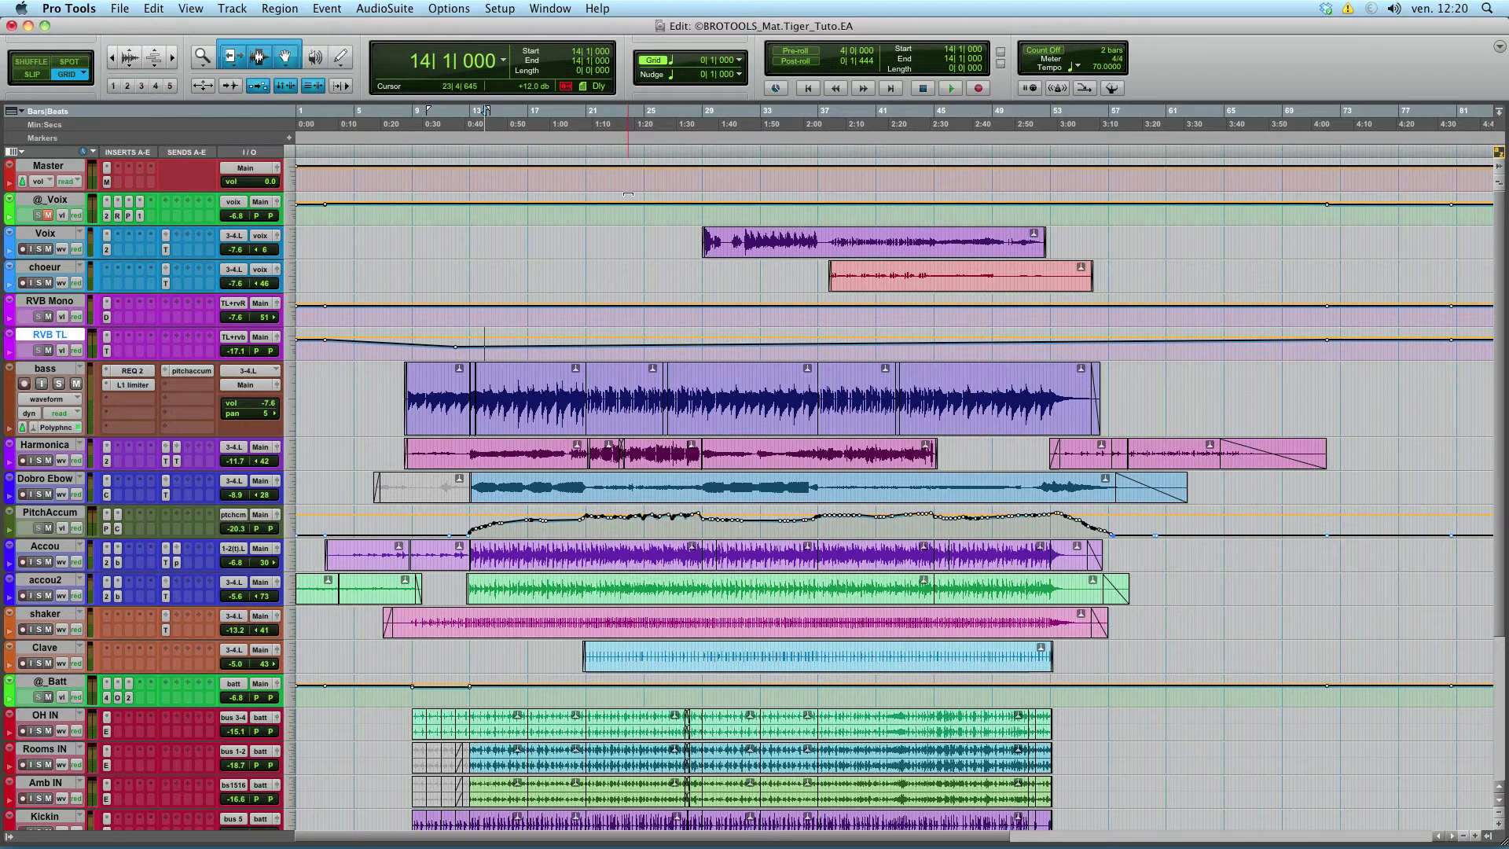
key("space")
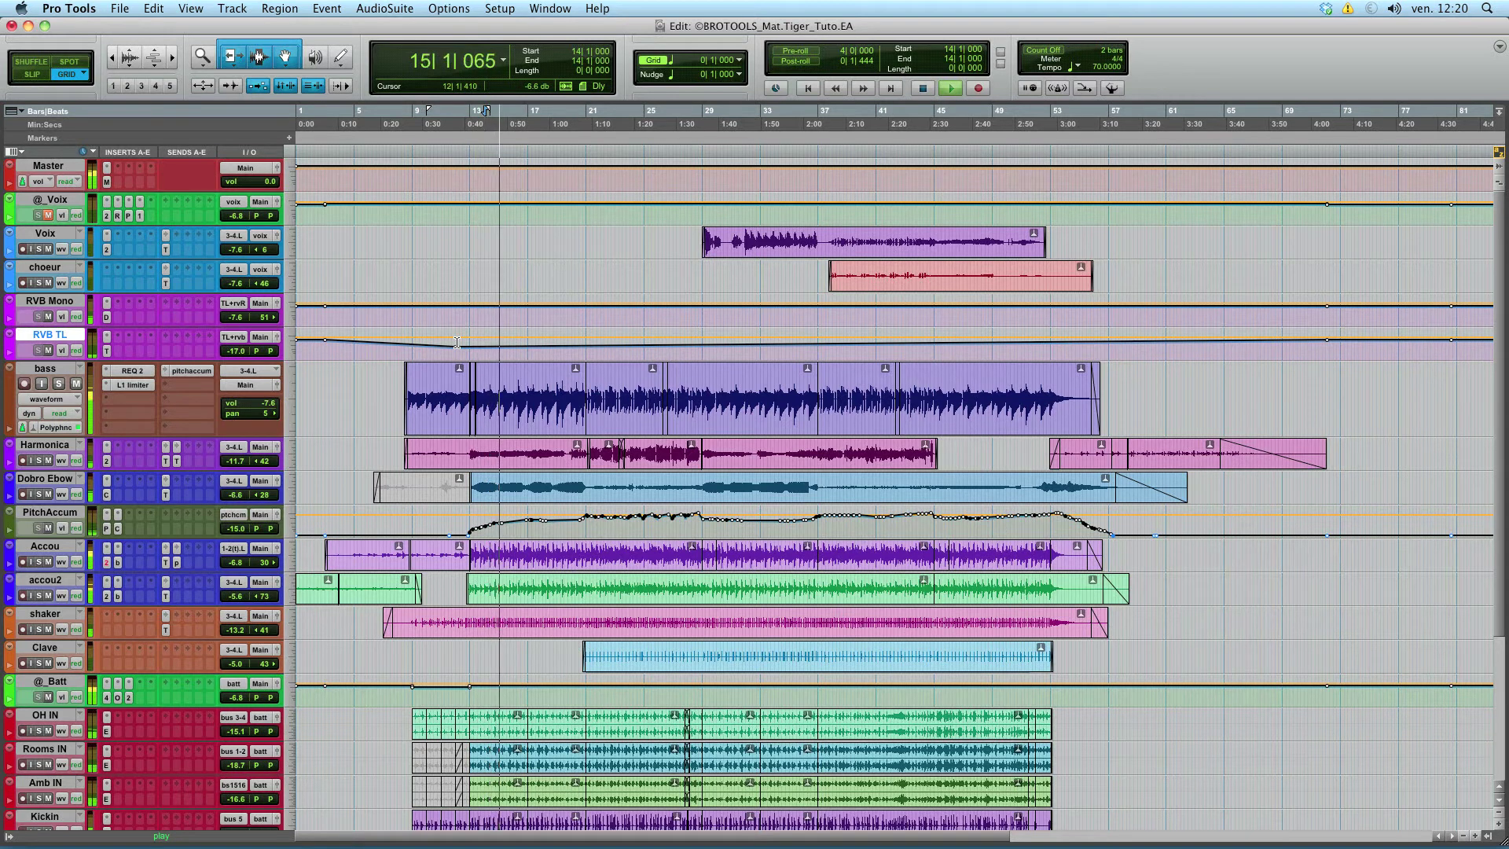
left_click(573, 346)
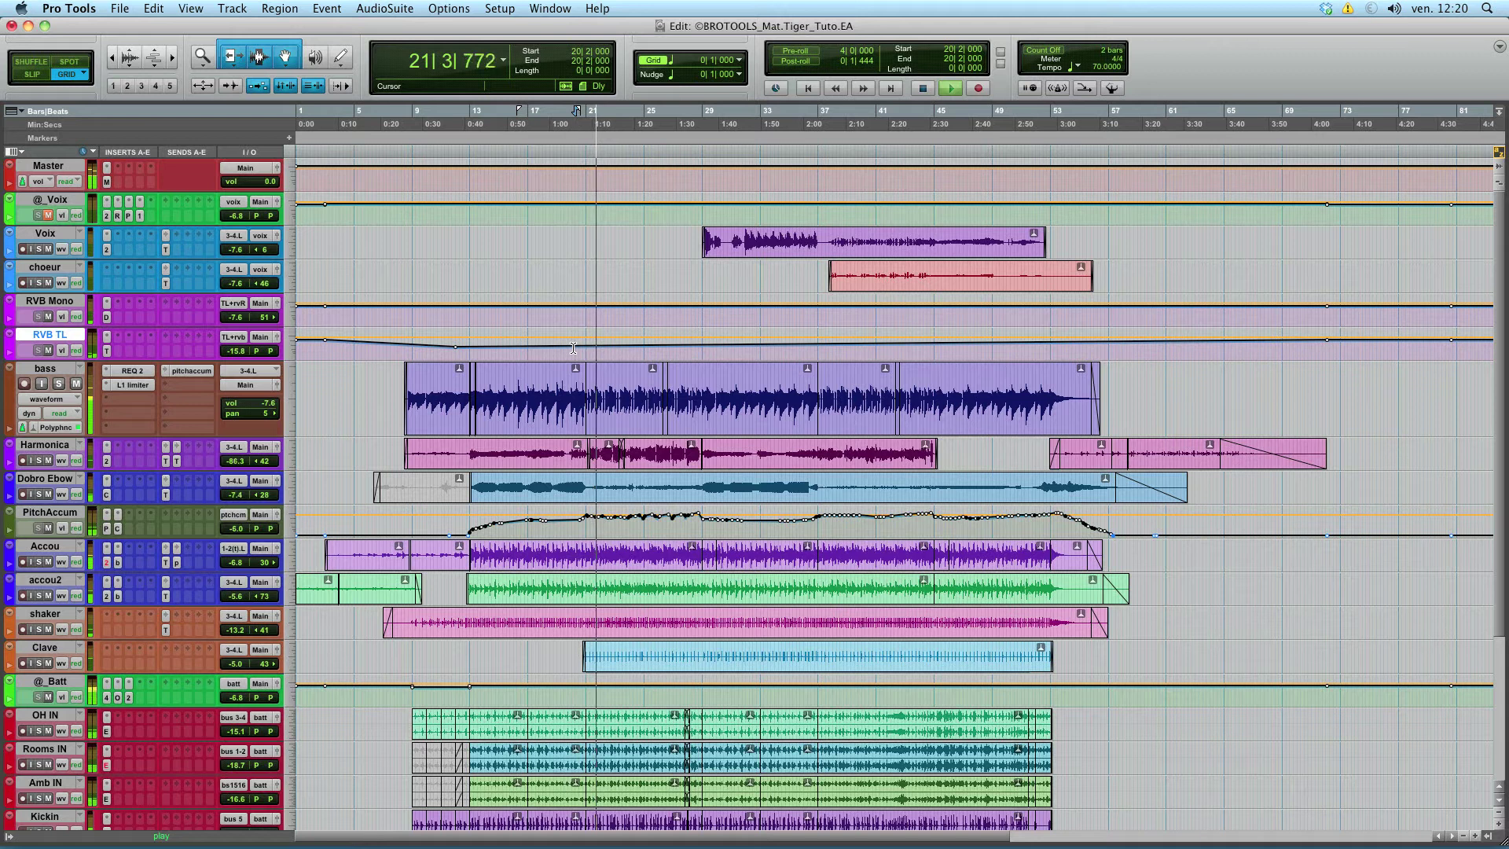
key("space")
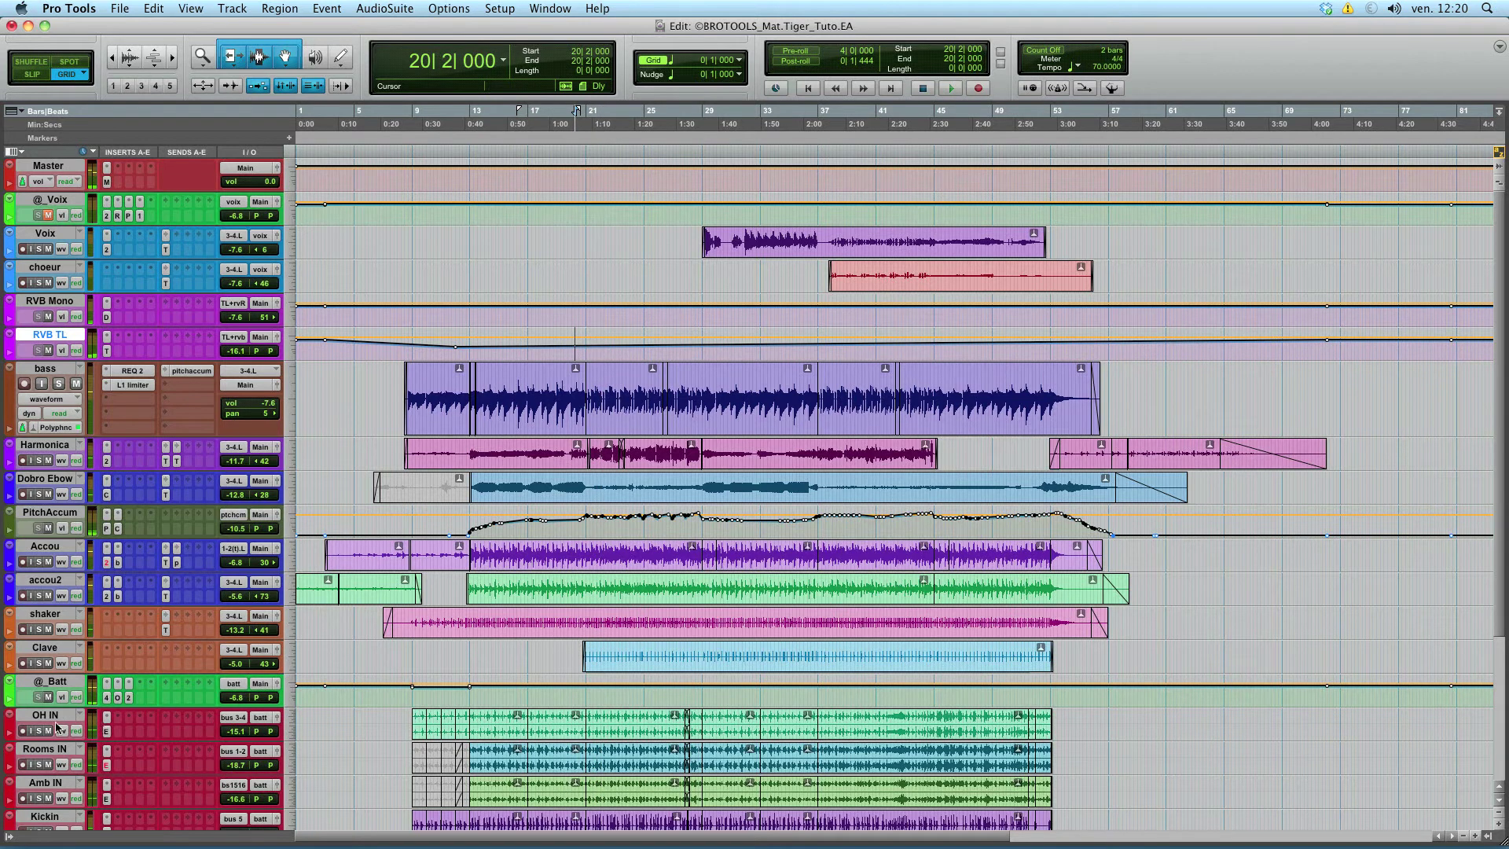
Solo the drum tracks from OH IN to Toms IN, play them from bar 15|2, and mute the RVB TL and RVB Mono tracks
left_click_drag(381, 715, 378, 846)
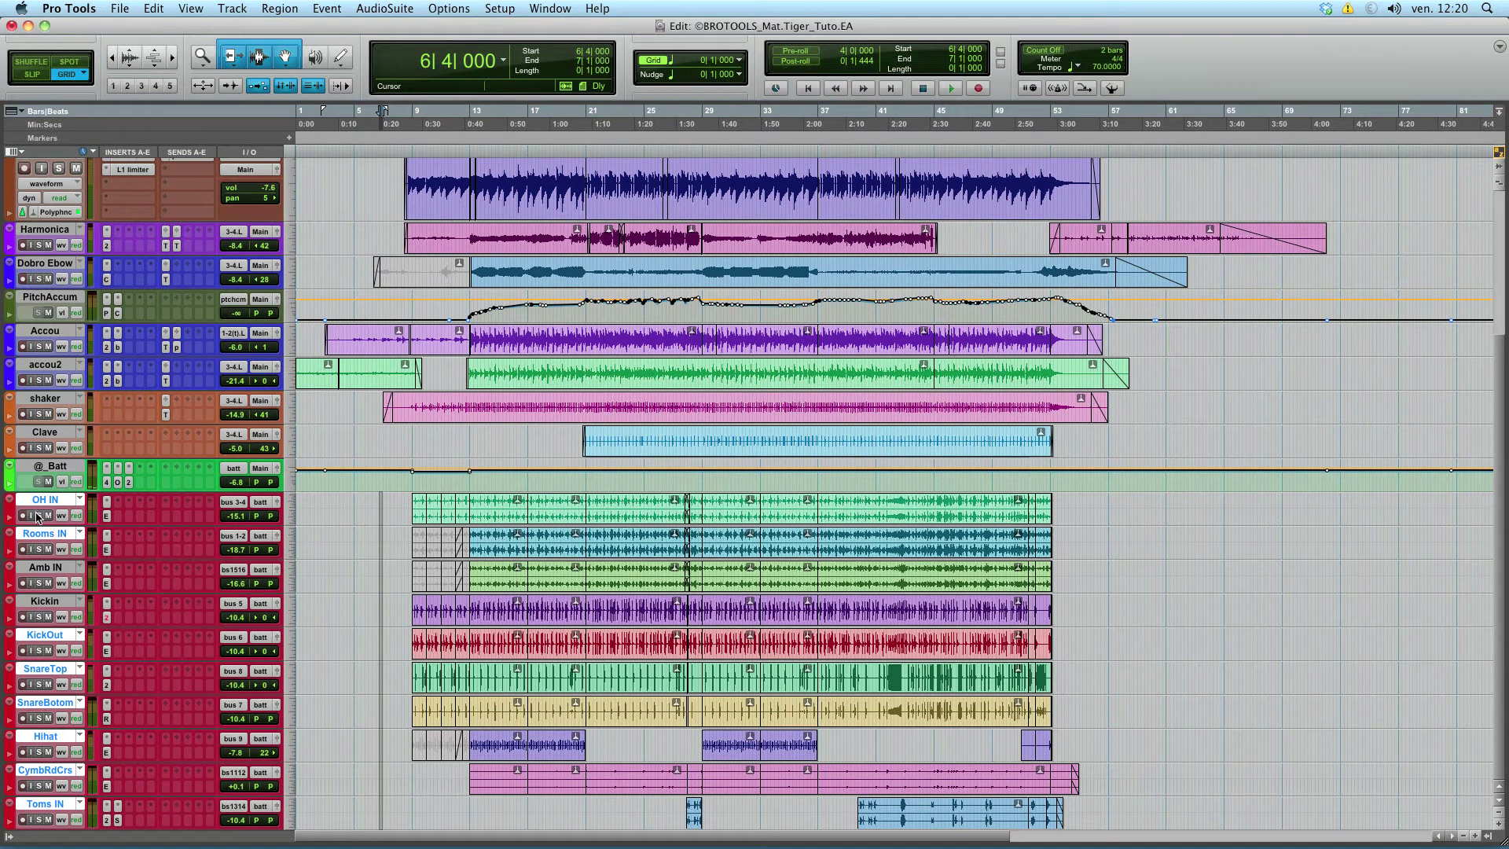
left_click(503, 480)
key("space")
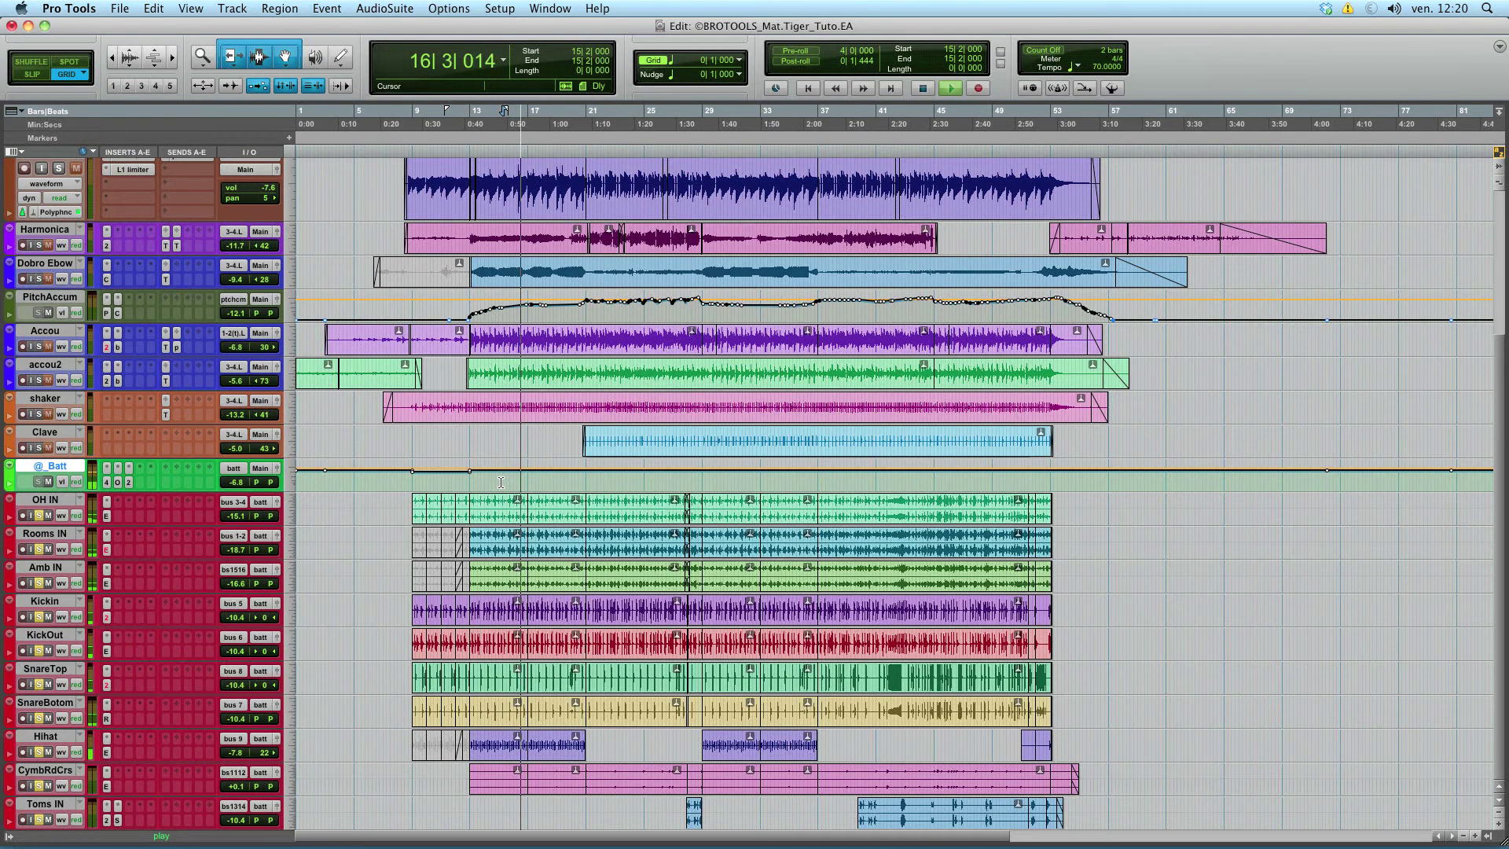
scroll(500, 482, "up", 6)
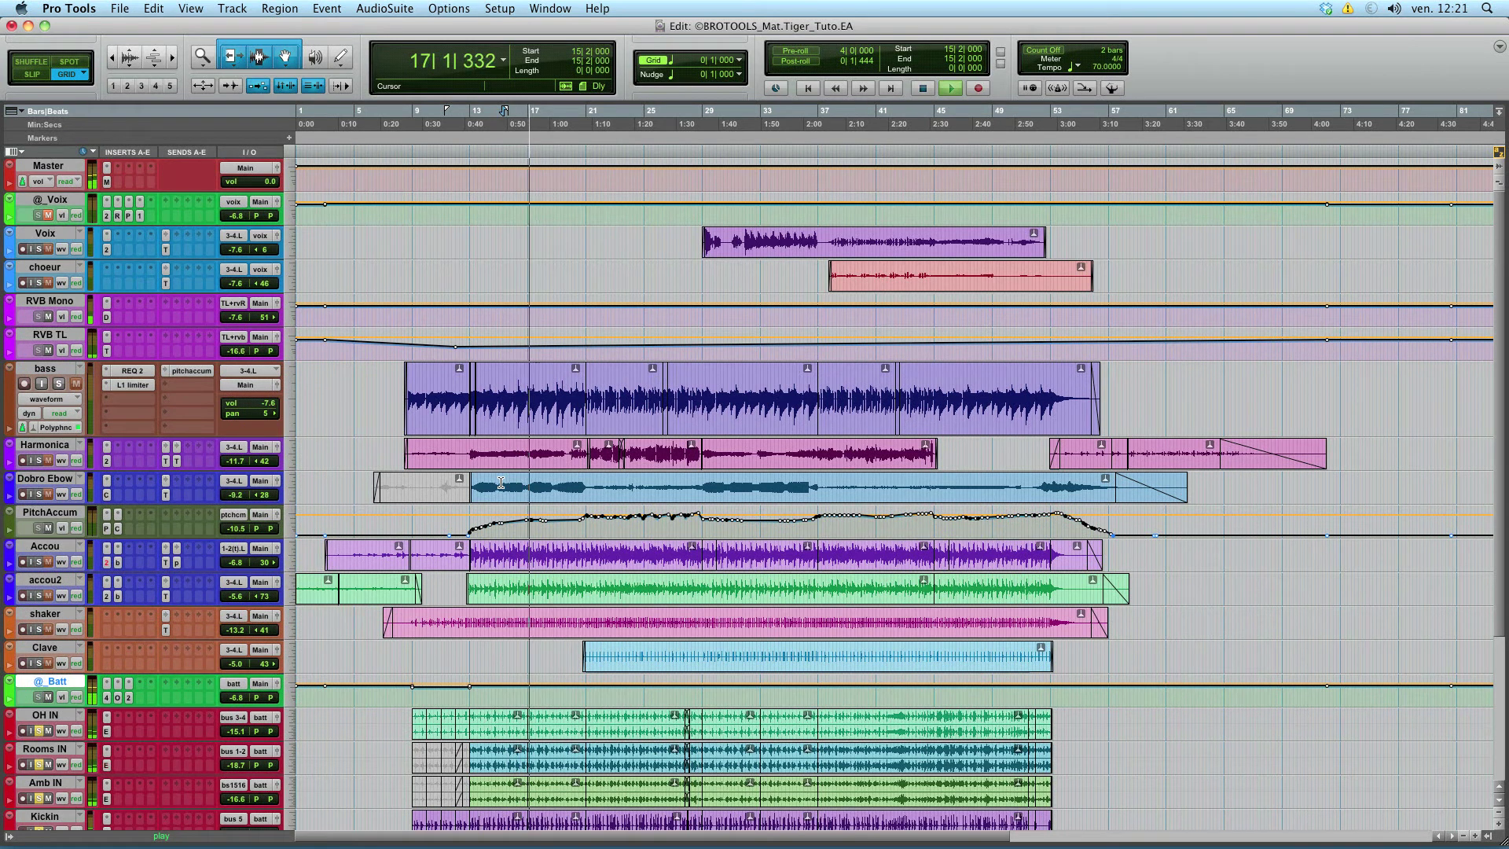
left_click(47, 351)
left_click(48, 318)
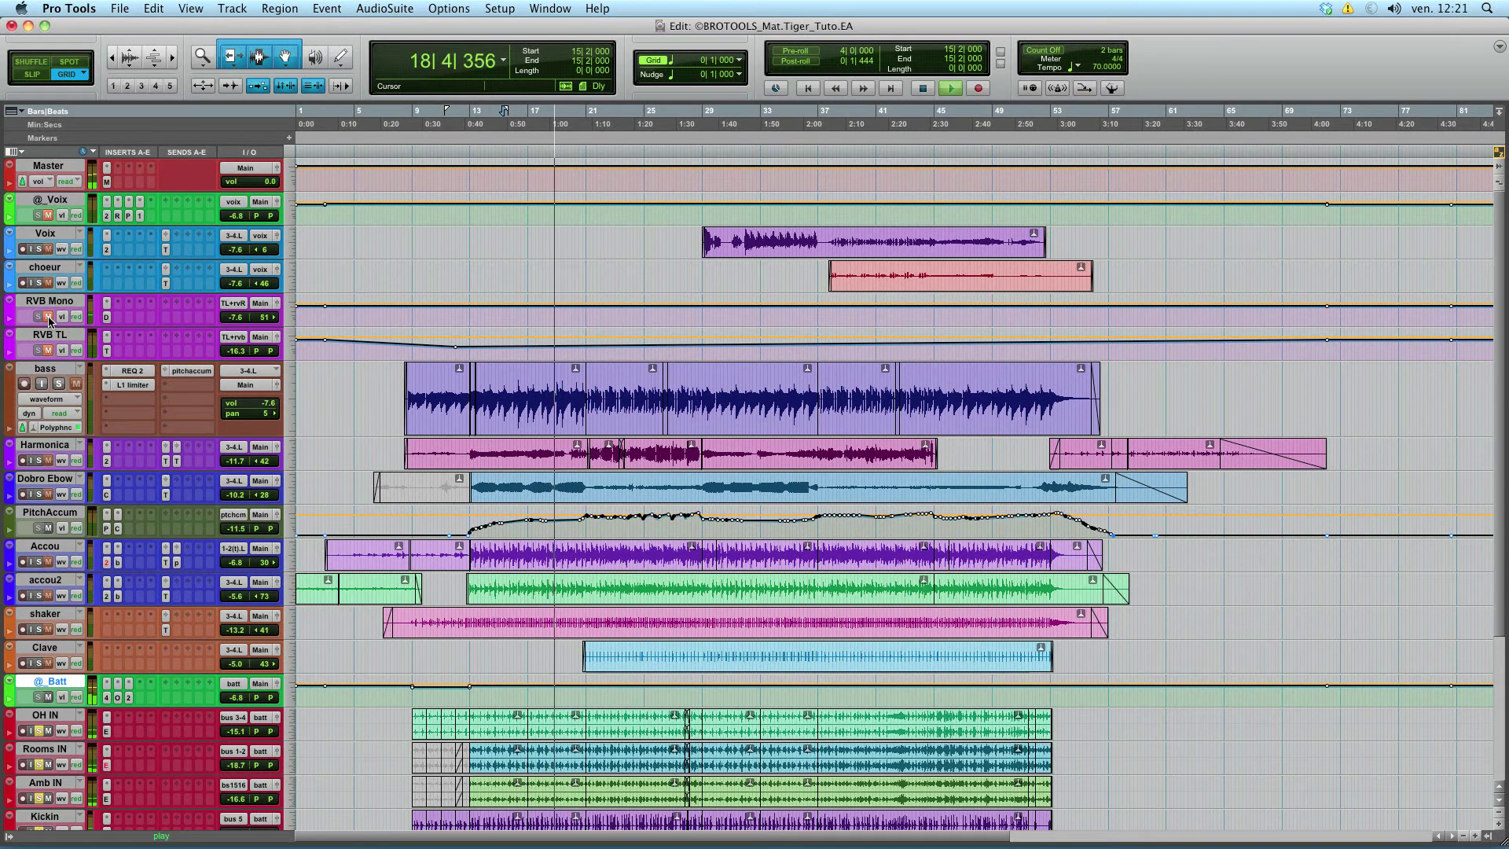
key("space")
Solo the bass track, play it from bar 16, and mute the PitchAccum track
left_click(513, 388)
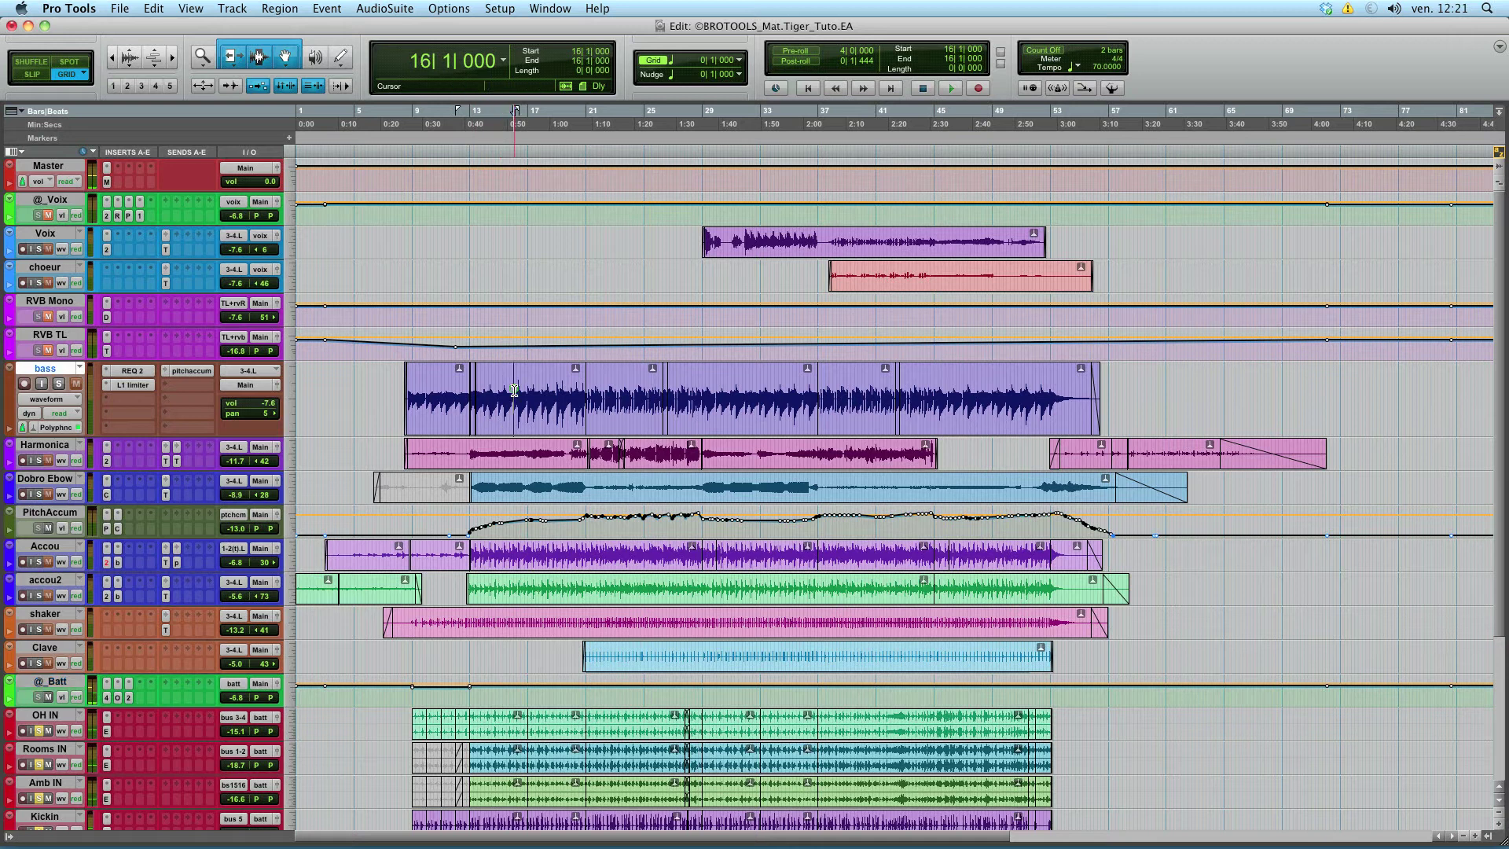
left_click(59, 384)
key("space")
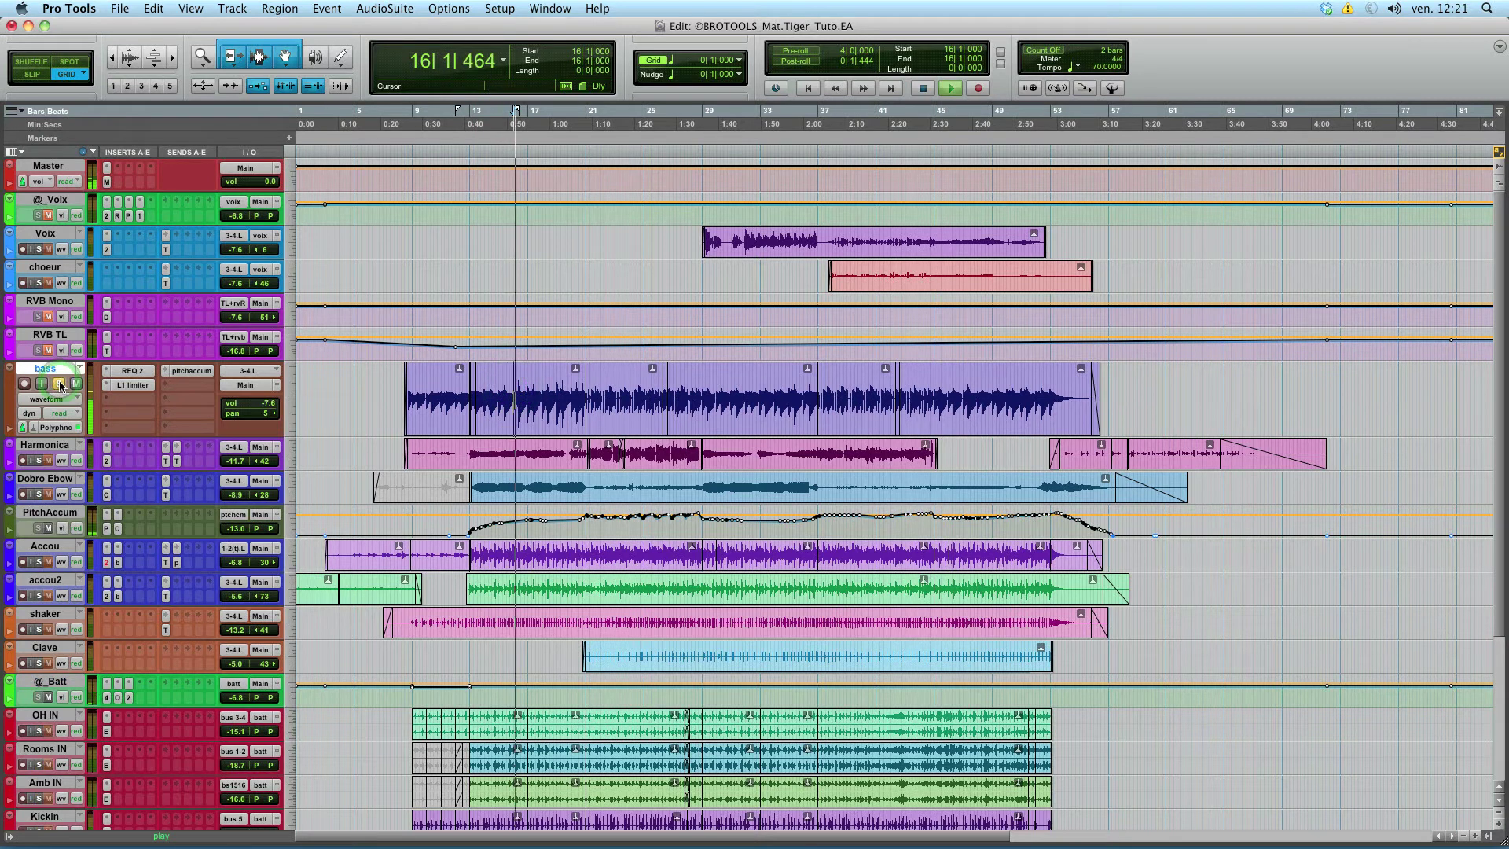
left_click(48, 528)
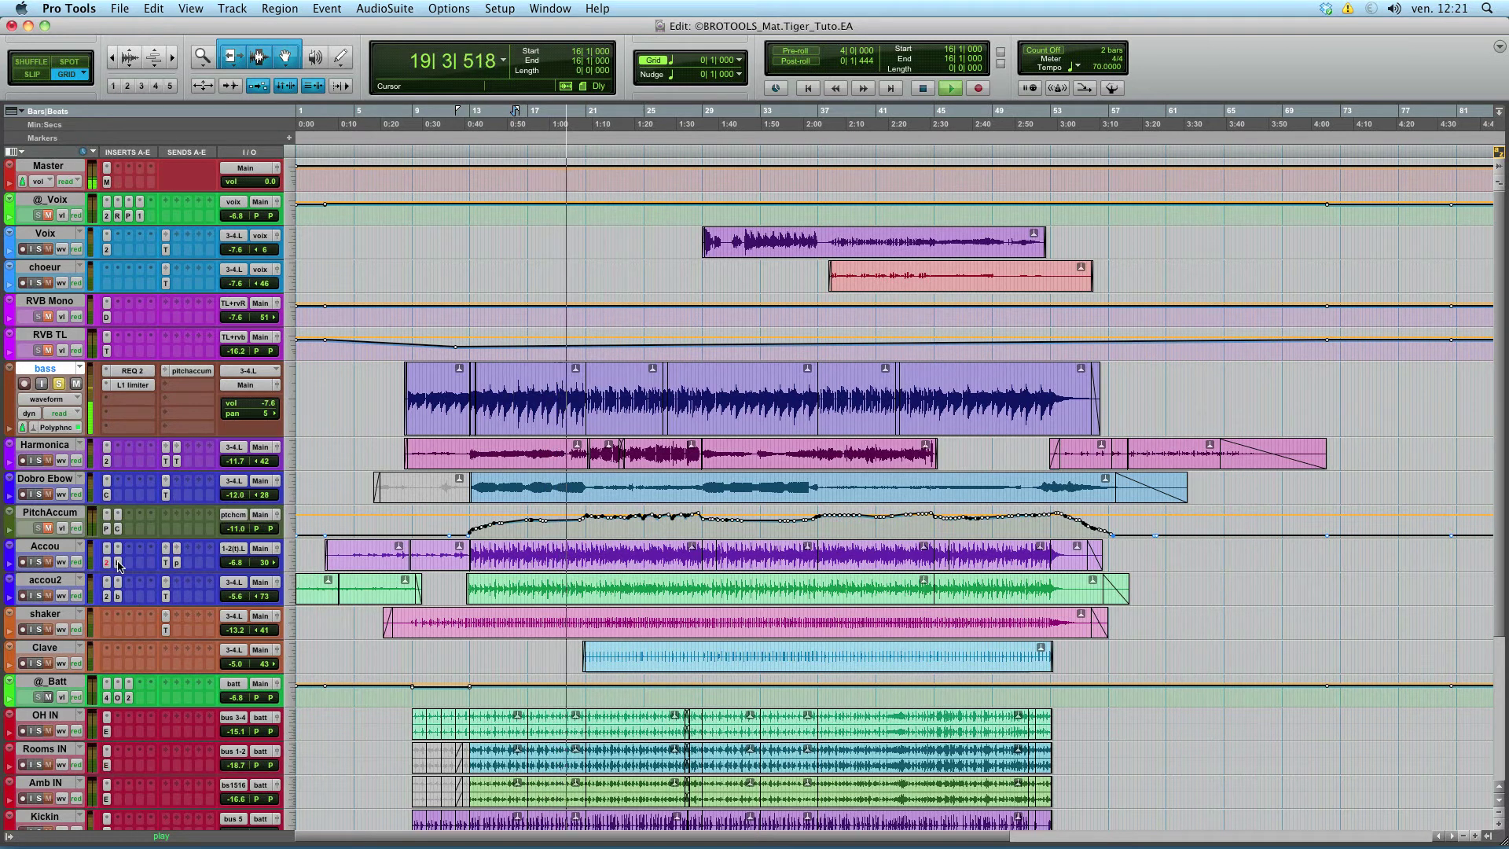
key("space")
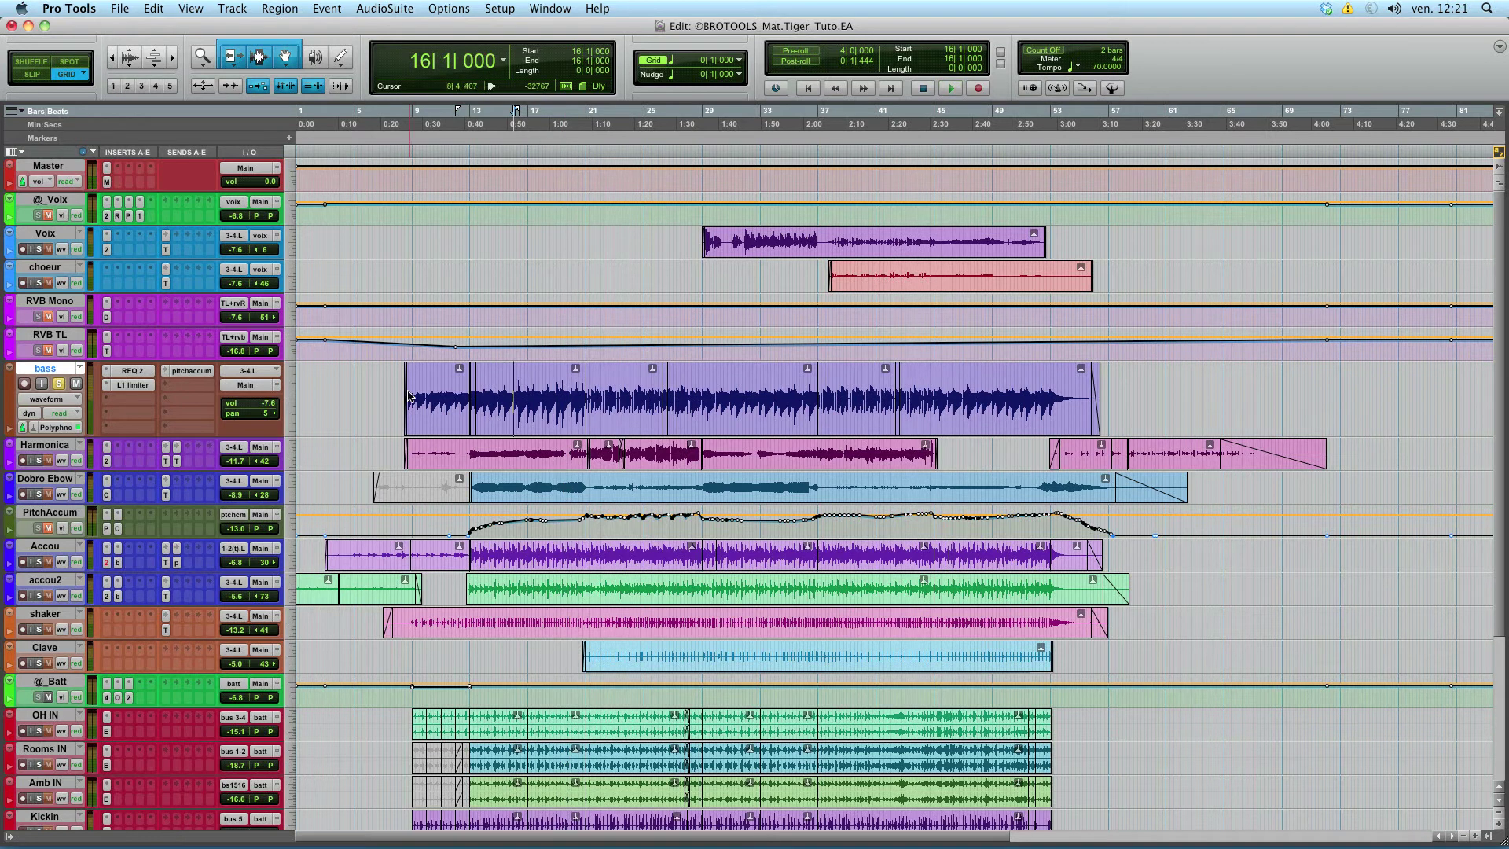
Set the session tempo to 105 BPM
left_click(1099, 68)
type("105")
key("Return")
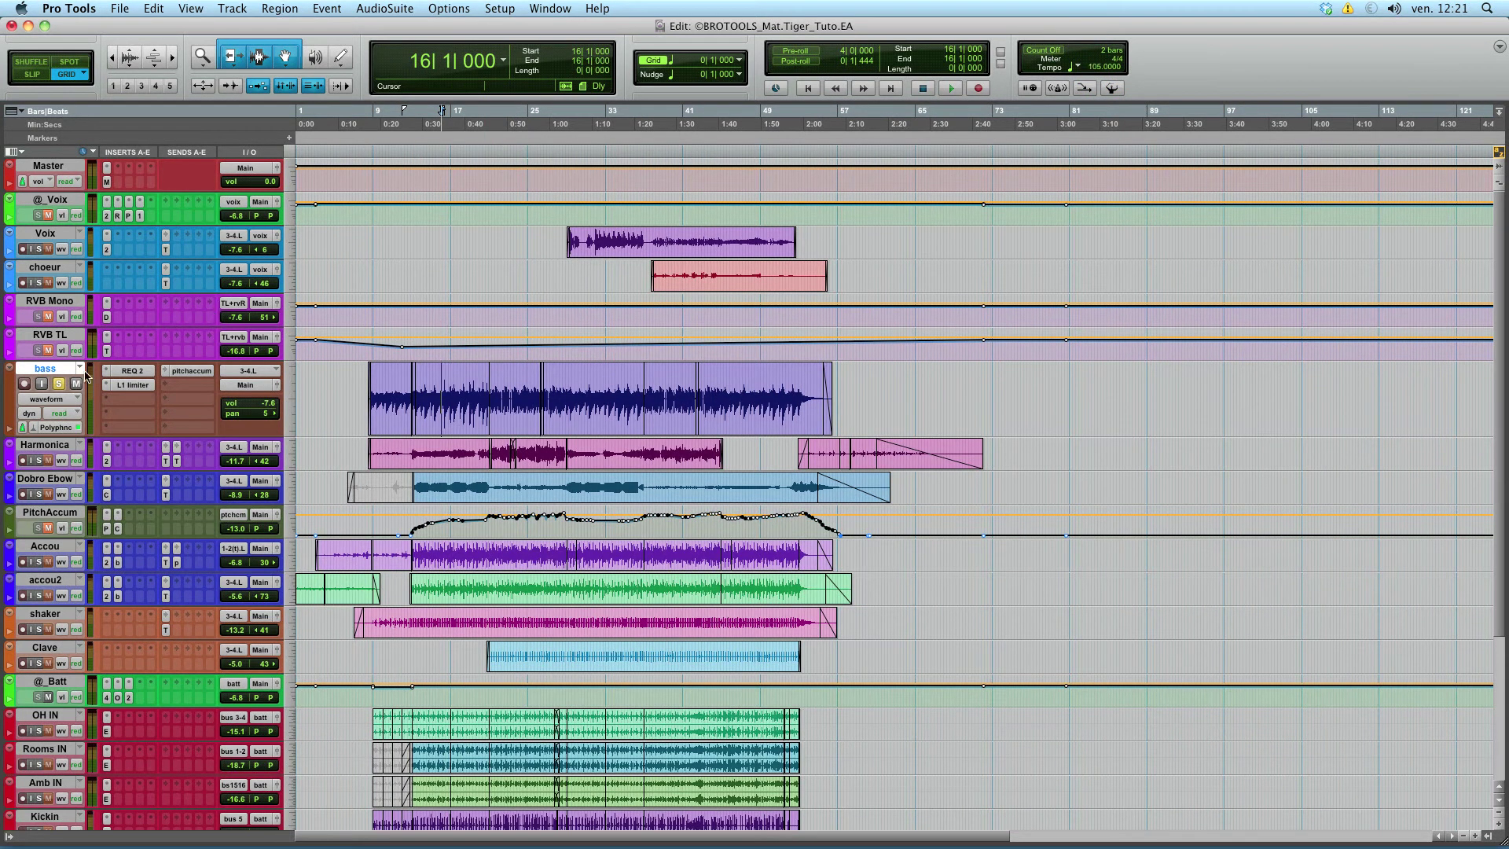
Unsolo the bass, unmute the PitchAccum, RVB Mono and RVB TL tracks, and listen to the mix from bar 16|4
left_click(59, 384)
left_click(48, 526)
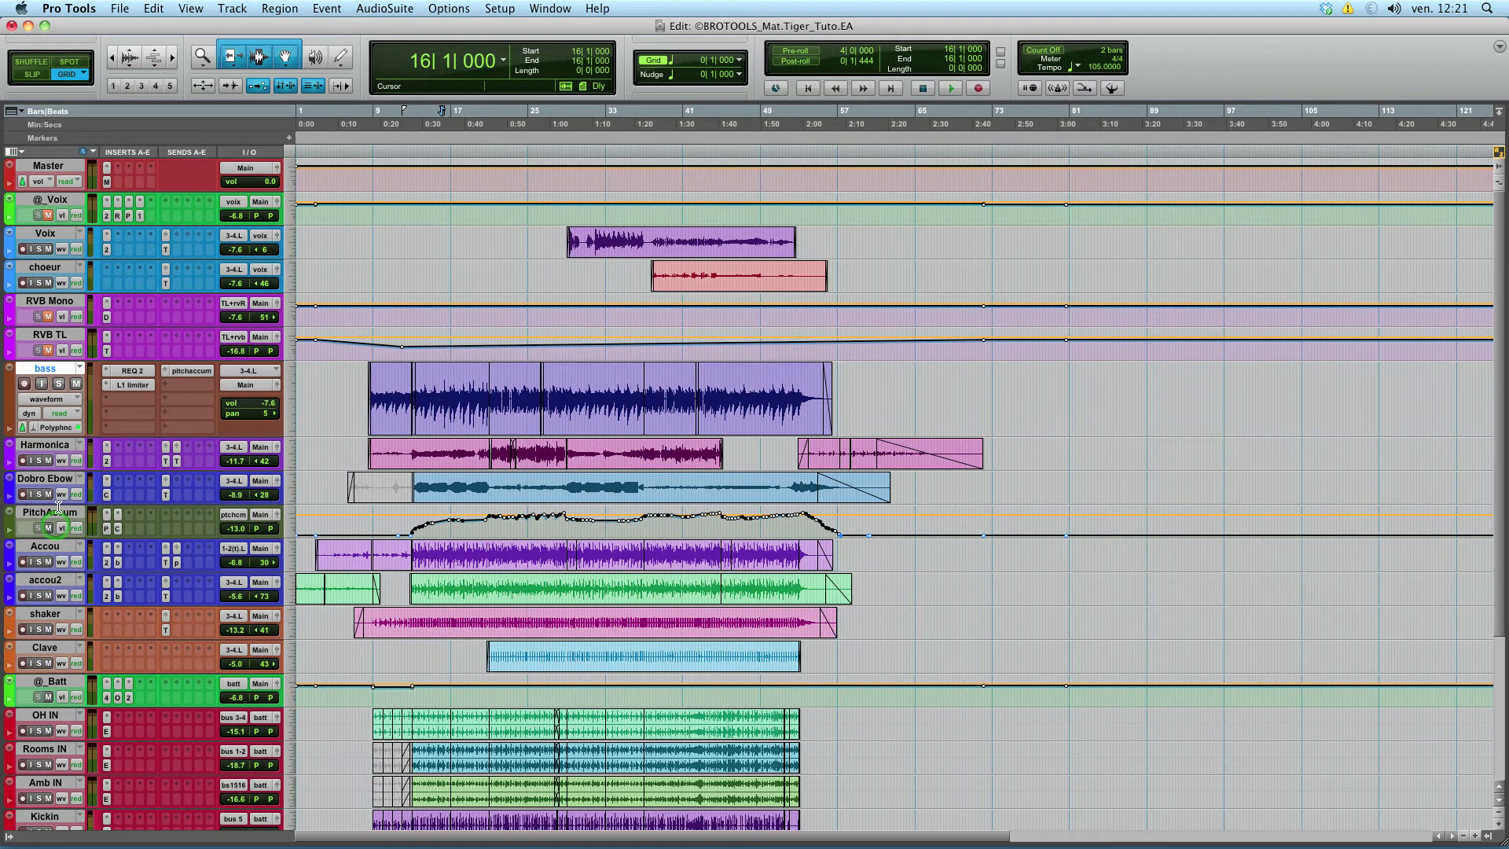
left_click(444, 351)
key("space")
left_click_drag(51, 316, 50, 348)
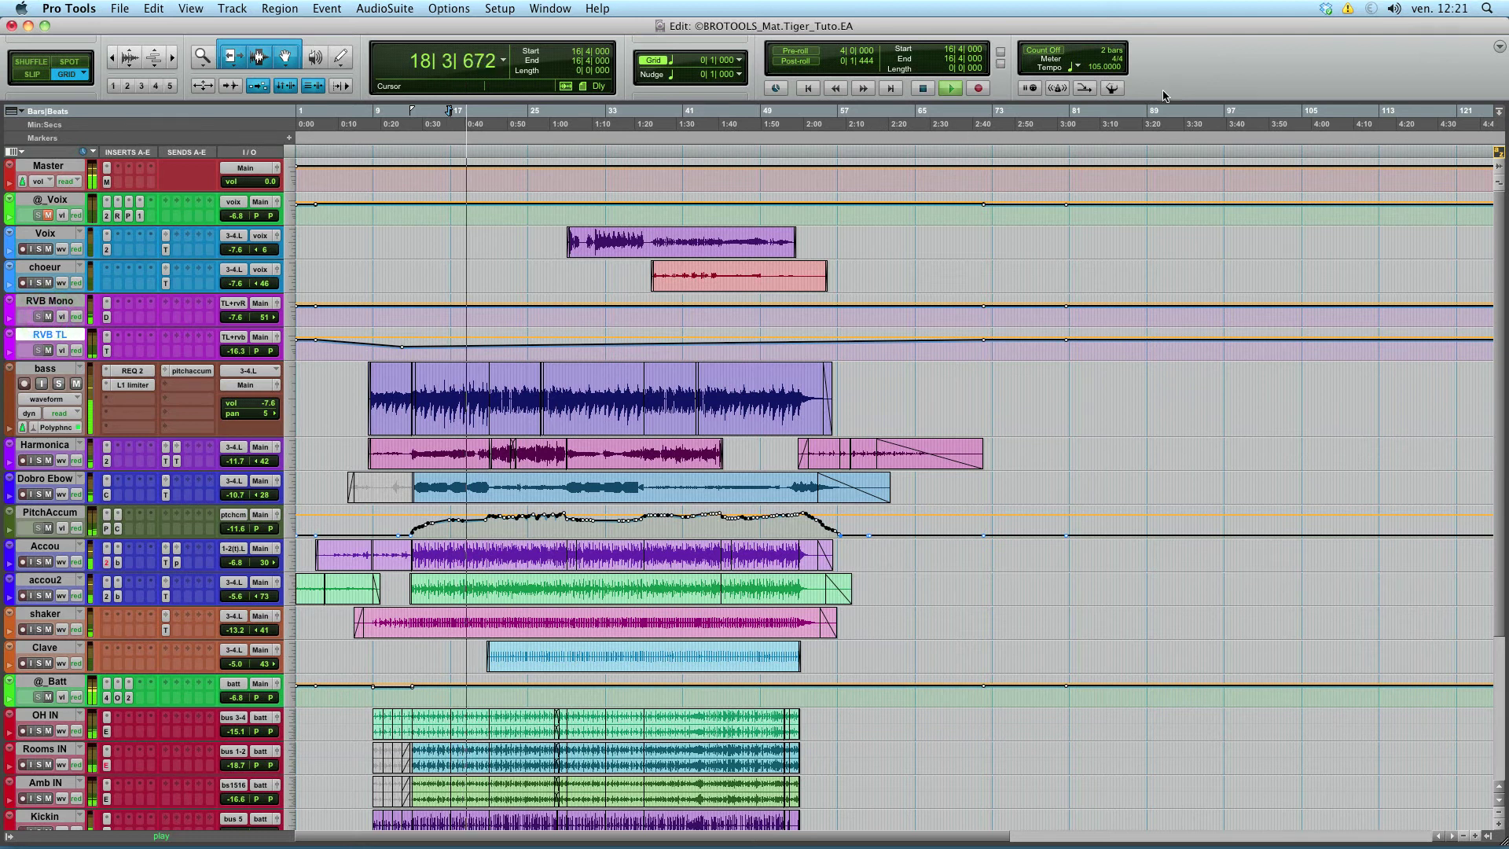
key("space")
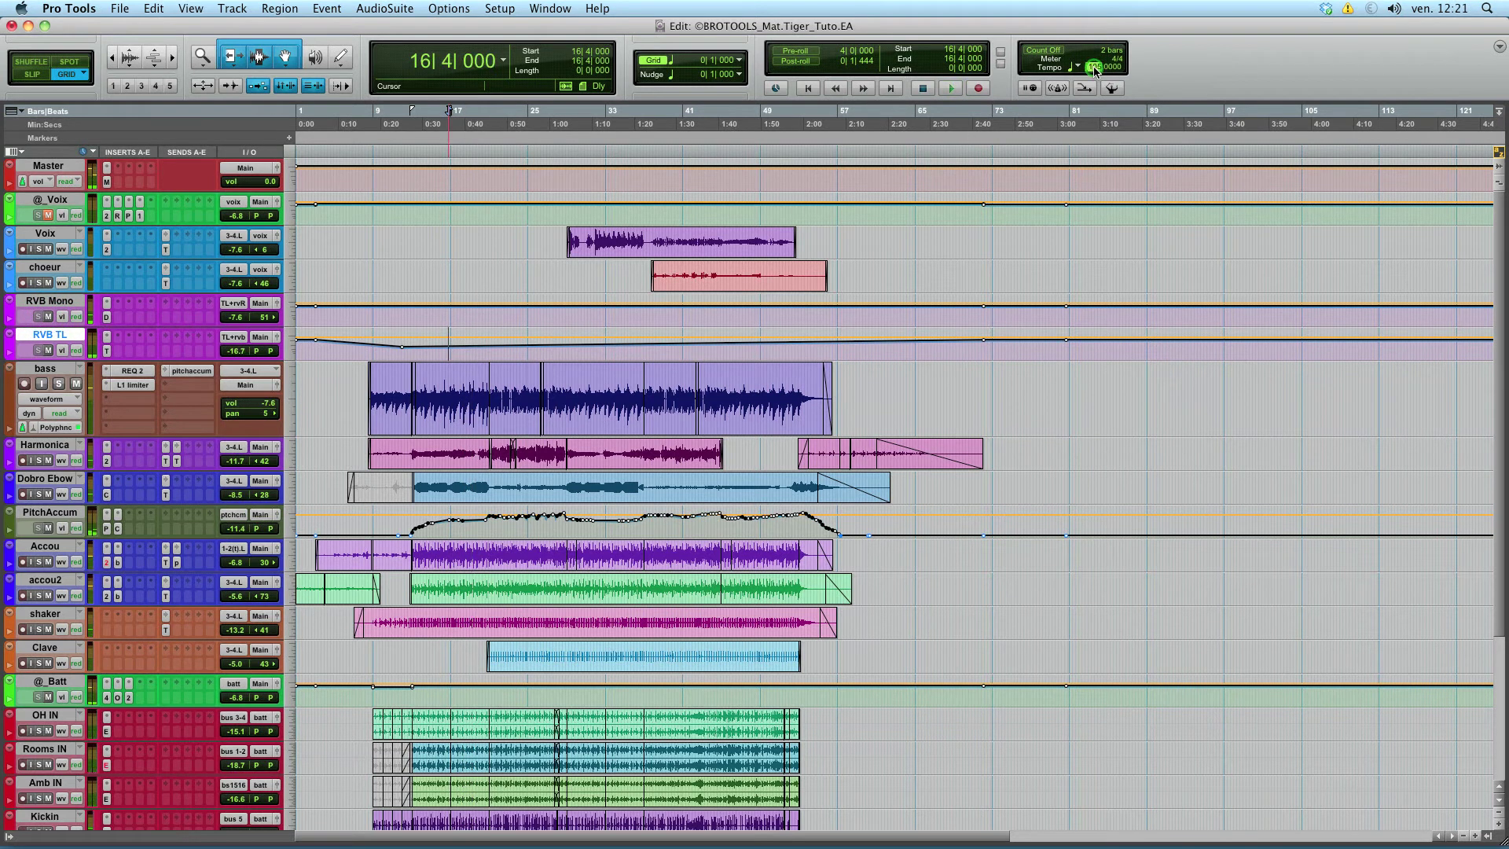
Set the session tempo to 110 BPM and listen to the mix from bar 16|4
type("110")
key("Return")
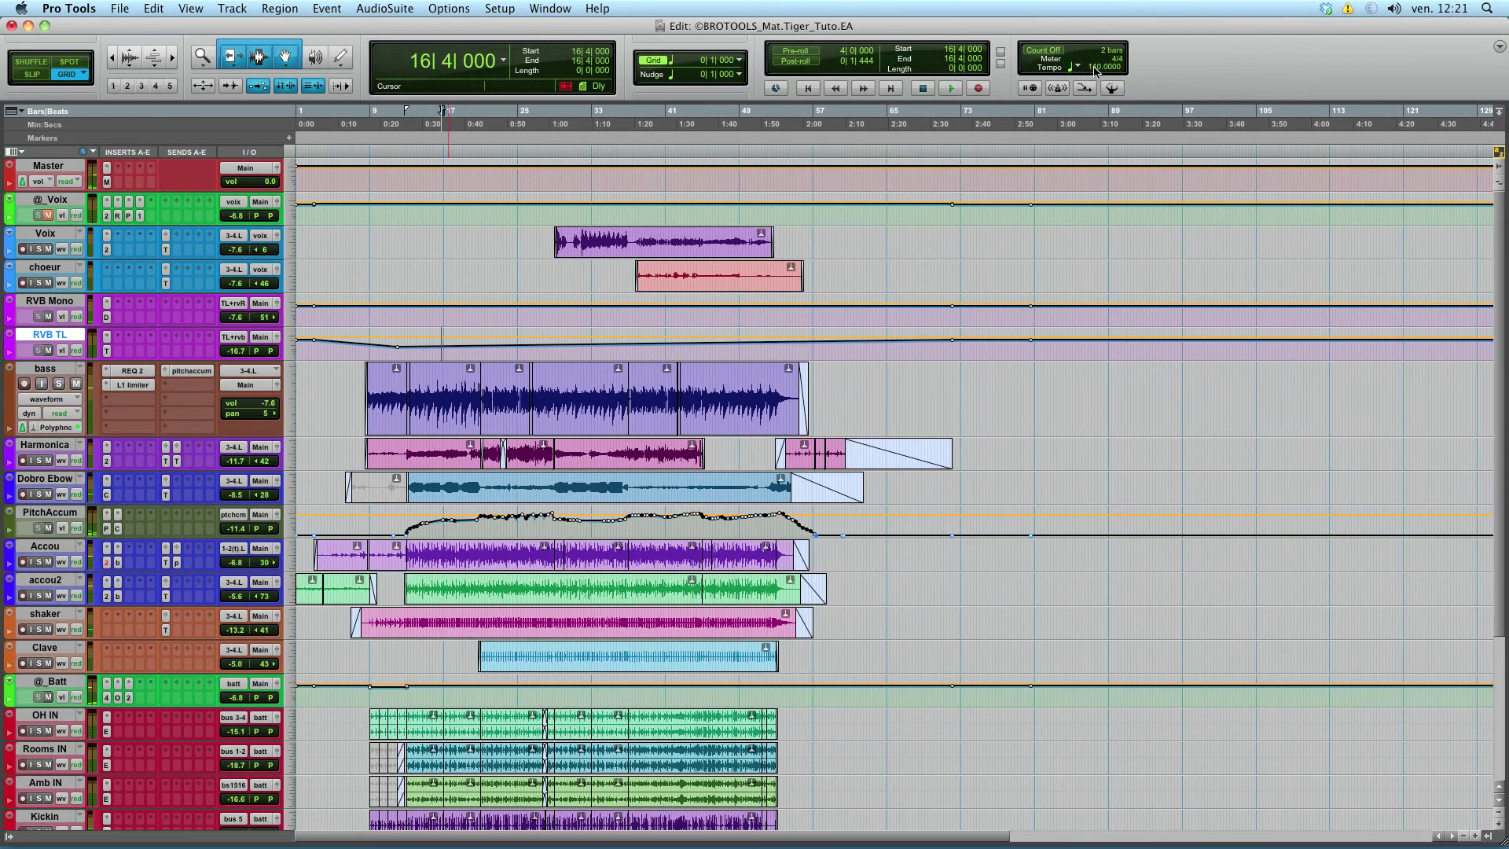
key("space")
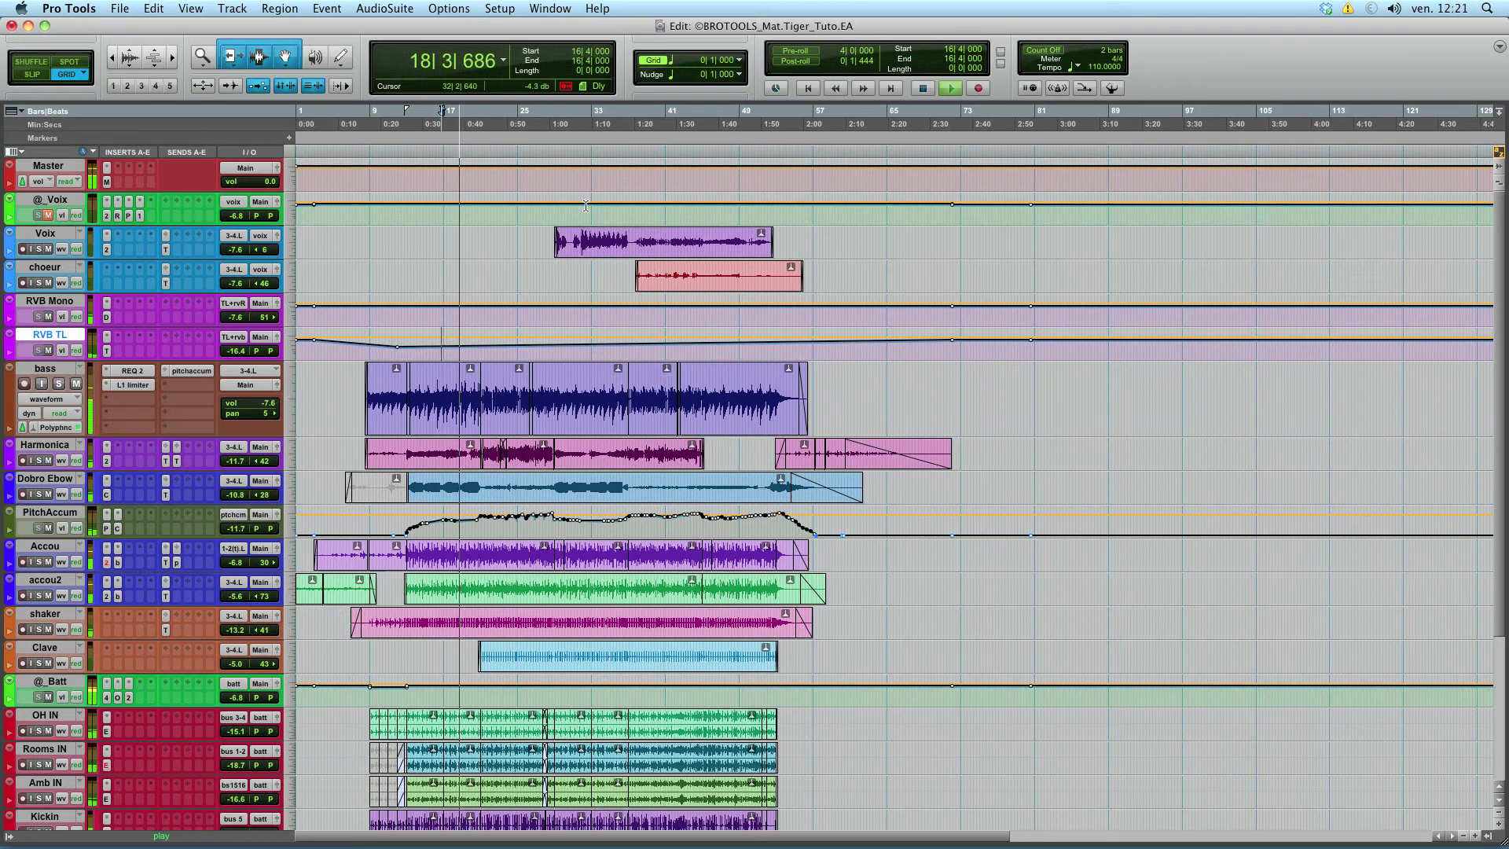
key("space")
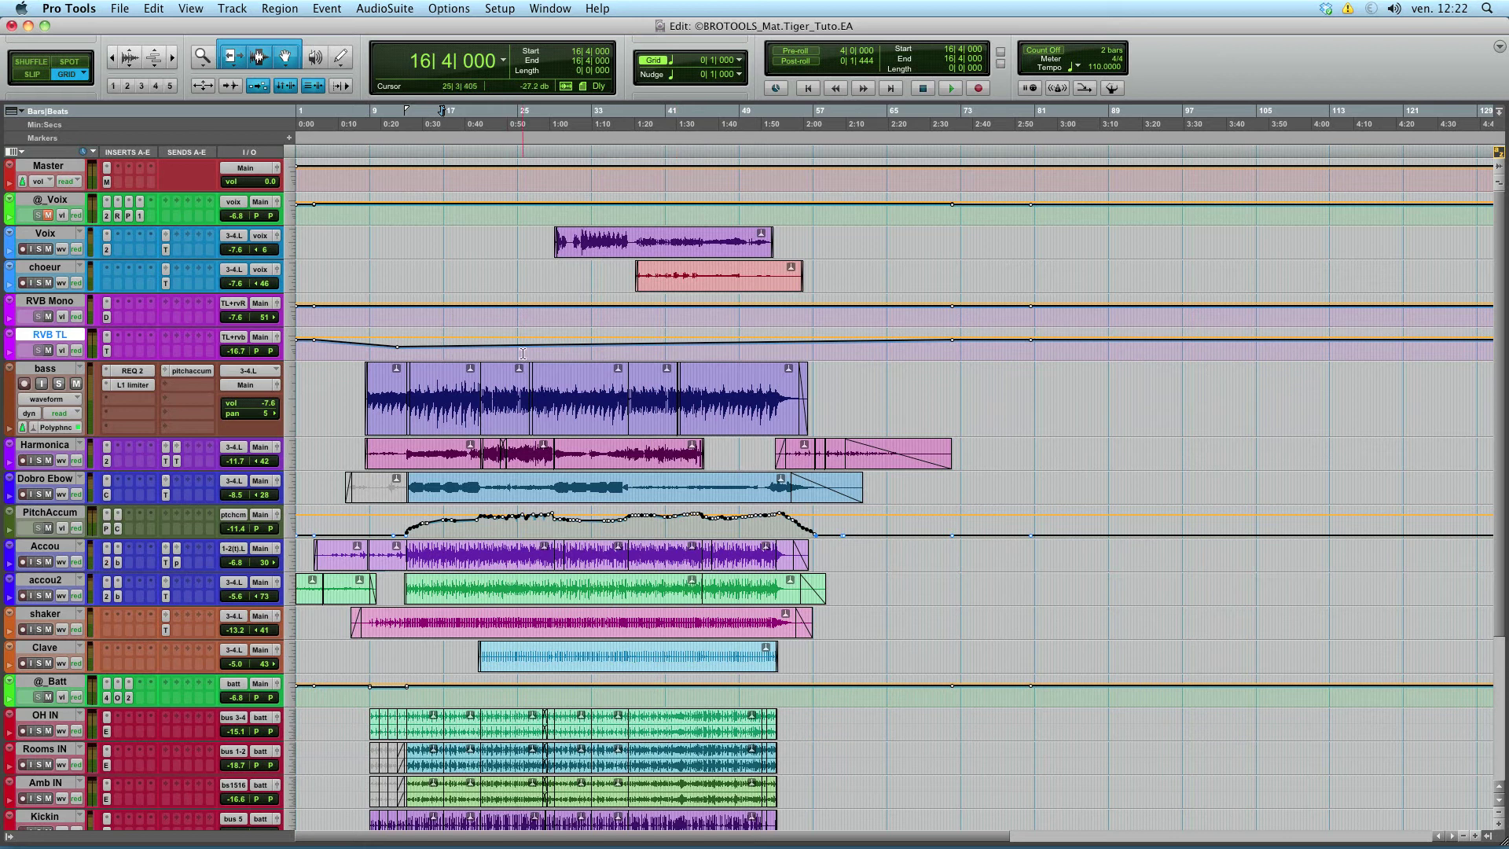
left_click(433, 357)
left_click_drag(435, 355, 849, 361)
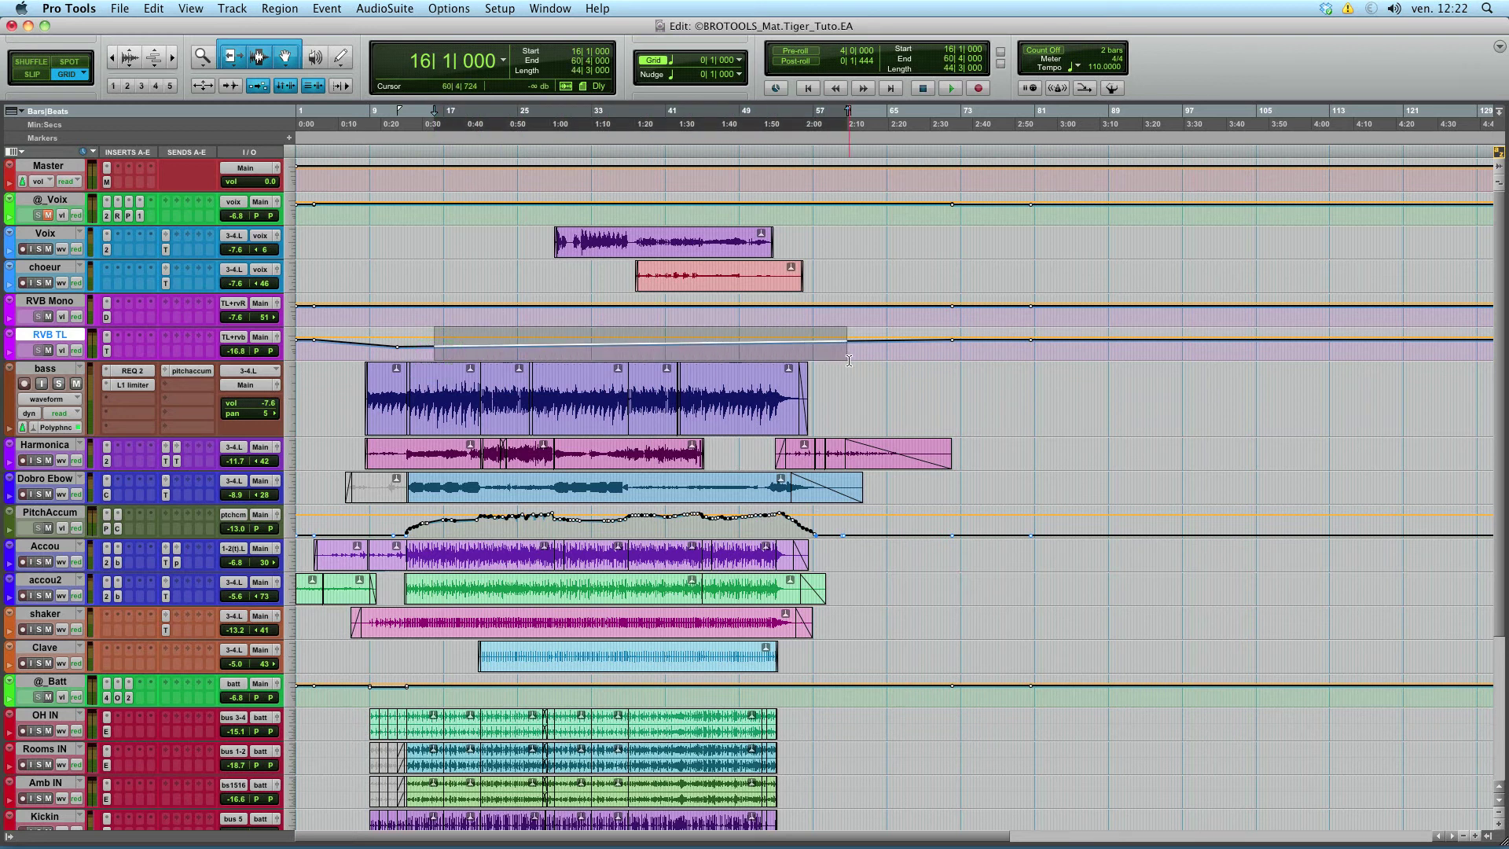
left_click(382, 348)
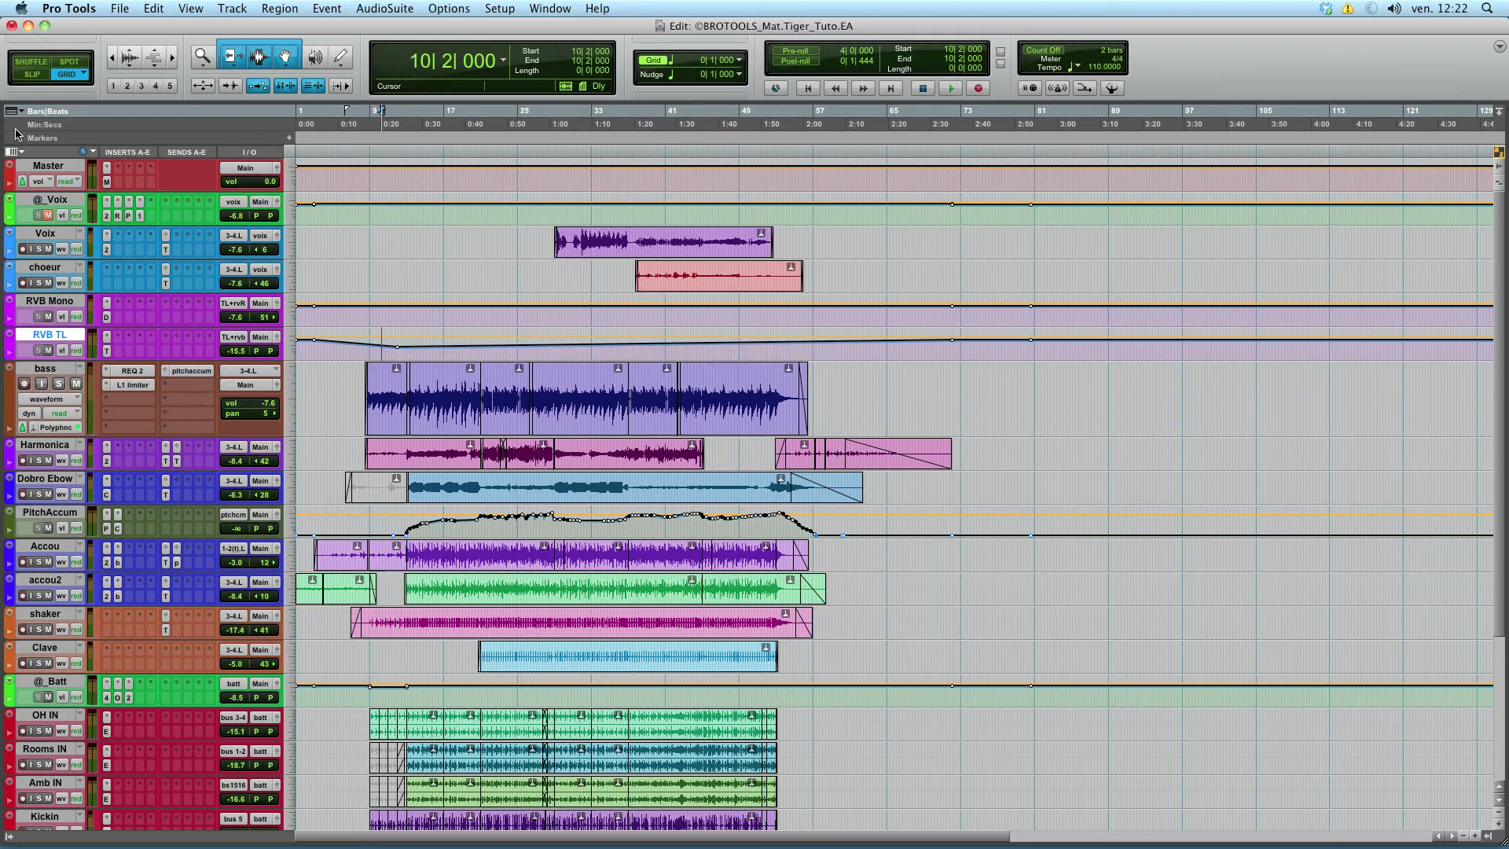
Show the Tempo ruler above the tracks and expand its tempo editor
left_click(22, 155)
left_click(14, 115)
left_click(15, 114)
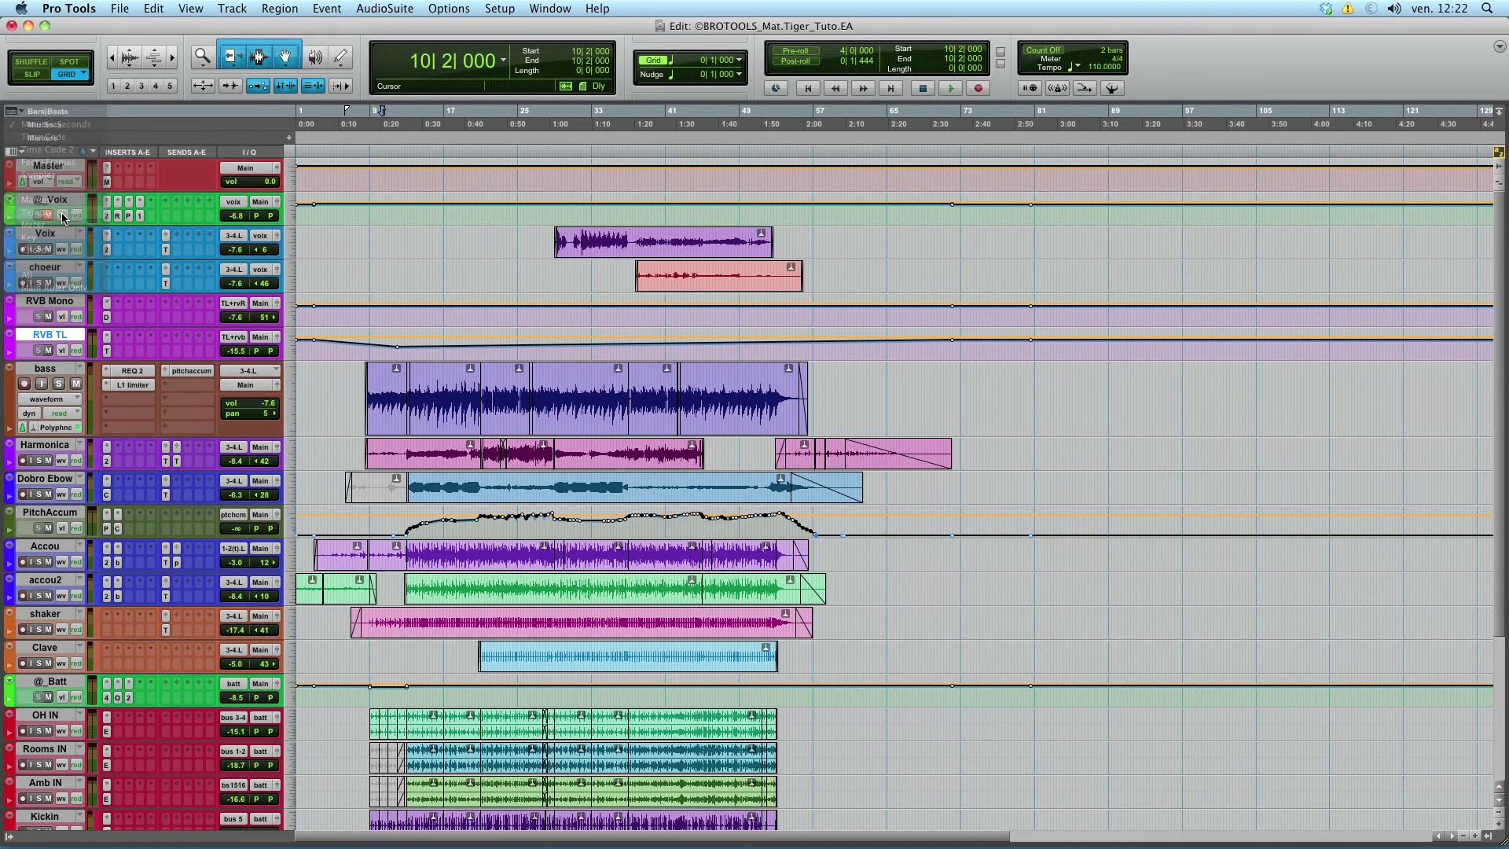
left_click(62, 214)
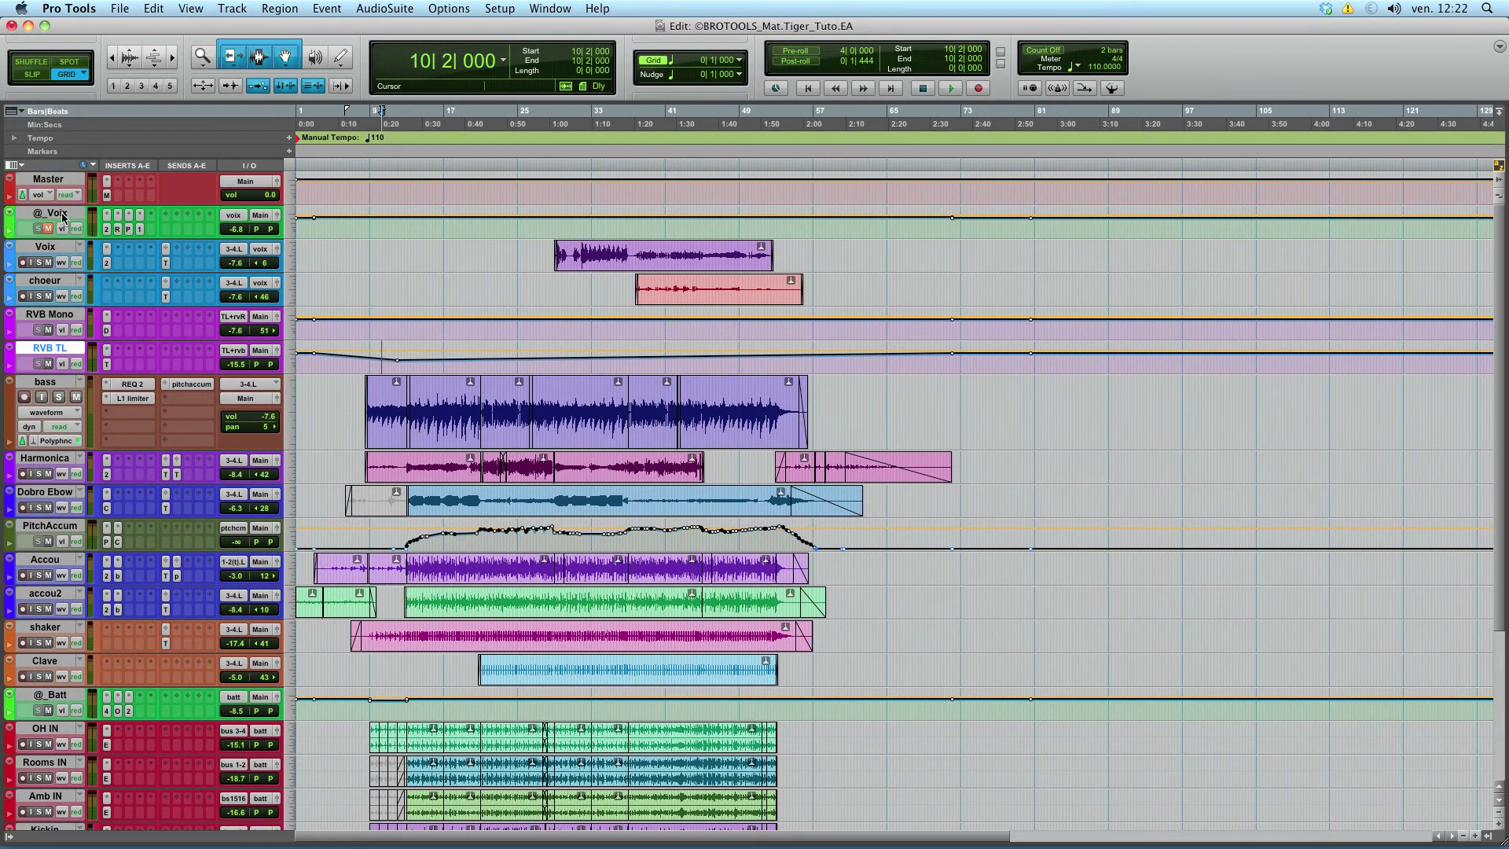
left_click(15, 140)
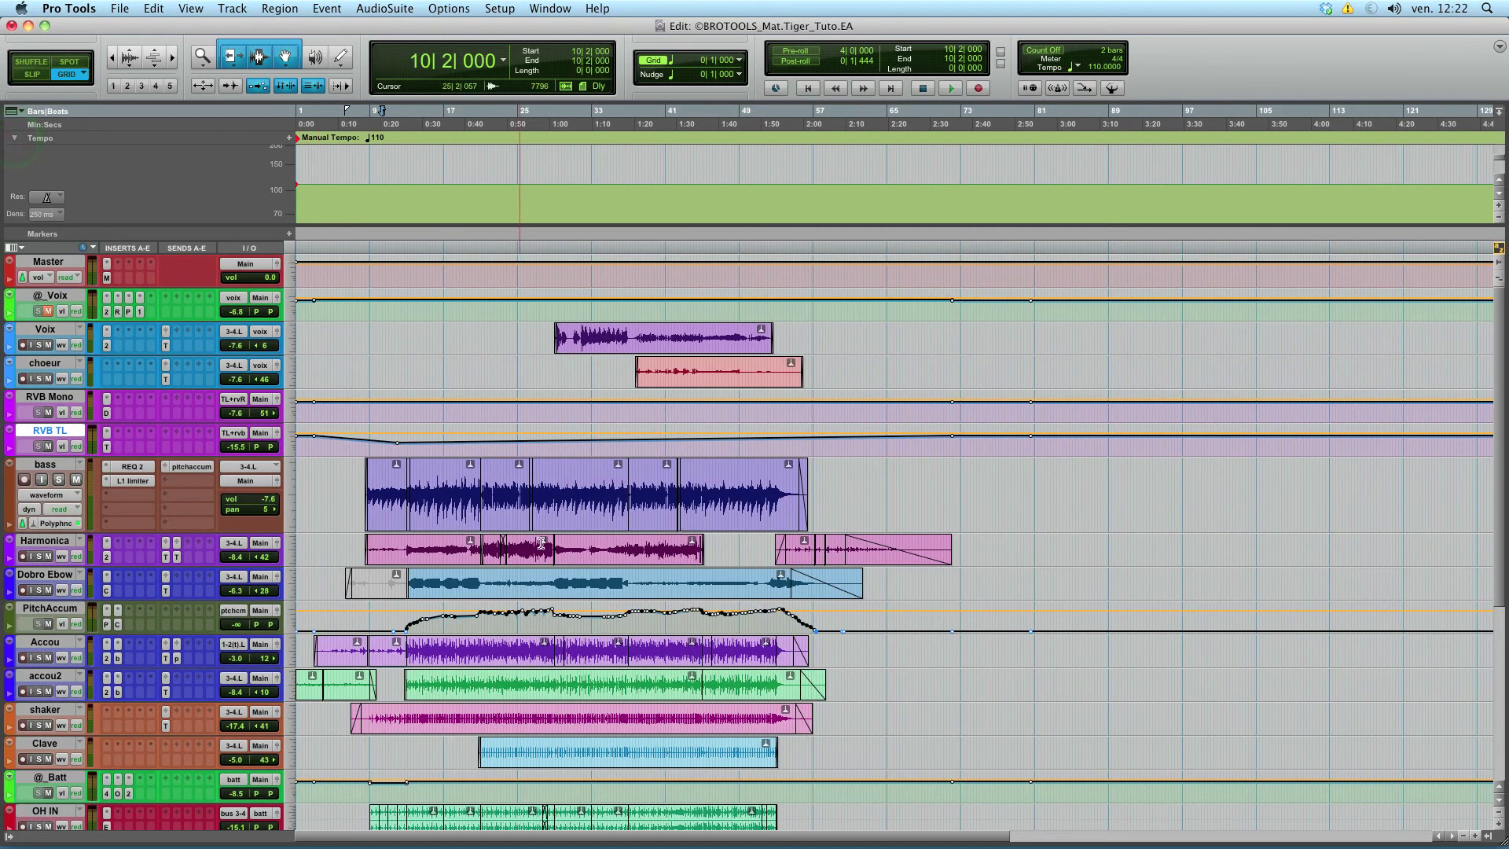
Set the manual session tempo to 105 BPM
left_click(1097, 67)
type("105")
key("Return")
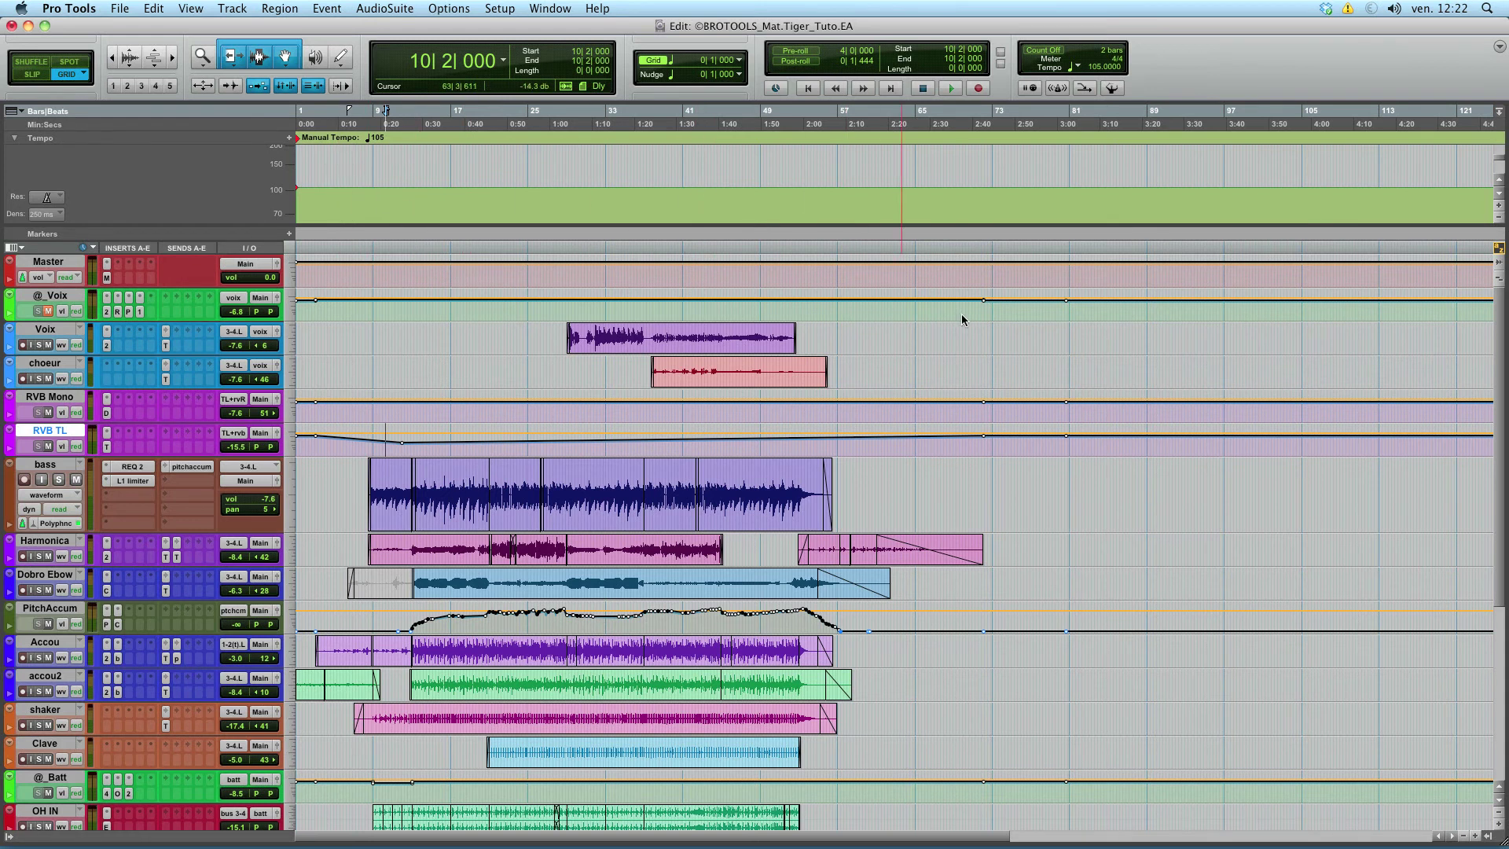
Enable the Conductor track and draw a freehand, strongly rising and falling tempo curve with the Pencil from about bar 9 to bar 25
left_click(1113, 91)
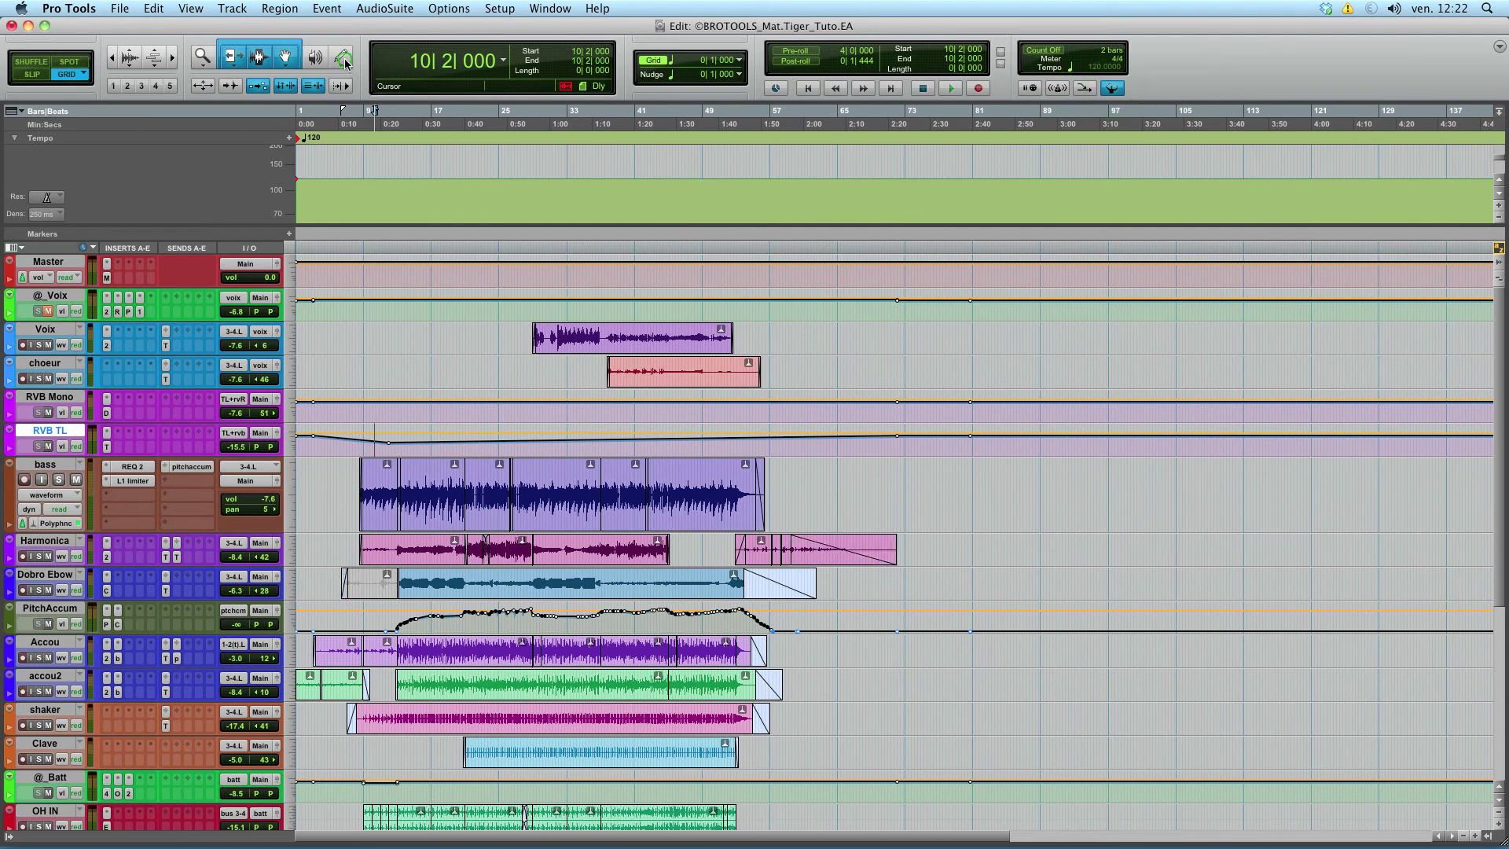
left_click(342, 57)
mouse_move(365, 175)
left_mouse_down()
mouse_move(376, 195)
mouse_move(425, 155)
mouse_move(438, 218)
mouse_move(458, 151)
mouse_move(496, 193)
mouse_move(502, 179)
left_mouse_up()
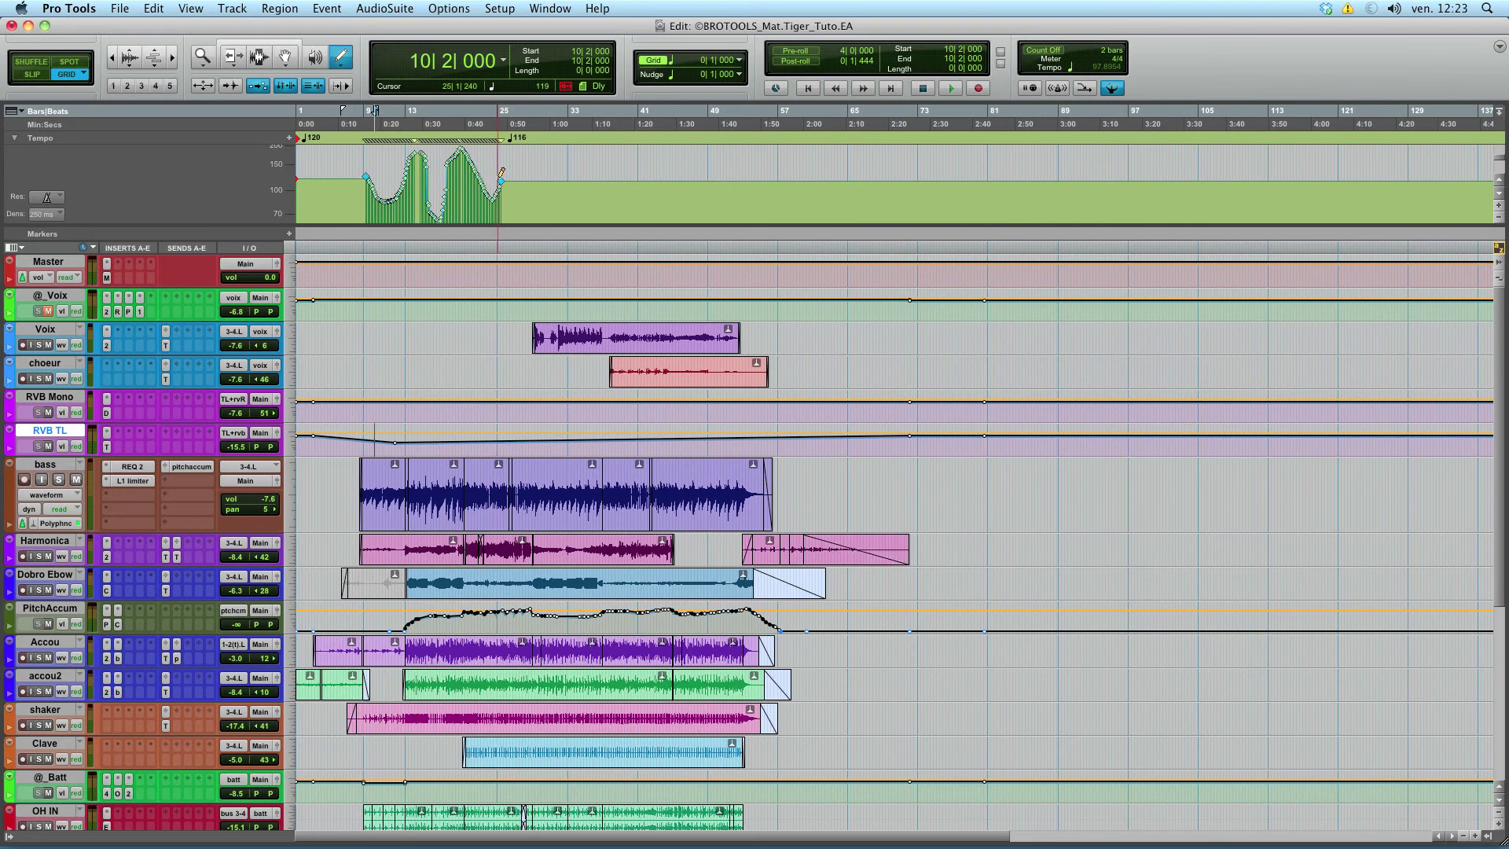
Return to the Smart Tool and play the mix from bar 7|4 through the hand-drawn tempo changes
left_click(249, 46)
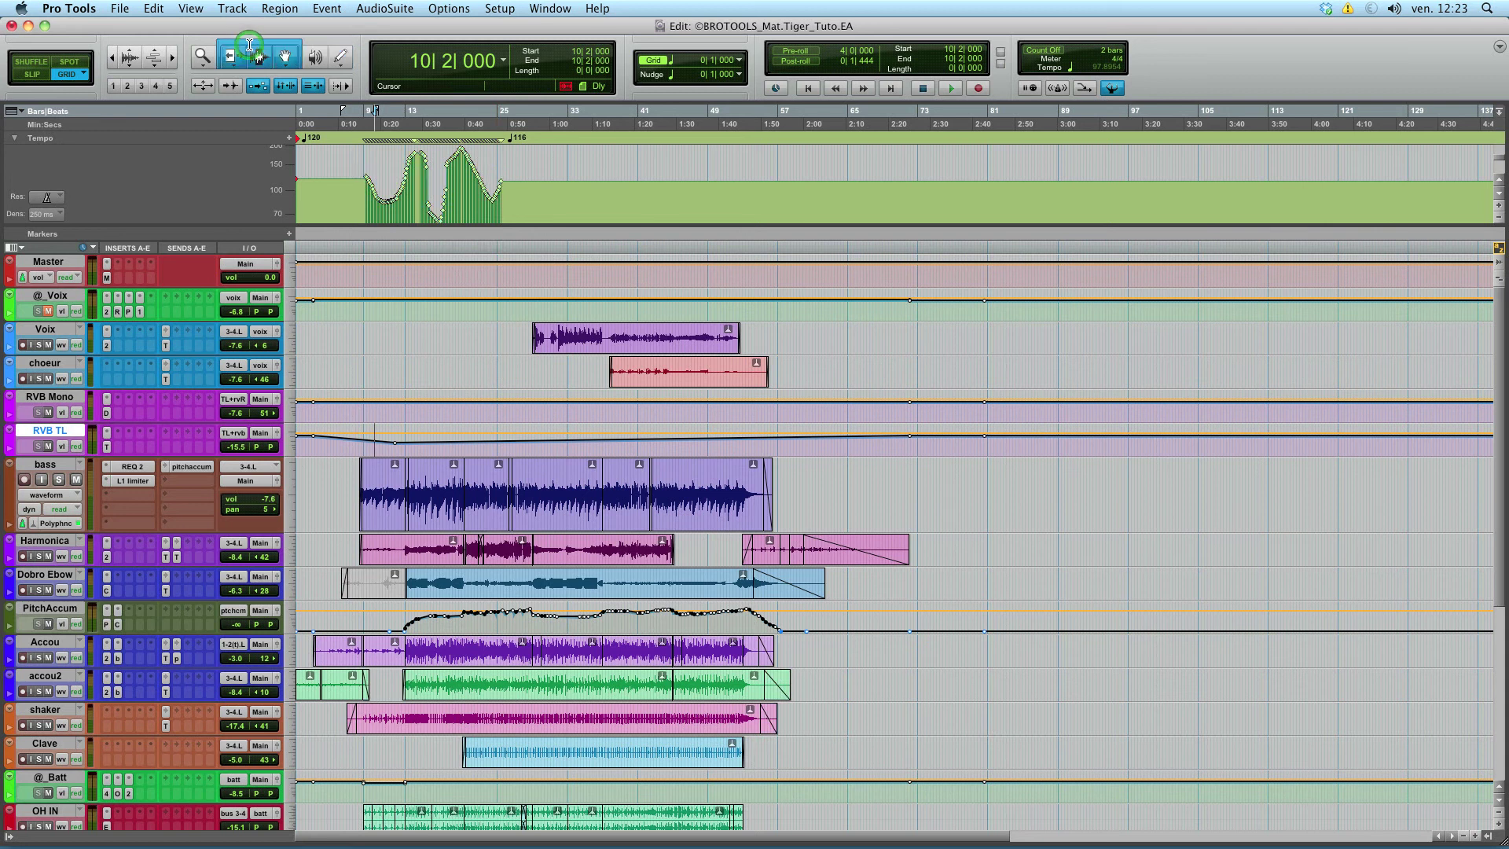
left_click(355, 276)
key("space")
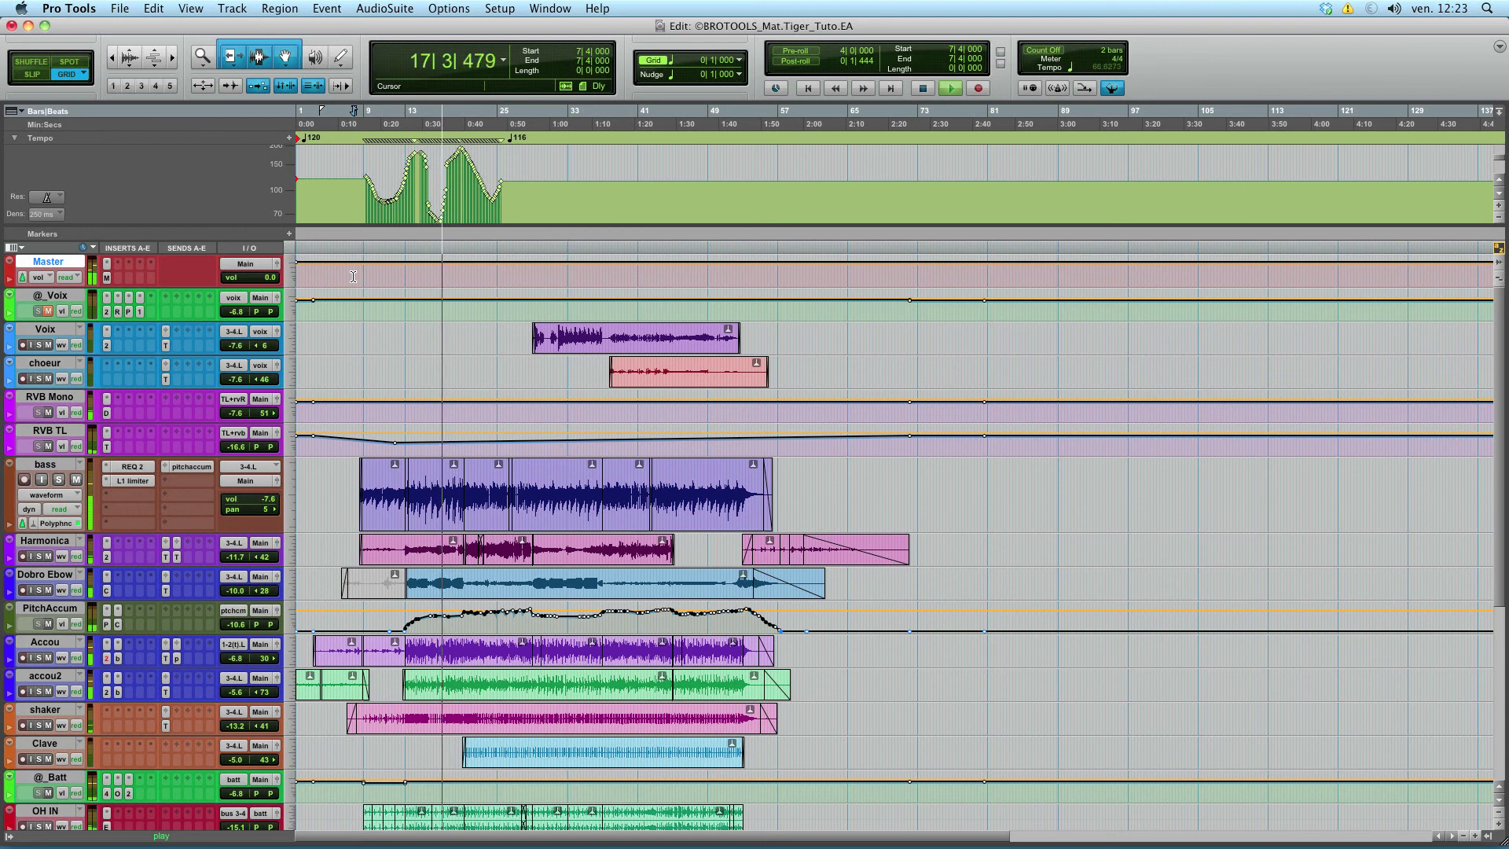
key("space")
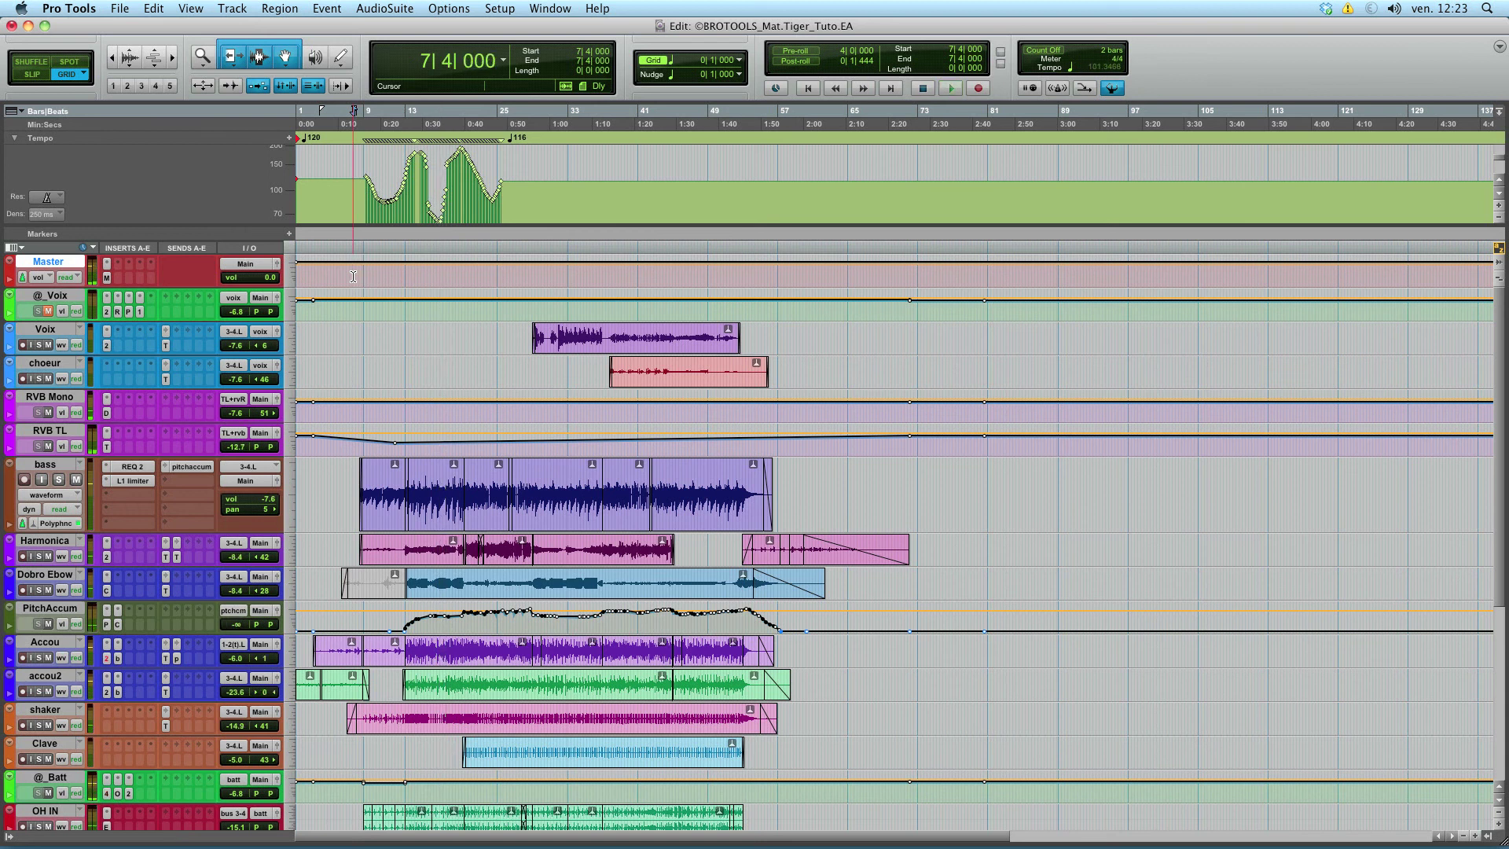